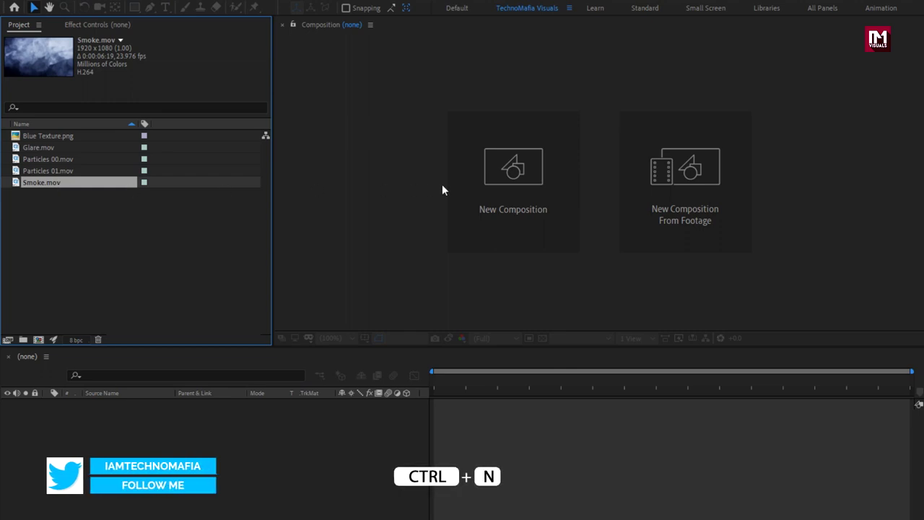
# - Create a new composition named Trailer_title at 1920 x 1080, 30 fps and 5 seconds long
pyautogui.write('Tr')
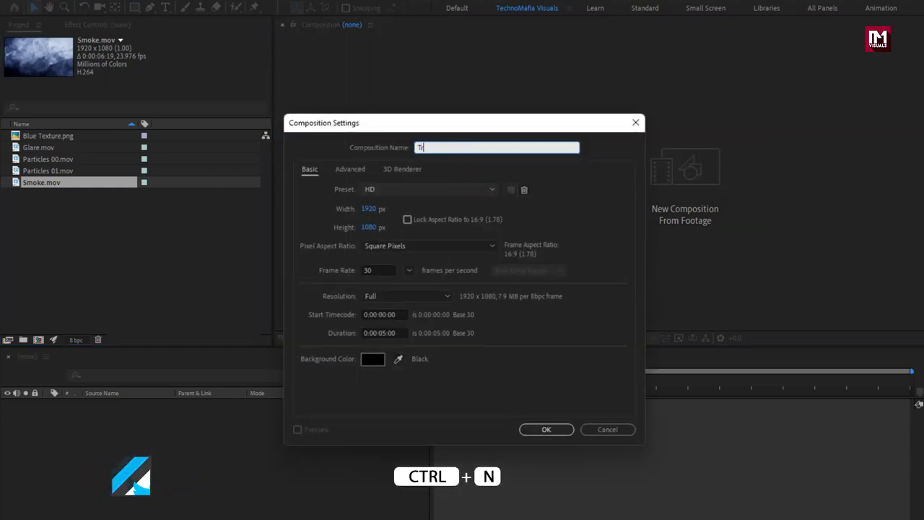
pyautogui.write('ailer_ti')
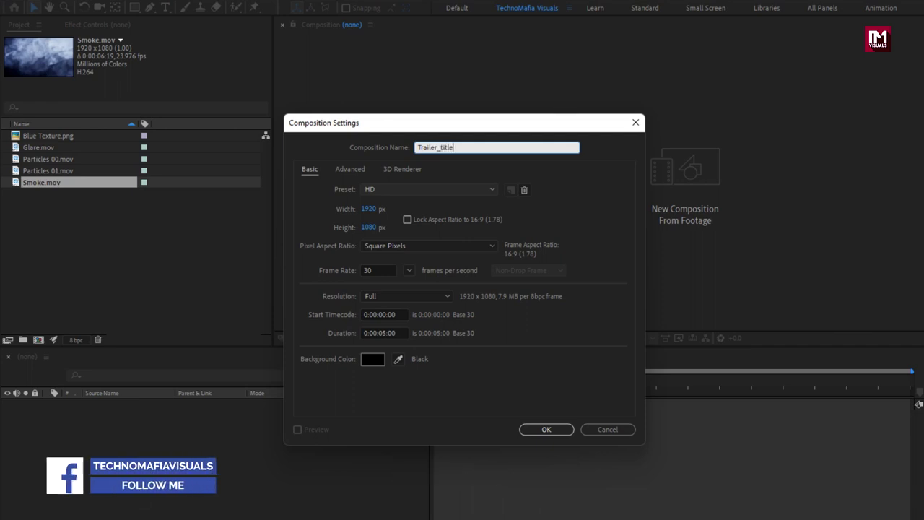
pyautogui.write('tle')
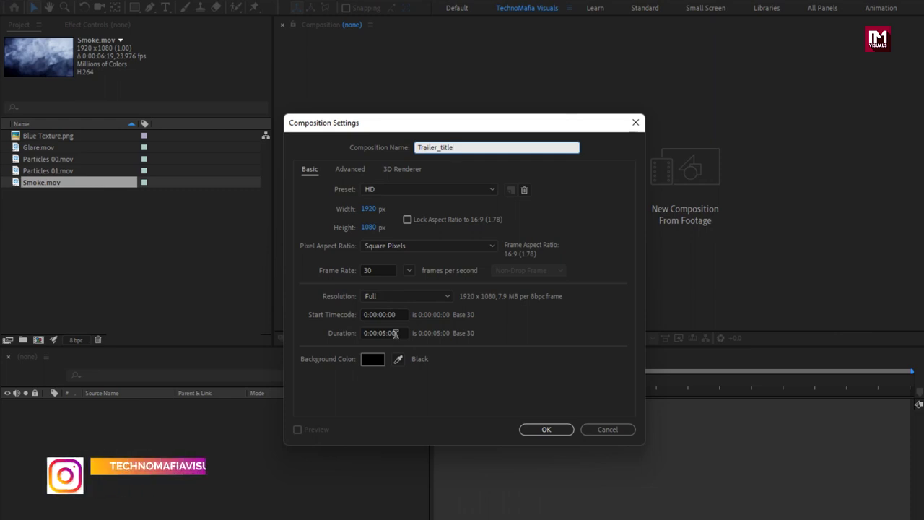
pyautogui.click(534, 428)
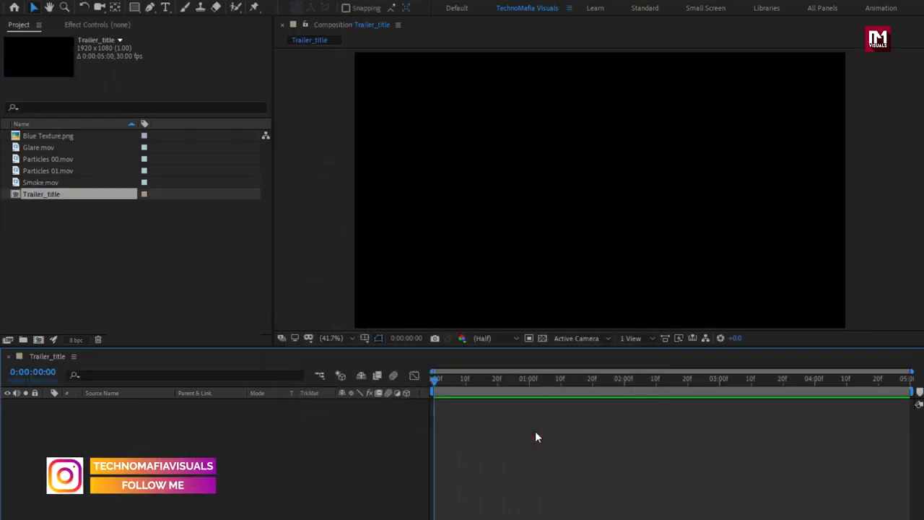
# - Add a text layer reading AVATAR in the composition
pyautogui.click(168, 9)
pyautogui.click(553, 171)
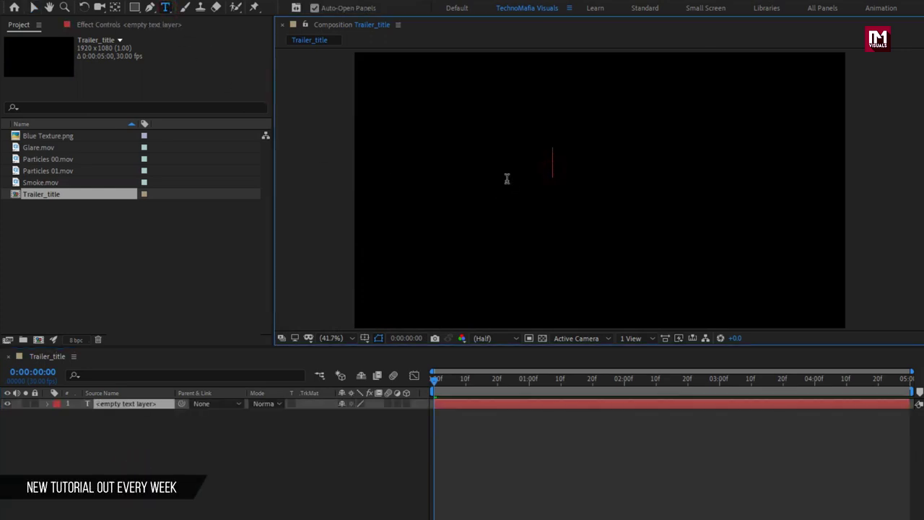
pyautogui.write('AVATAR')
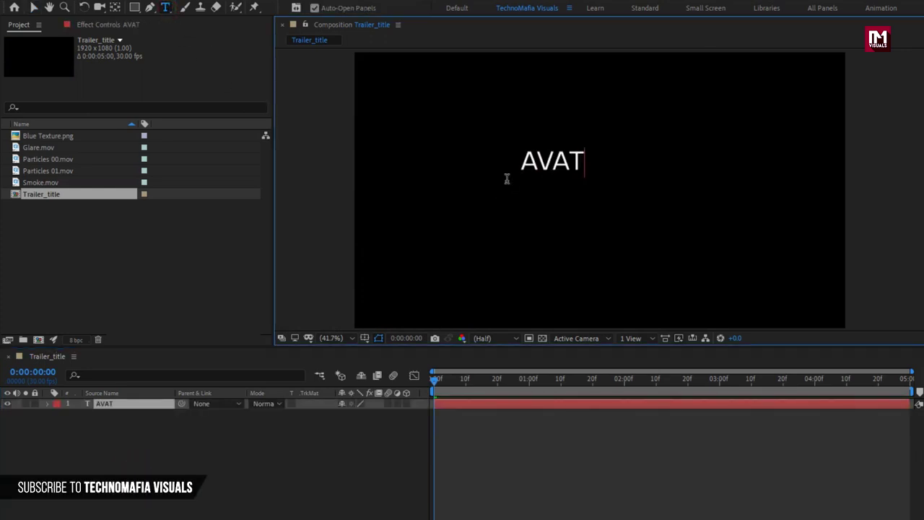
pyautogui.press('Escape')
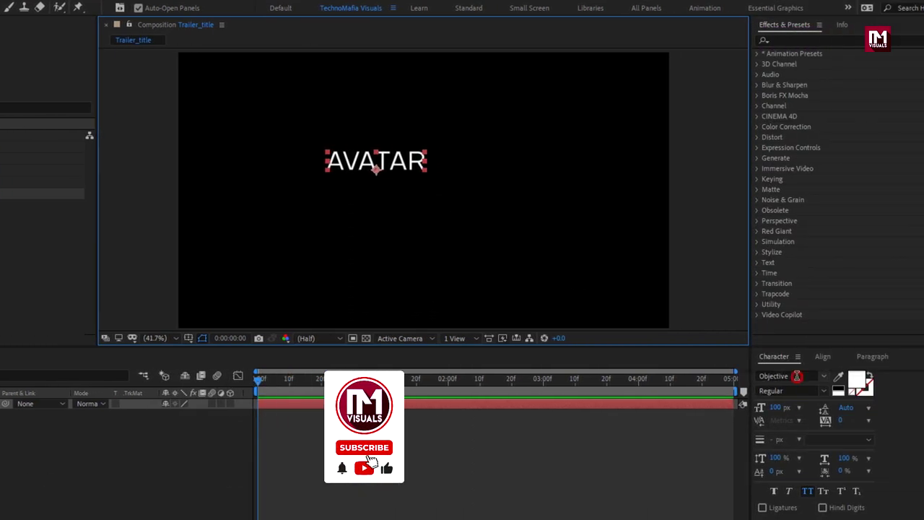
# - Set the AVATAR text to the TorukSC font at a size of 220 px
pyautogui.click(797, 376)
pyautogui.write('to')
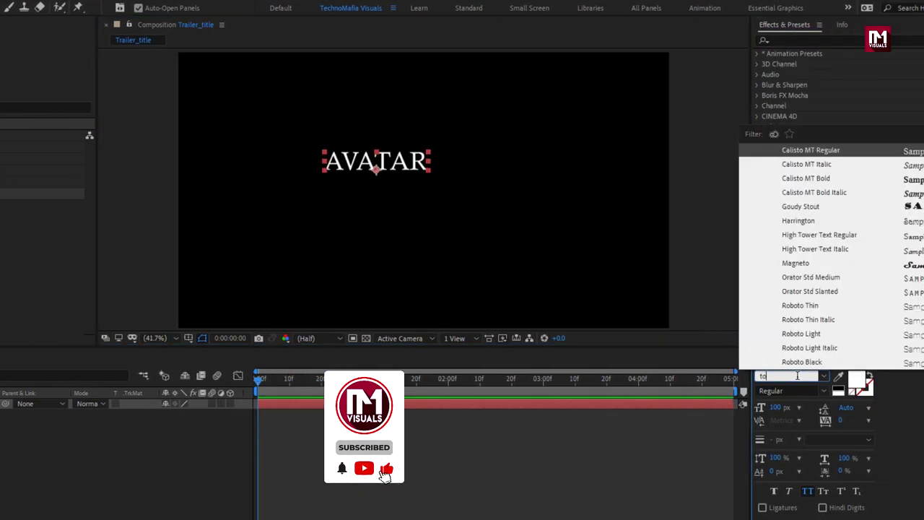
pyautogui.write('r')
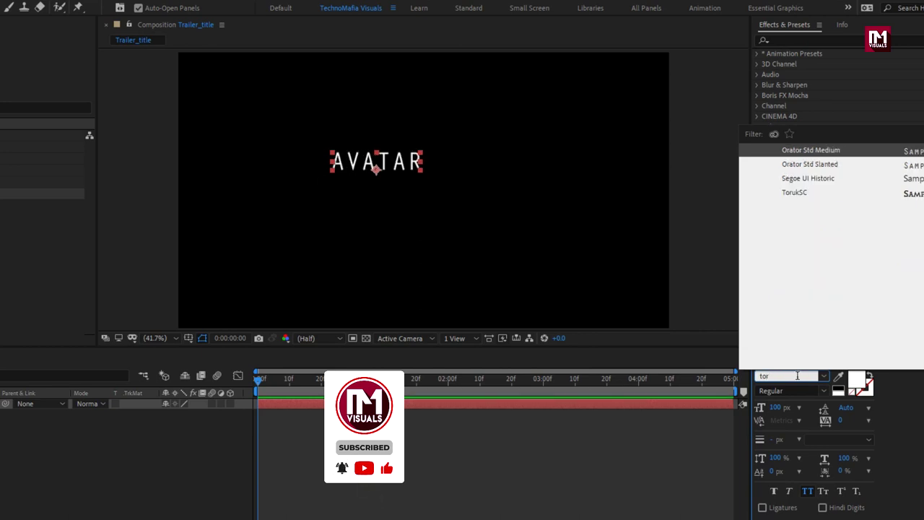
pyautogui.click(794, 192)
pyautogui.moveTo(775, 412); pyautogui.dragTo(840, 399)
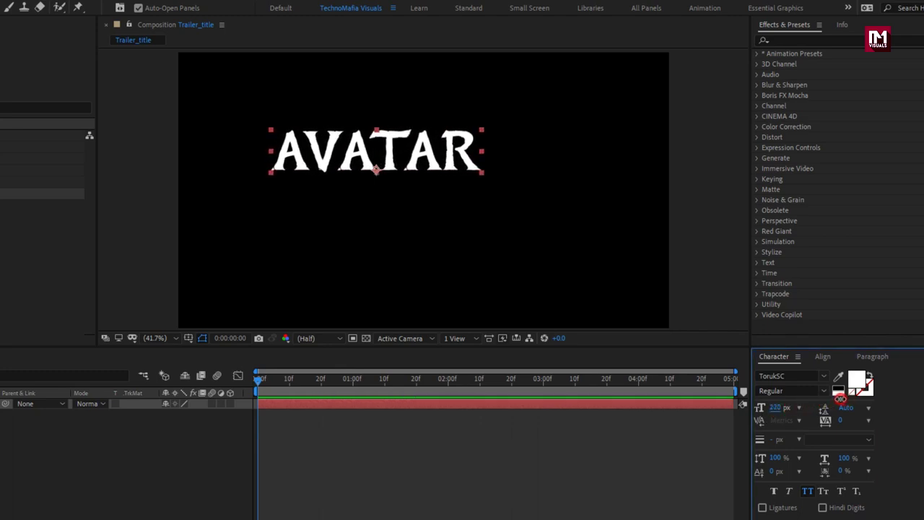
# - Align the AVATAR text to the horizontal and vertical centre of the composition
pyautogui.click(823, 356)
pyautogui.click(784, 387)
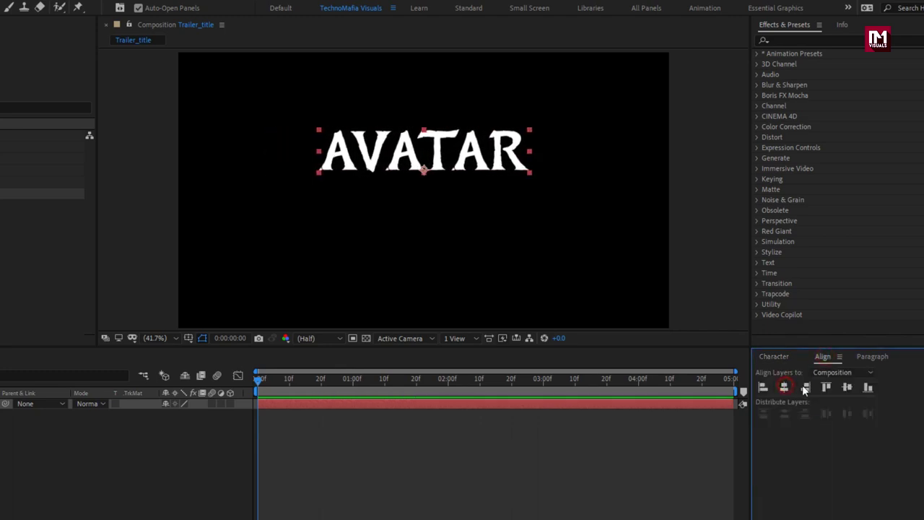
pyautogui.click(847, 388)
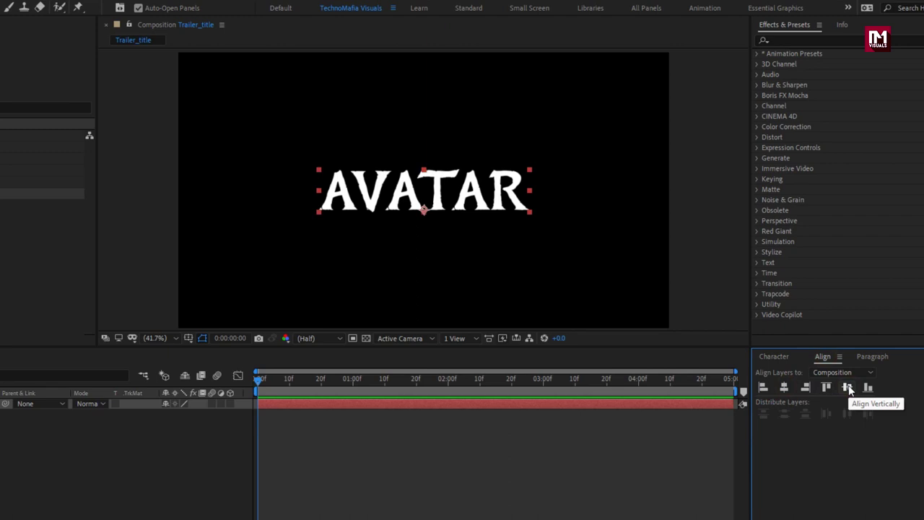
# - Add a second text layer reading THE WAY OF WATER
pyautogui.click(349, 237)
pyautogui.write('THEWAY OF')
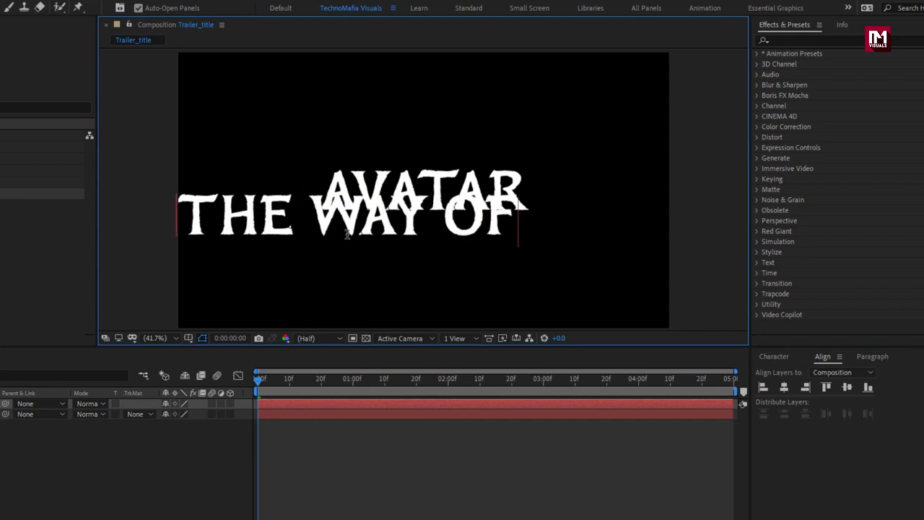
pyautogui.write(' WATER')
pyautogui.press('Escape')
pyautogui.press('v')
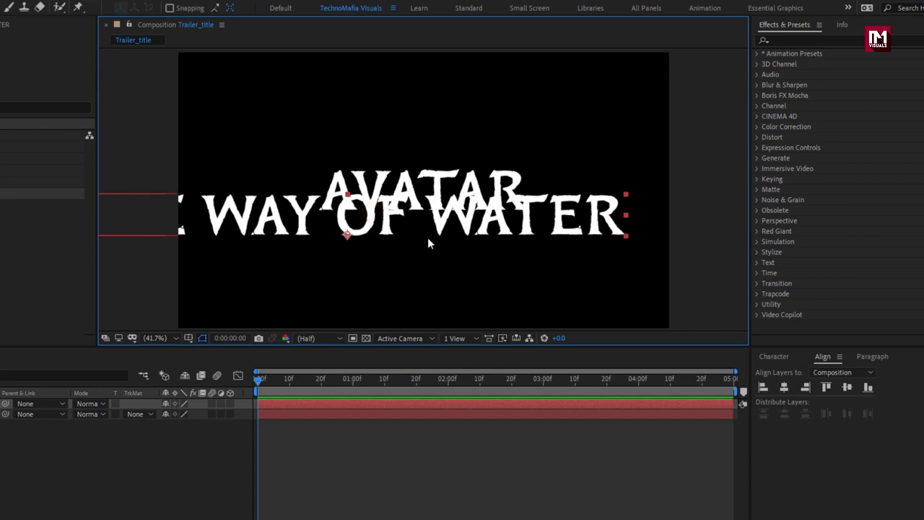
# - Change the THE WAY OF WATER text to the Montserrat font in the Light style
pyautogui.click(771, 357)
pyautogui.click(783, 377)
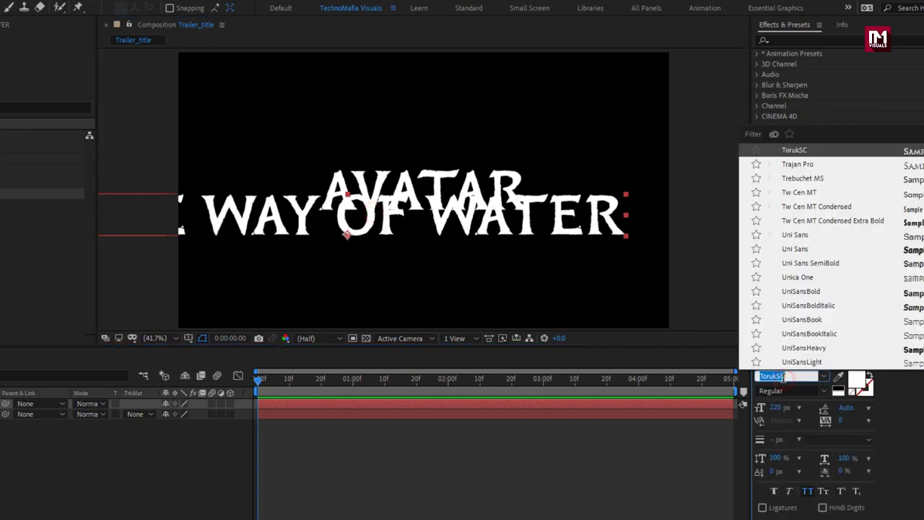
pyautogui.write('mont')
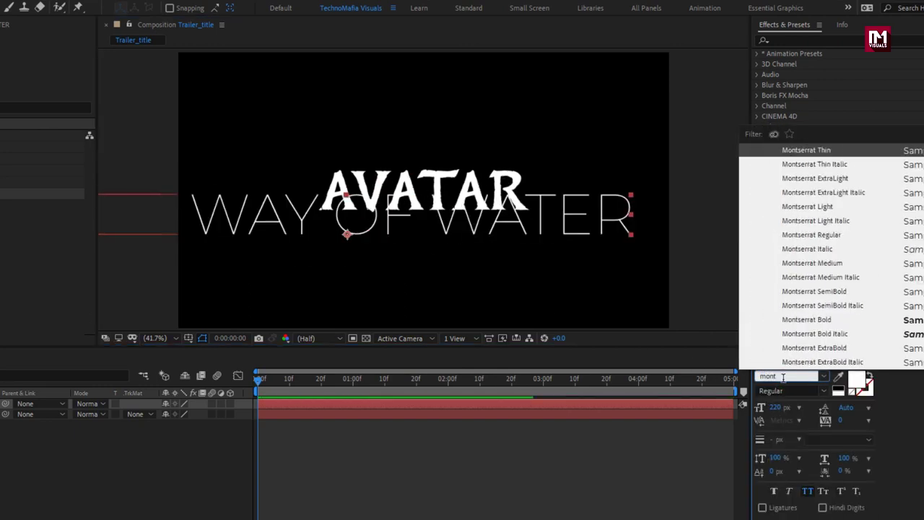
pyautogui.click(804, 233)
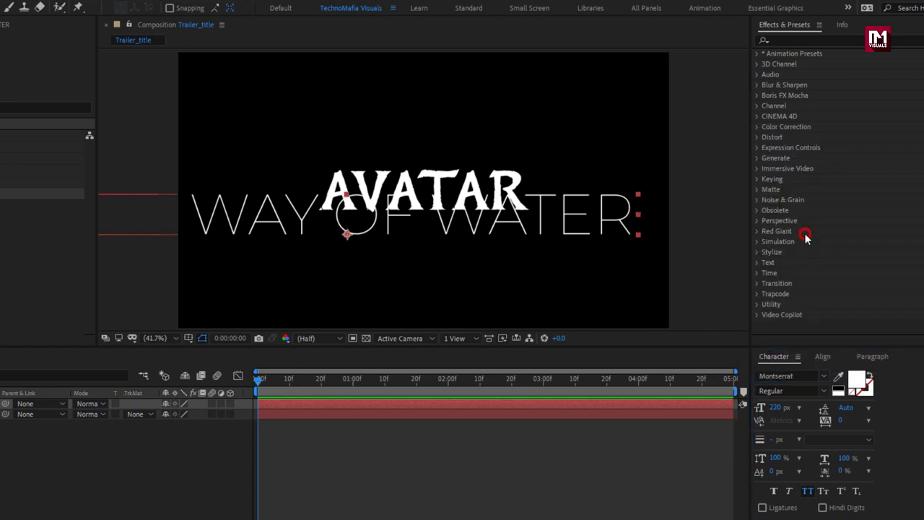
pyautogui.click(823, 392)
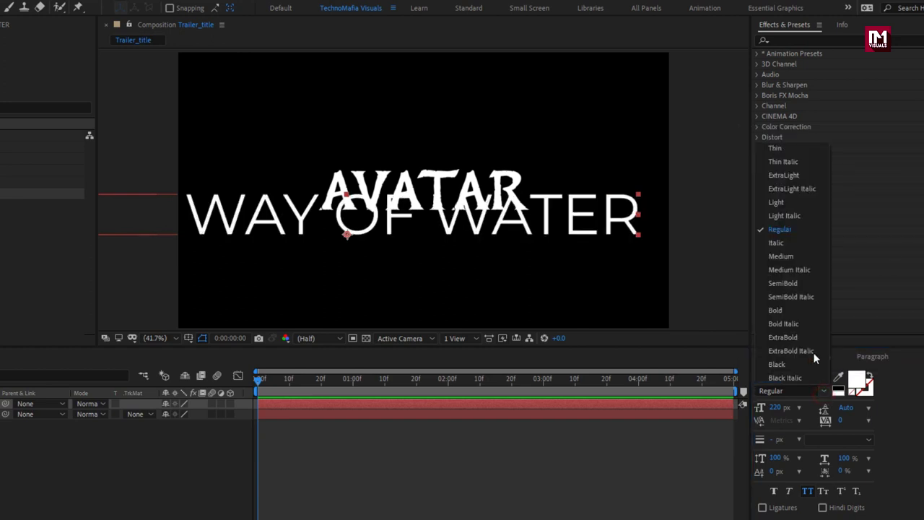
pyautogui.click(782, 203)
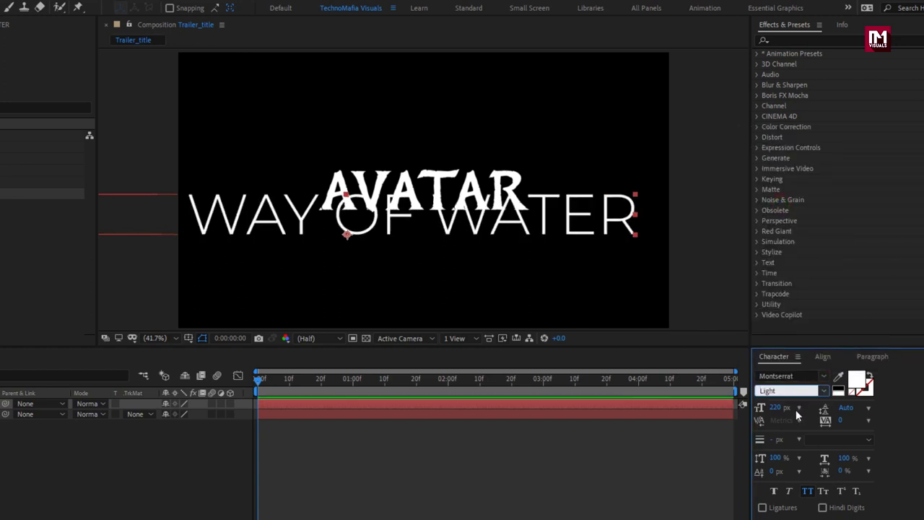
# - Reduce the subtitle text to 55 px and place it centred just beneath AVATAR
pyautogui.moveTo(778, 408); pyautogui.dragTo(683, 405)
pyautogui.moveTo(291, 229); pyautogui.dragTo(368, 224)
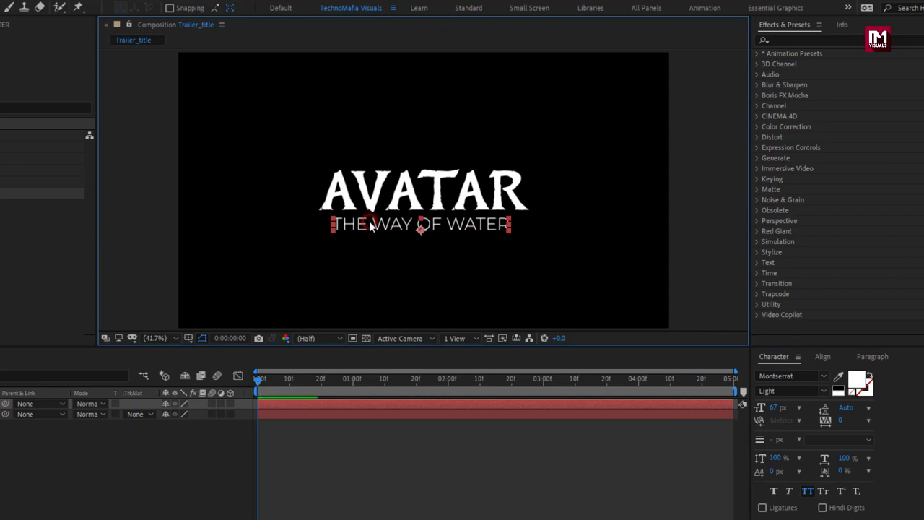
pyautogui.moveTo(776, 408); pyautogui.dragTo(767, 408)
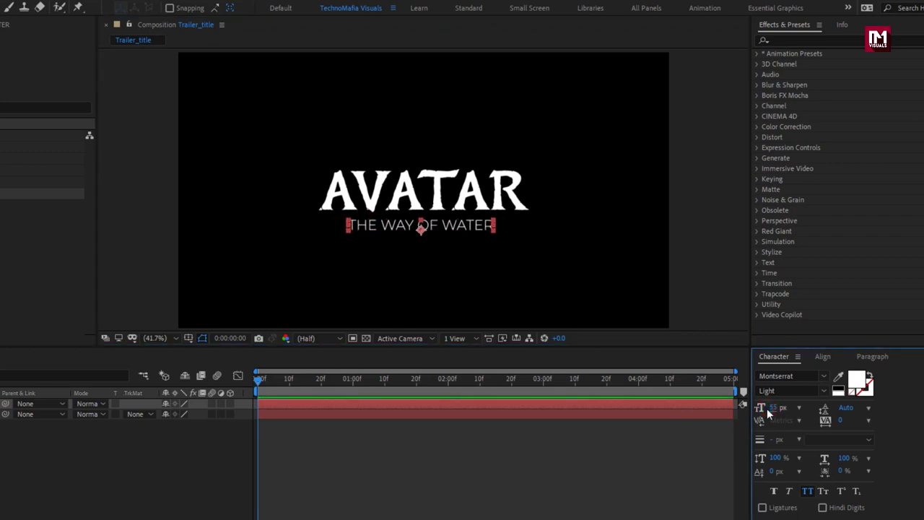
# - Nudge the AVATAR and THE WAY OF WATER layers upward together by three large increments
pyautogui.click(393, 201)
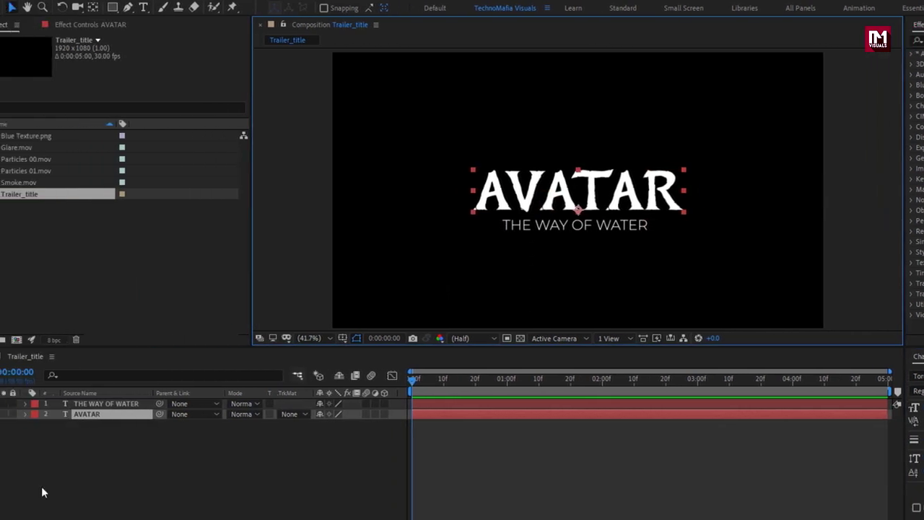
pyautogui.keyDown('shift'); pyautogui.click(125, 405); pyautogui.keyUp('shift')
pyautogui.hotkey('shift', 'Up')
pyautogui.hotkey('shift', 'Up')
pyautogui.hotkey('shift', 'Up')
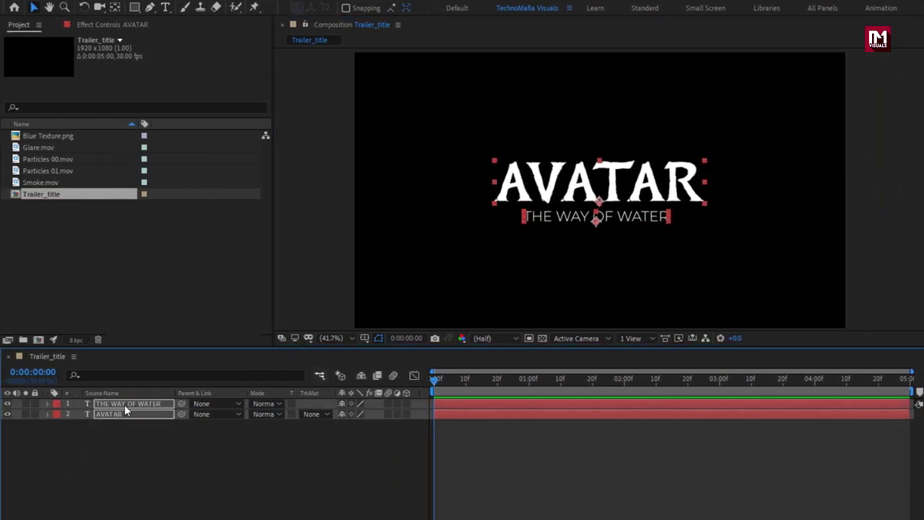
# - Enable per-character 3D on the AVATAR text layer and add a Rotation animator to it
pyautogui.click(124, 414)
pyautogui.click(107, 418)
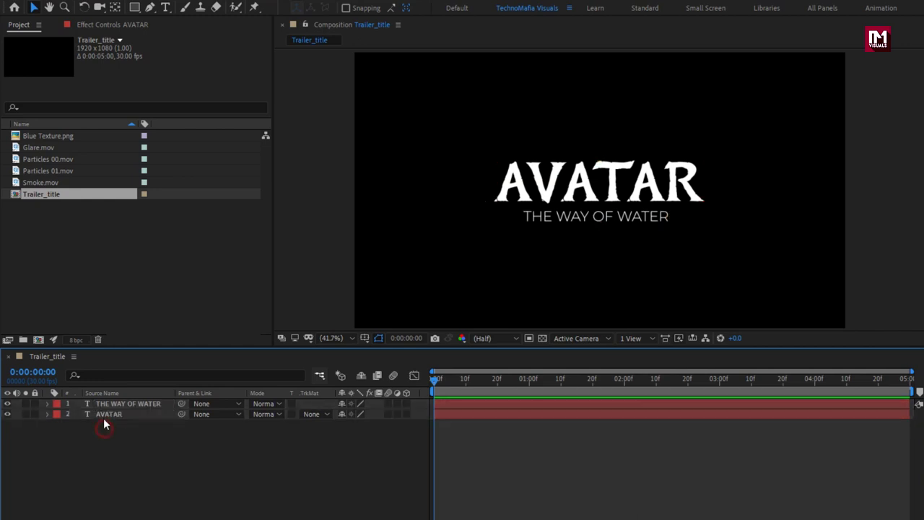
pyautogui.click(46, 414)
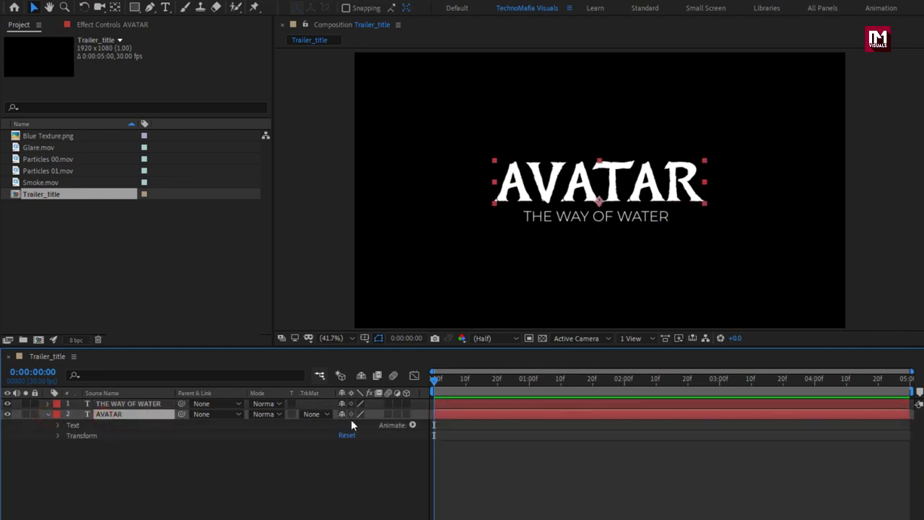
pyautogui.click(412, 425)
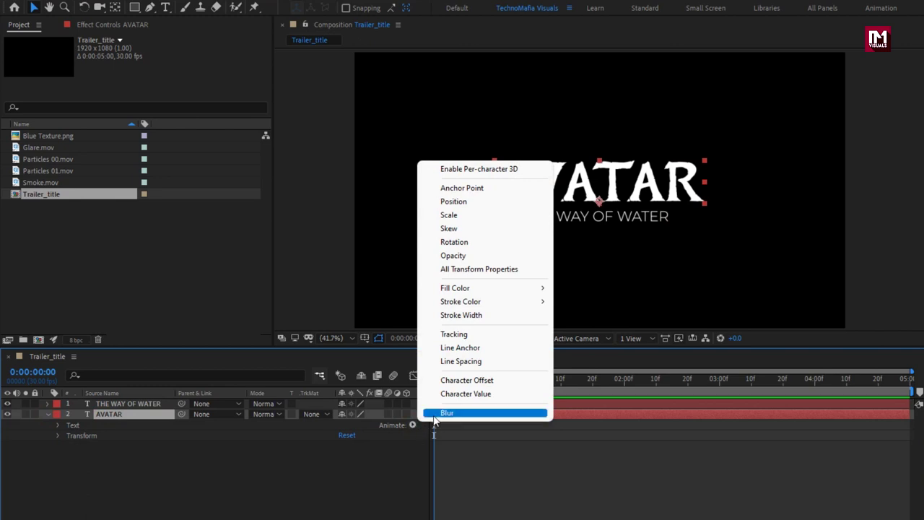
pyautogui.click(459, 170)
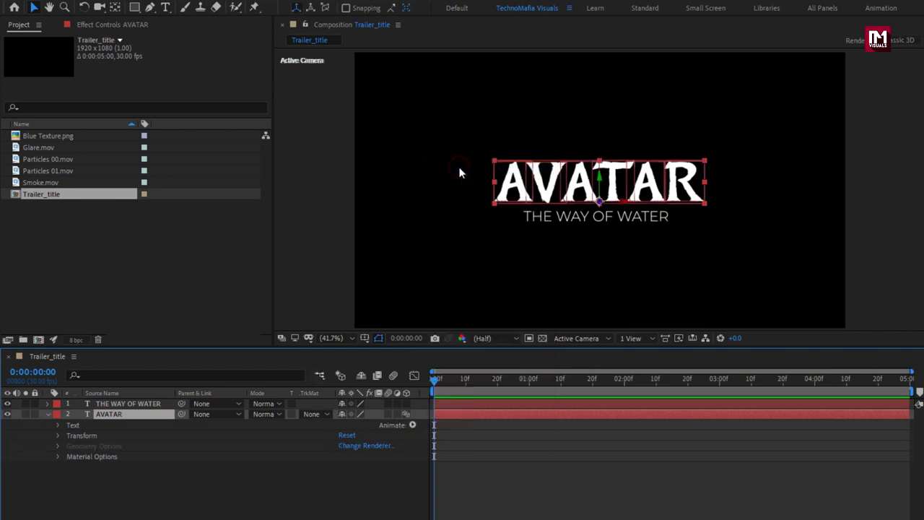
pyautogui.click(412, 425)
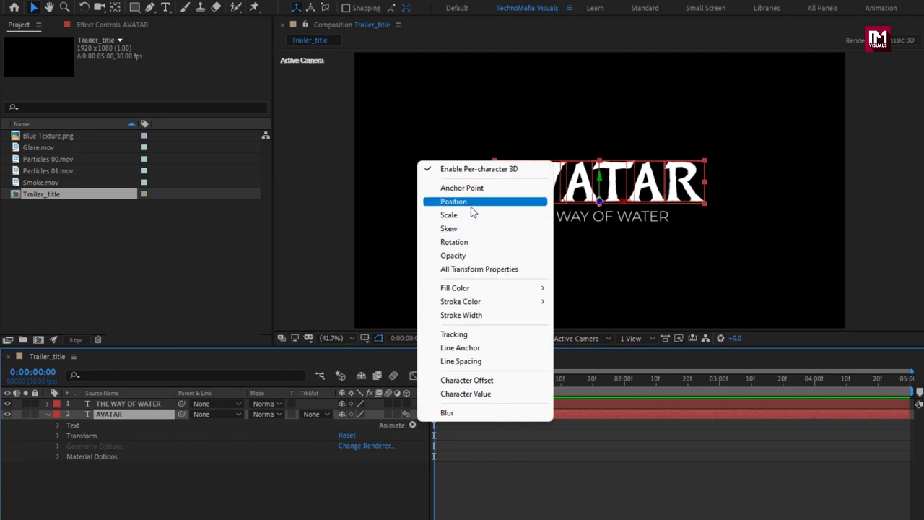
pyautogui.click(472, 242)
# - Keyframe the AVATAR animator's Y Rotation at 50° at 0:00:02:00 and 0° at 0:00:04:00, and collapse the layer
pyautogui.moveTo(510, 380); pyautogui.dragTo(815, 400)
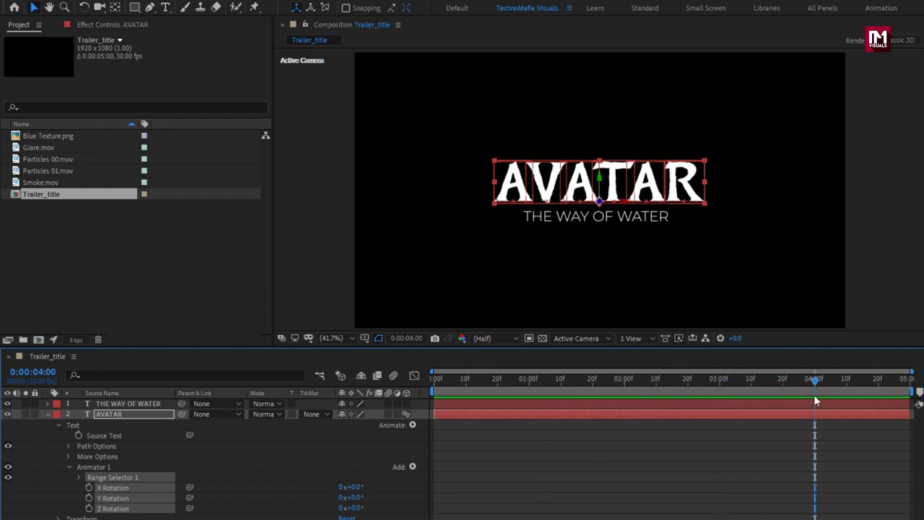
pyautogui.click(89, 498)
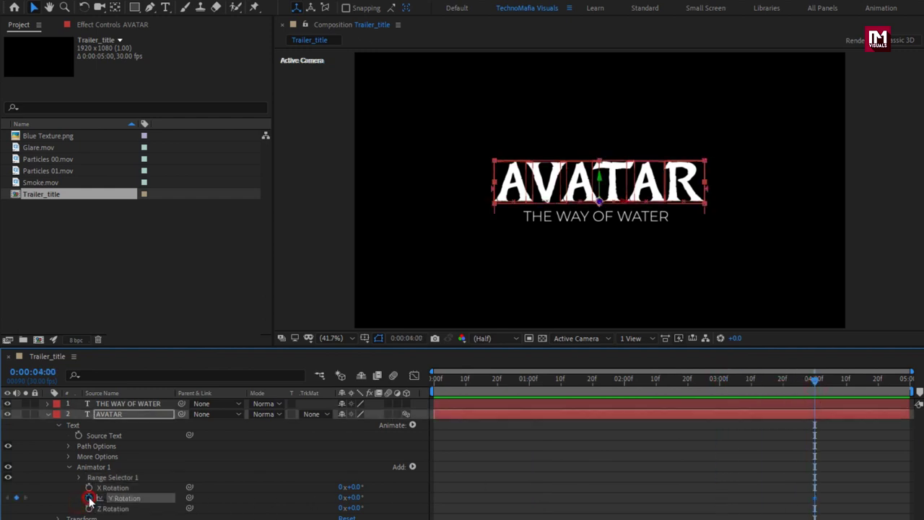
pyautogui.moveTo(578, 384); pyautogui.dragTo(625, 387)
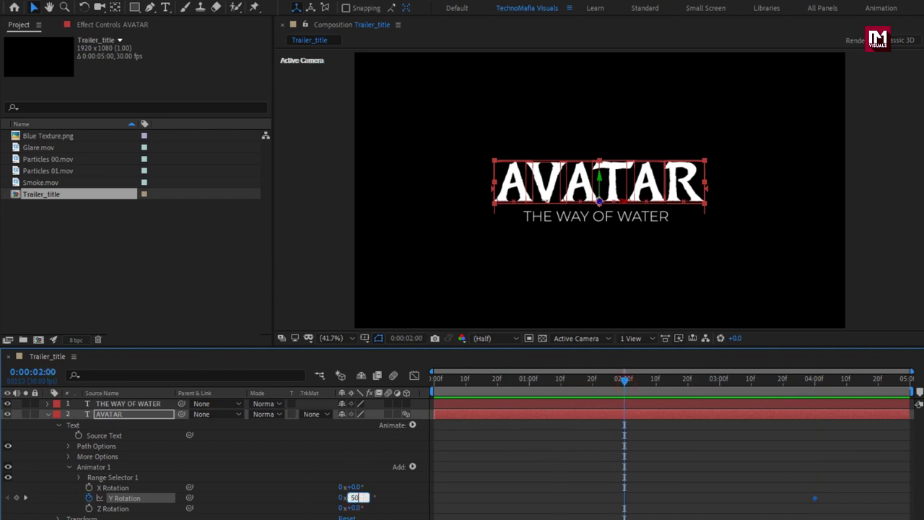
pyautogui.press('Return')
pyautogui.moveTo(624, 388); pyautogui.dragTo(789, 387)
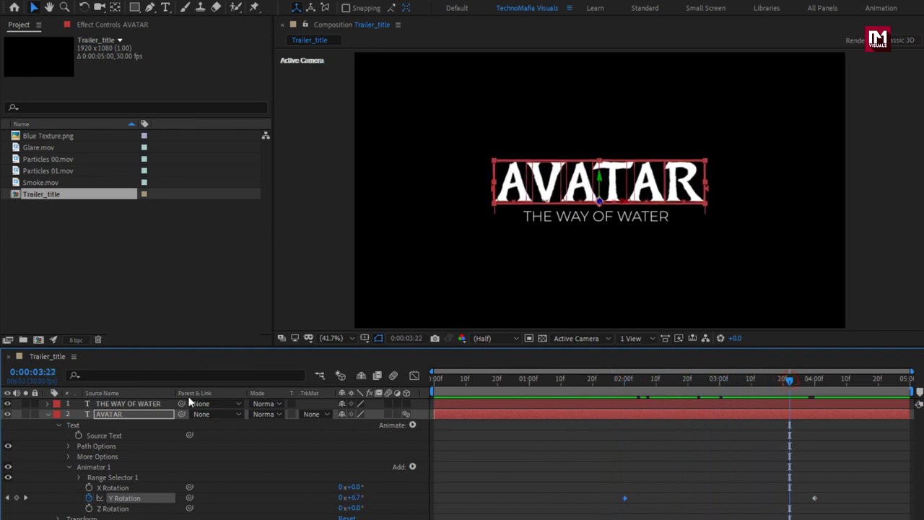
pyautogui.click(48, 415)
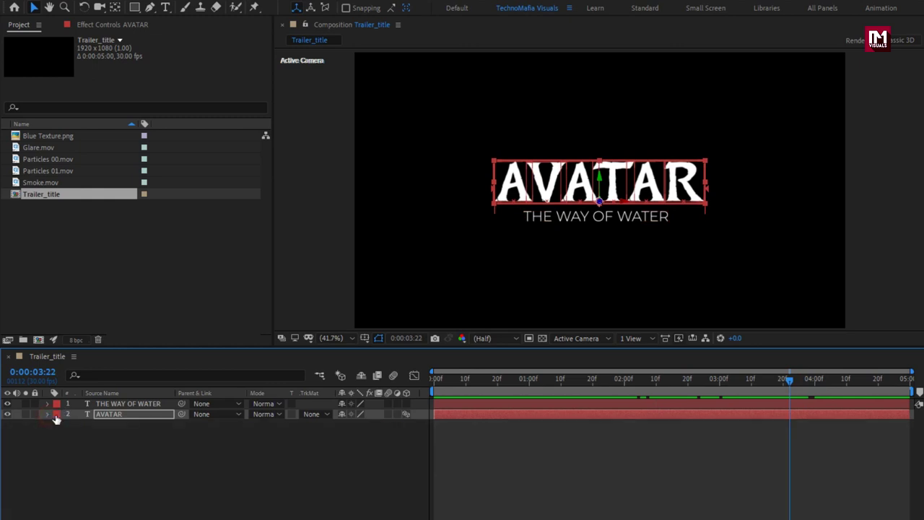
# - Keyframe the THE WAY OF WATER layer's Opacity at 100% at 0:00:02:00 and 0% at 0:00:01:00, and review the fade-in
pyautogui.click(112, 403)
pyautogui.press('t')
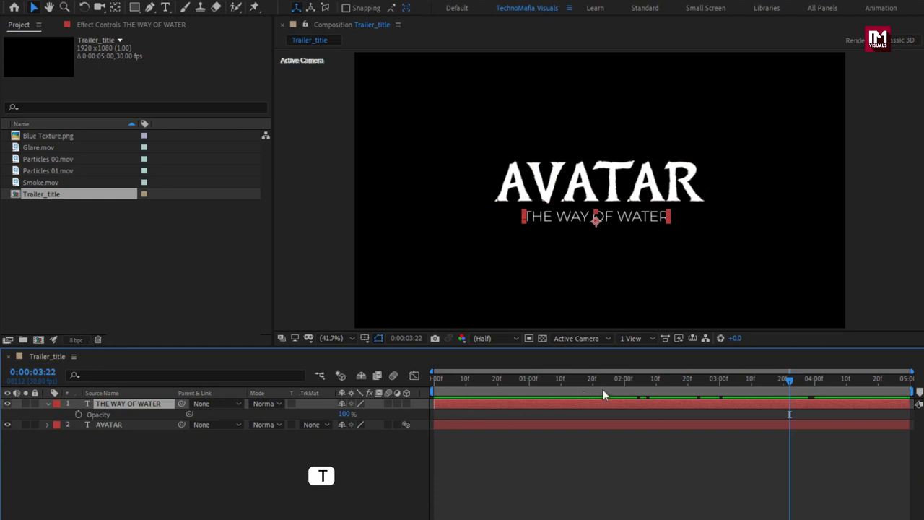
pyautogui.click(625, 389)
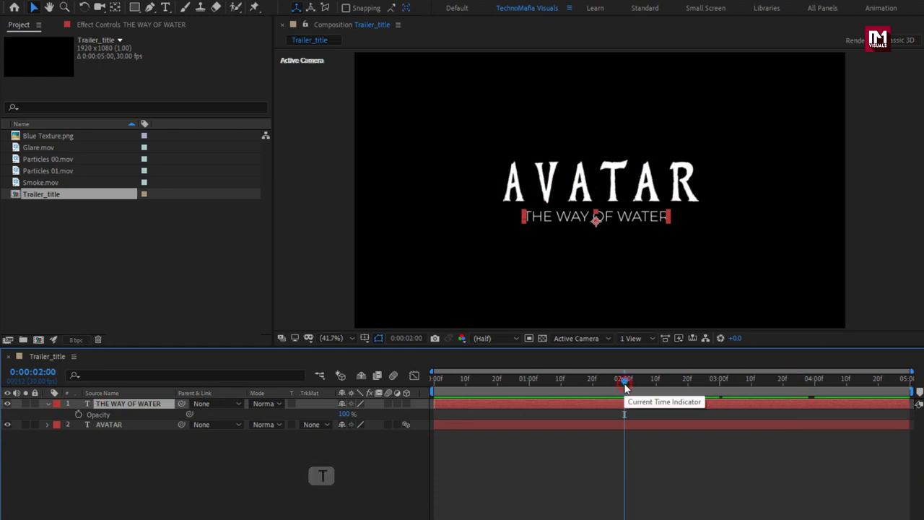
pyautogui.click(79, 415)
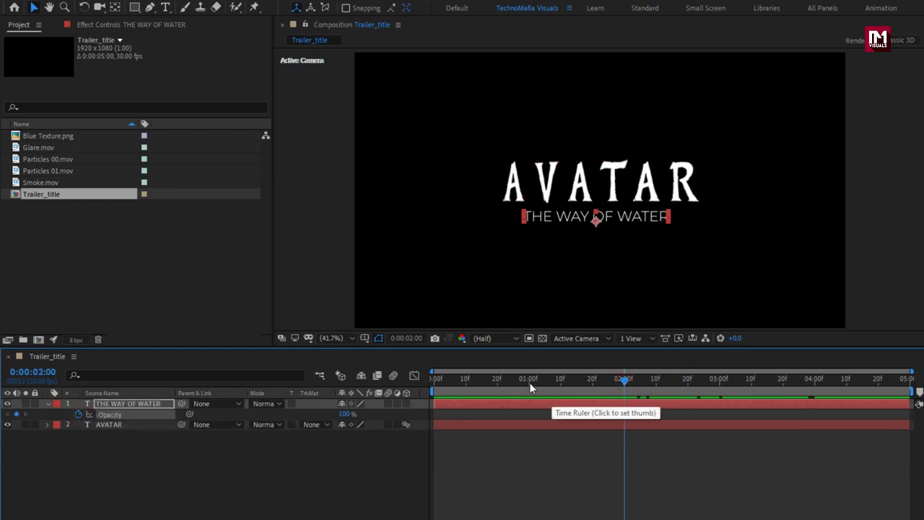
pyautogui.click(529, 385)
pyautogui.moveTo(344, 414); pyautogui.dragTo(249, 418)
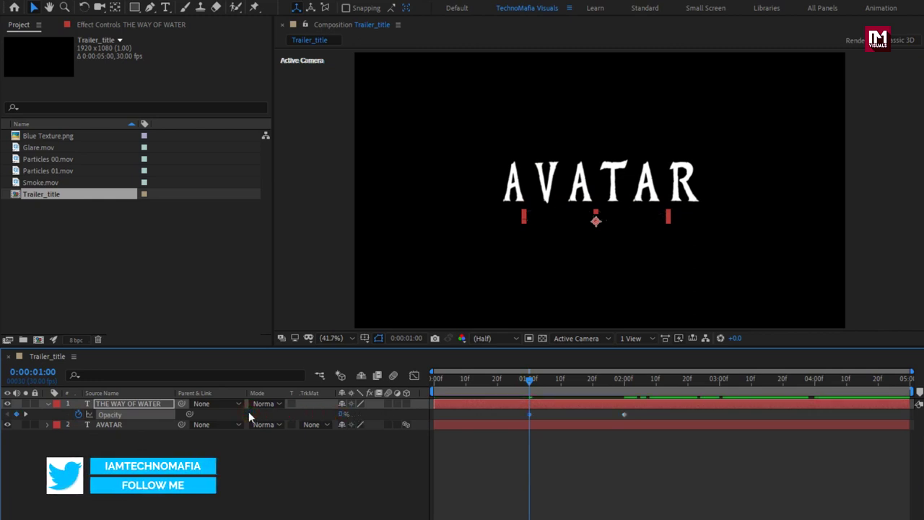
pyautogui.click(47, 404)
pyautogui.moveTo(433, 378); pyautogui.dragTo(732, 380)
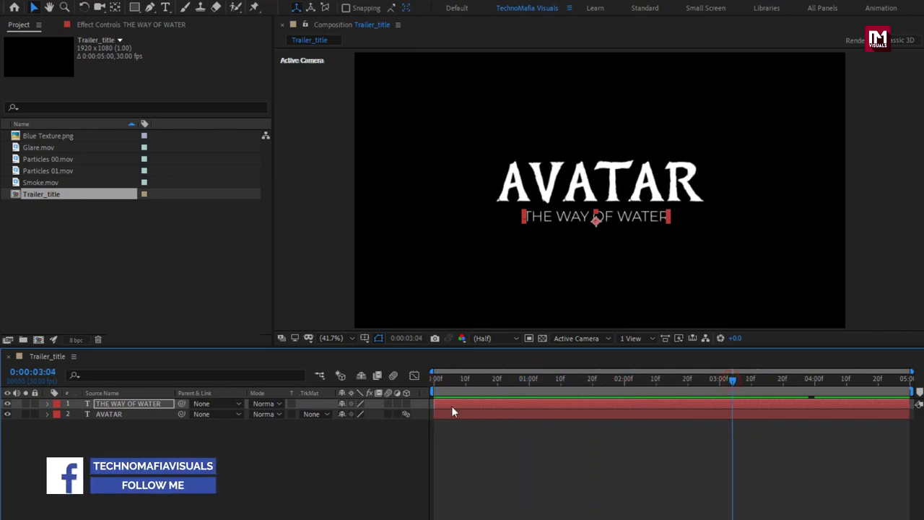
# - Pre-compose the THE WAY OF WATER and AVATAR layers together into a new composition called Text
pyautogui.keyDown('shift'); pyautogui.click(144, 413); pyautogui.keyUp('shift')
pyautogui.rightClick(141, 414)
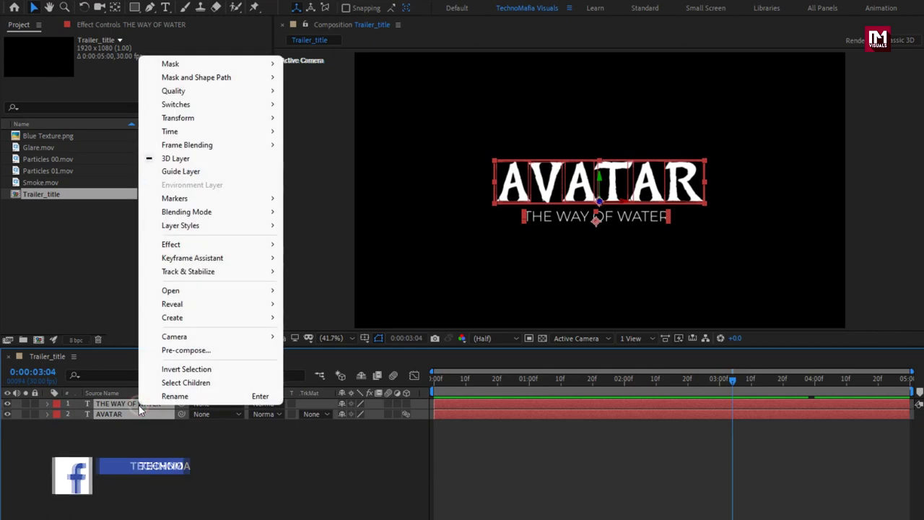
pyautogui.click(175, 352)
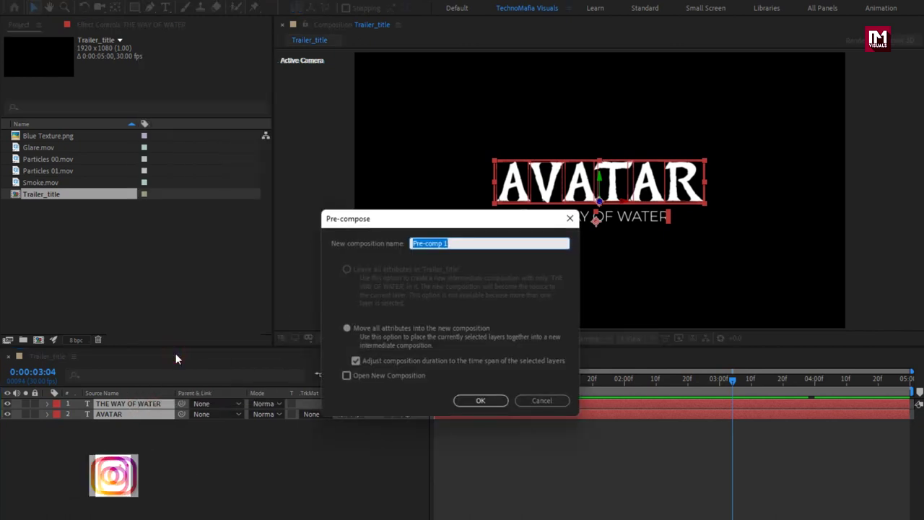
pyautogui.write('Text')
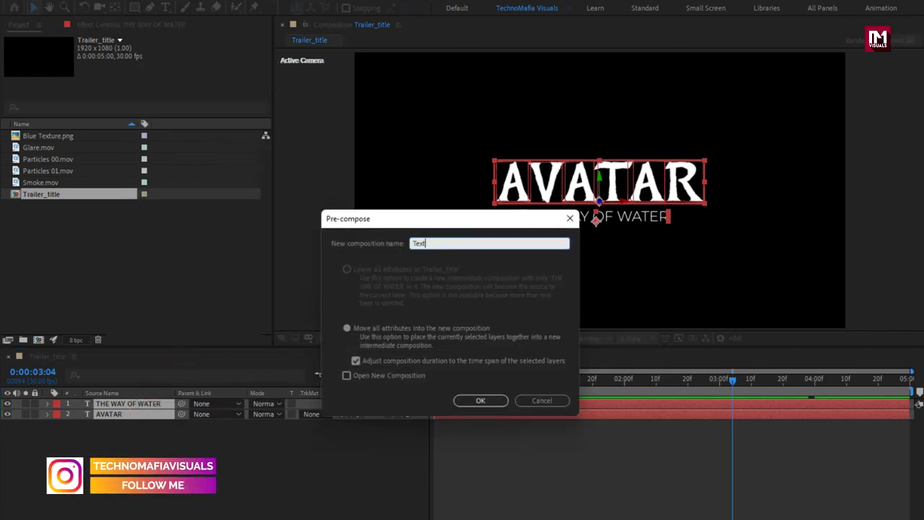
pyautogui.click(481, 400)
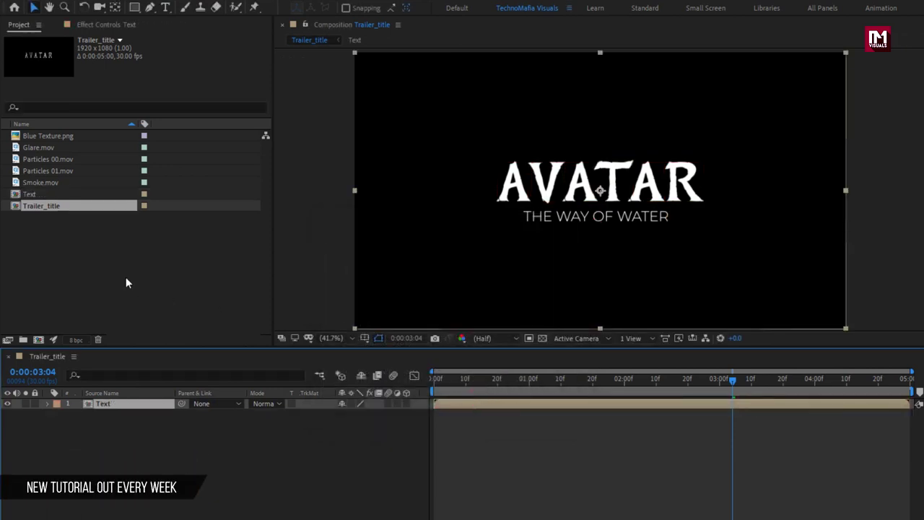
# - Add Blue Texture.png to the composition above the Text layer and apply the Offset effect to it
pyautogui.click(72, 147)
pyautogui.click(63, 135)
pyautogui.moveTo(62, 135); pyautogui.dragTo(155, 404)
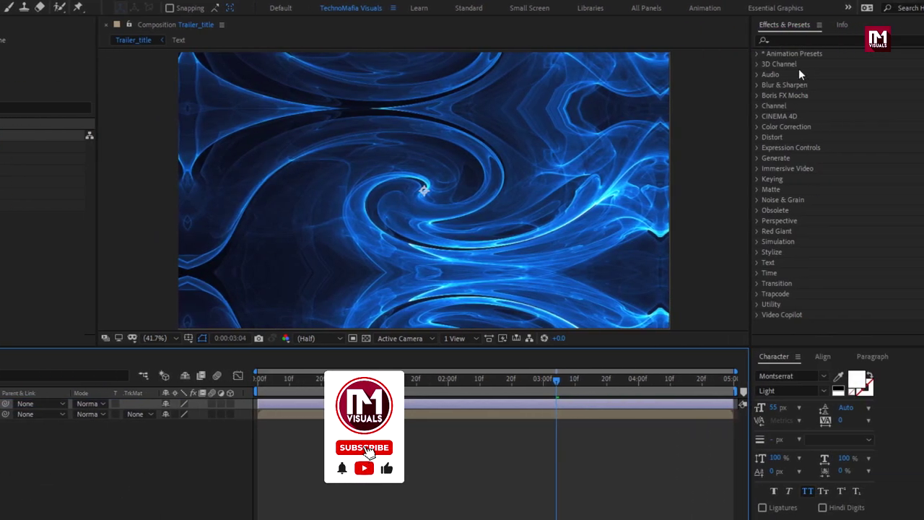
pyautogui.click(796, 40)
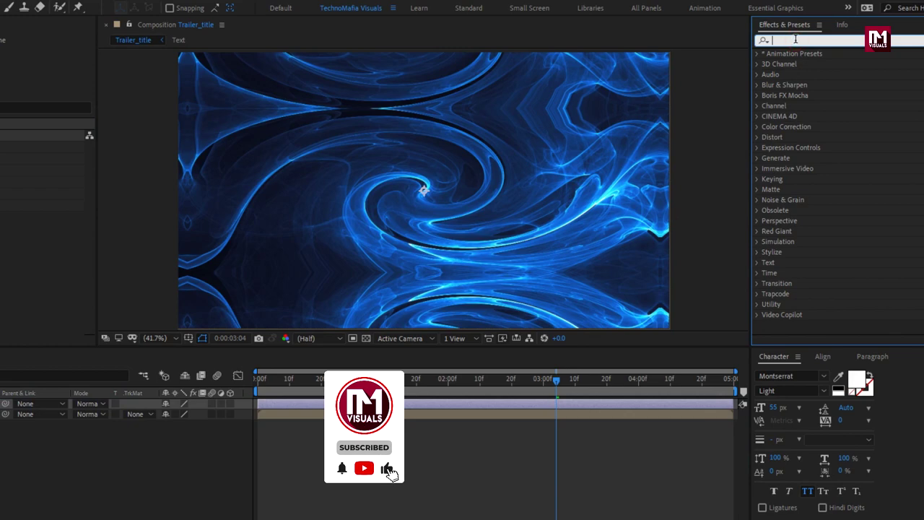
pyautogui.write('offse')
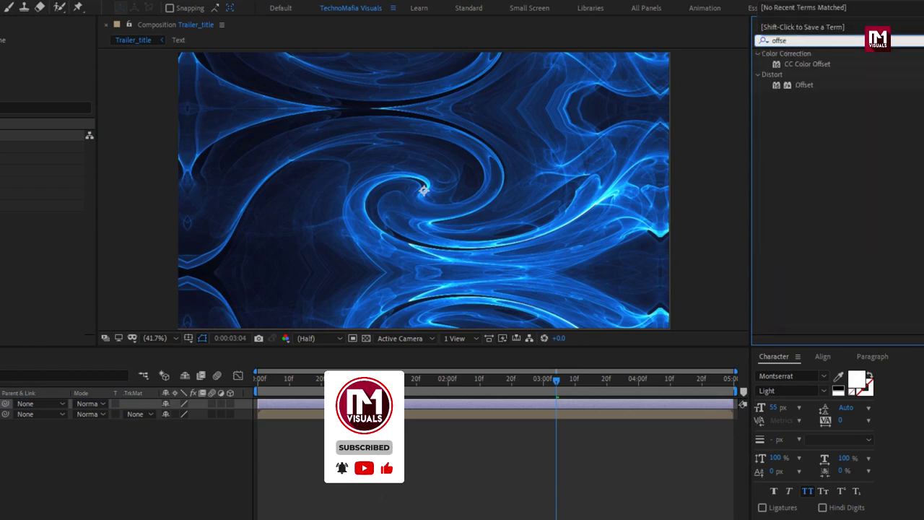
pyautogui.doubleClick(804, 84)
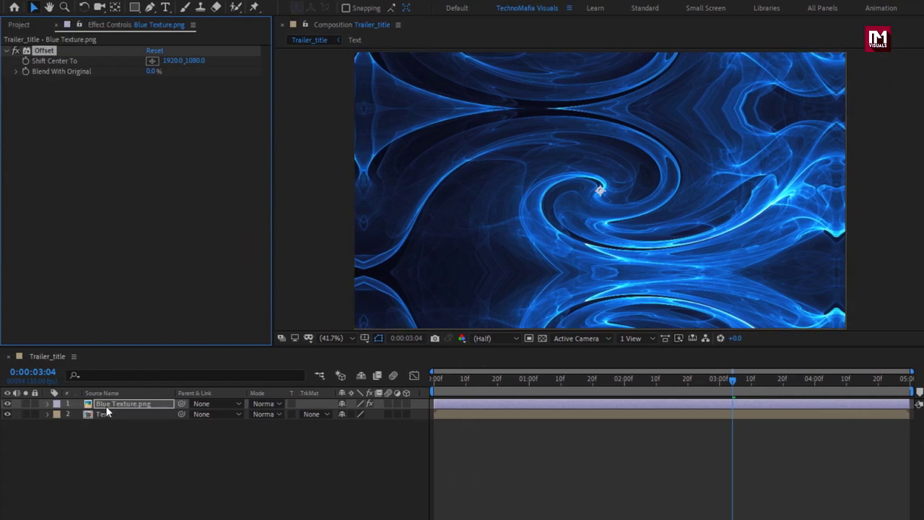
# - Scale the Blue Texture.png layer to 50%
pyautogui.press('s')
pyautogui.press('s')
pyautogui.click(374, 414)
pyautogui.press('Return')
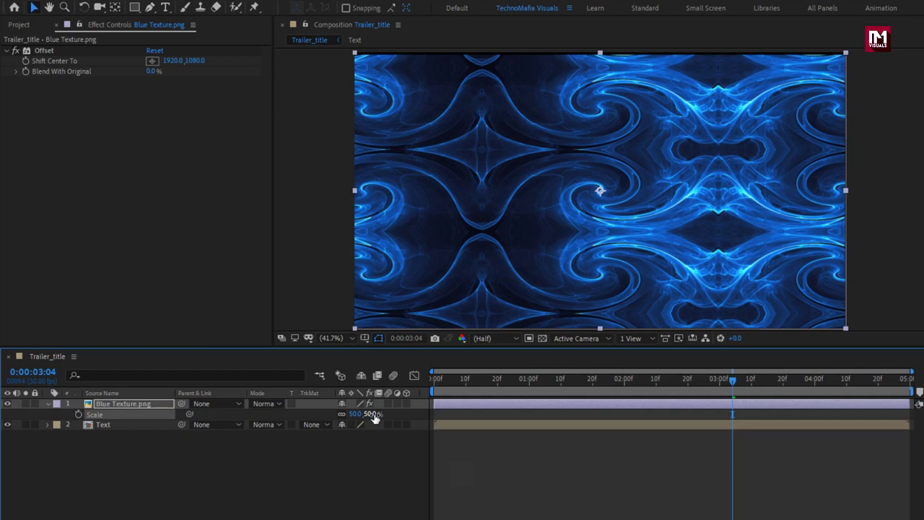
# - Keyframe the Offset effect's Shift Center To at 1920, 1080 on the first frame and 5035, 1080 at the end, and collapse the layer
pyautogui.moveTo(436, 380); pyautogui.dragTo(423, 385)
pyautogui.click(26, 62)
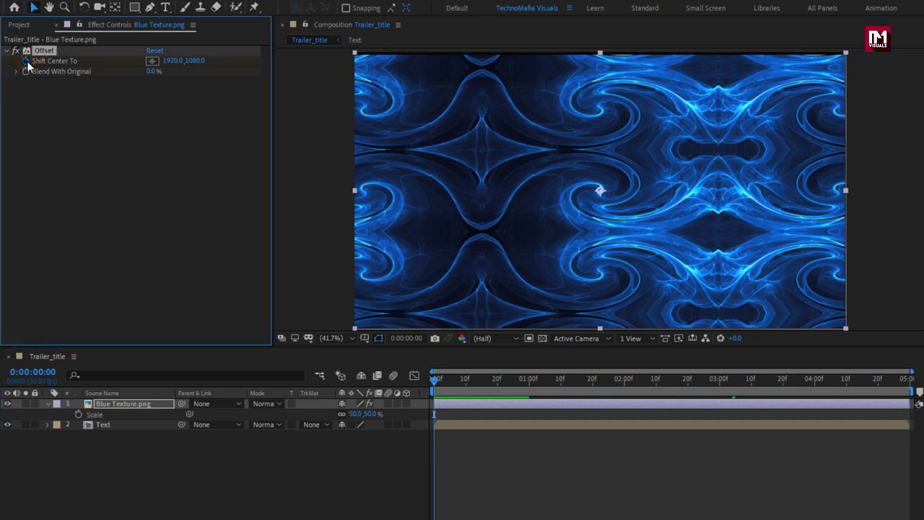
pyautogui.moveTo(435, 381); pyautogui.dragTo(911, 370)
pyautogui.moveTo(172, 63); pyautogui.dragTo(635, 59)
pyautogui.moveTo(170, 64); pyautogui.dragTo(685, 72)
pyautogui.moveTo(170, 61); pyautogui.dragTo(729, 62)
pyautogui.moveTo(168, 63); pyautogui.dragTo(546, 58)
pyautogui.moveTo(441, 385); pyautogui.dragTo(910, 362)
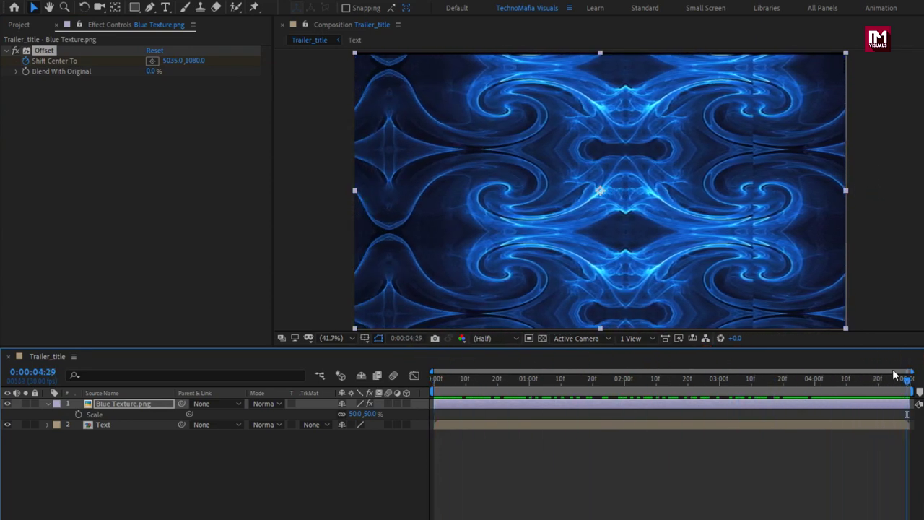
pyautogui.click(47, 404)
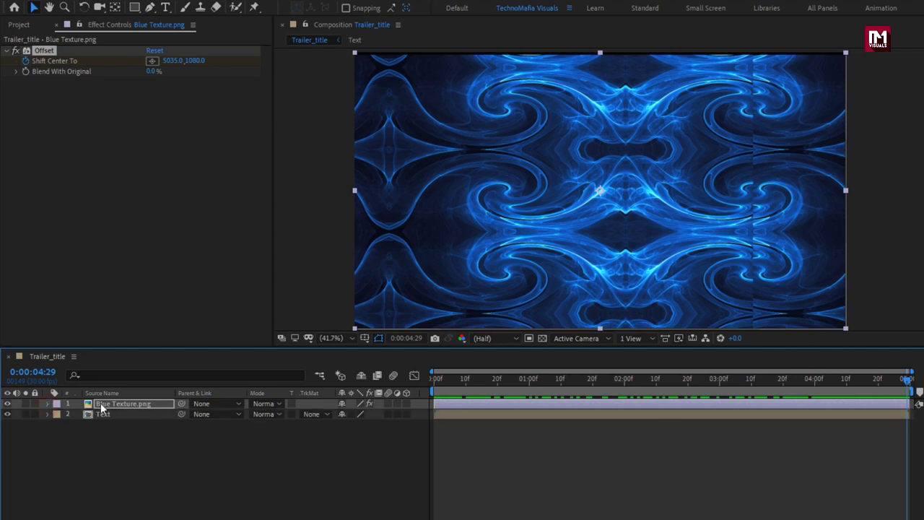
# - Pre-compose the Blue Texture.png layer as Reflection_map, moving all attributes into the new composition
pyautogui.rightClick(101, 405)
pyautogui.click(126, 349)
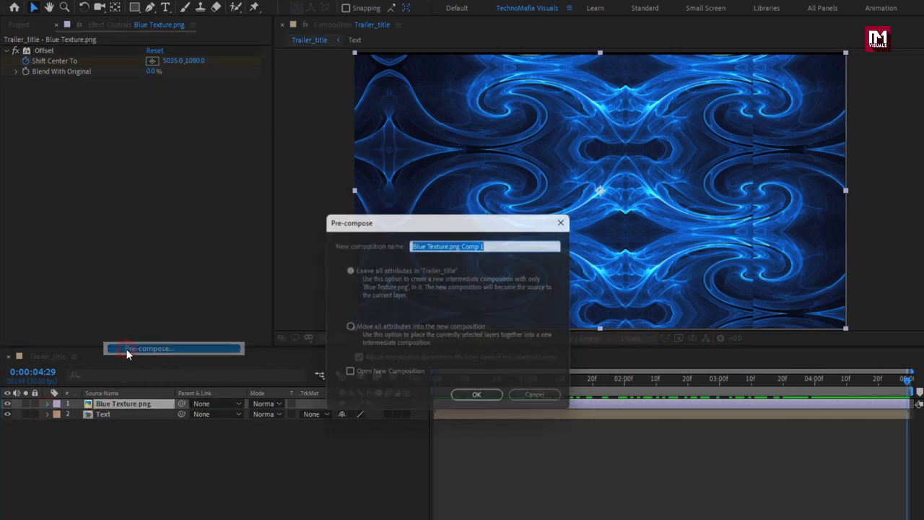
pyautogui.write('R')
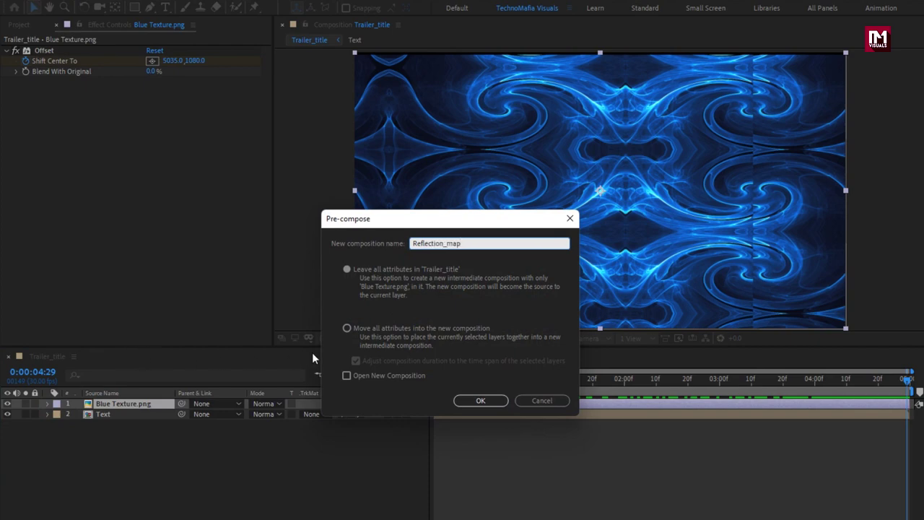
pyautogui.write('eflection_map')
pyautogui.click(347, 329)
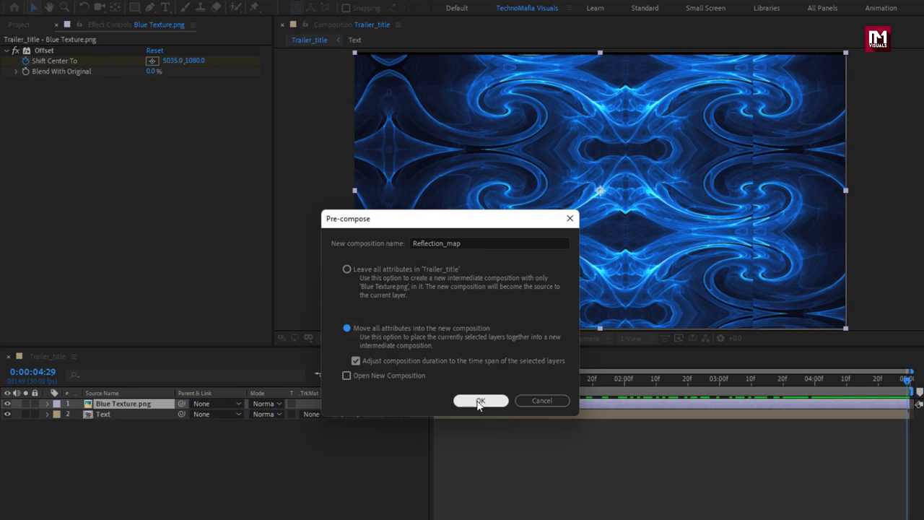
pyautogui.click(480, 401)
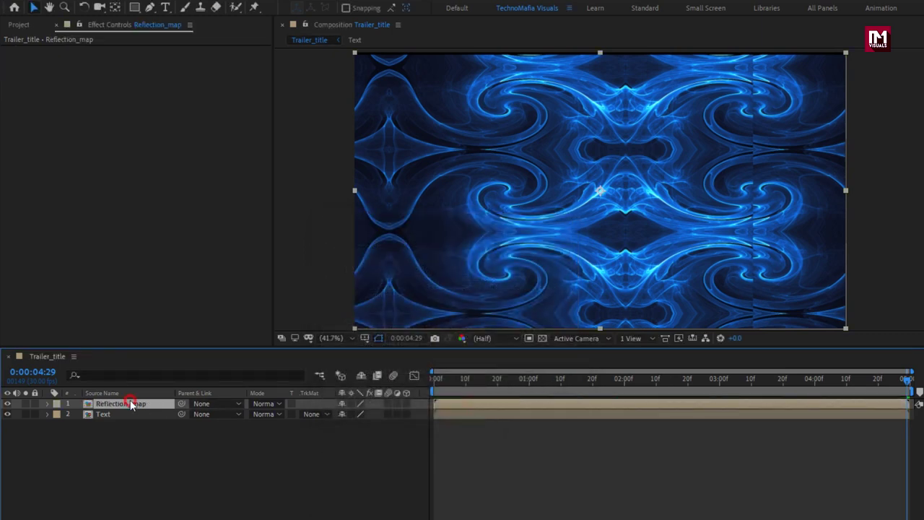
# - Move Reflection_map below the Text layer and set its track matte to Alpha Matte "Text"
pyautogui.moveTo(128, 408); pyautogui.dragTo(133, 433)
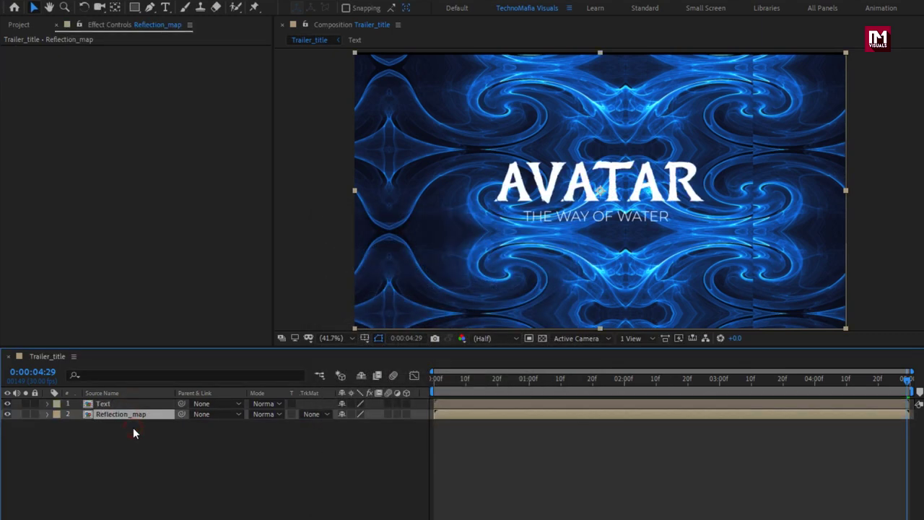
pyautogui.click(315, 413)
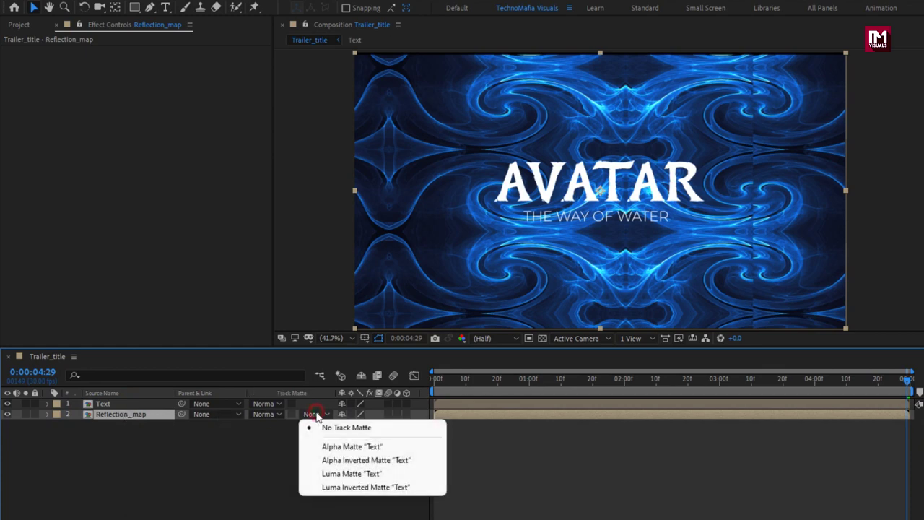
pyautogui.click(385, 444)
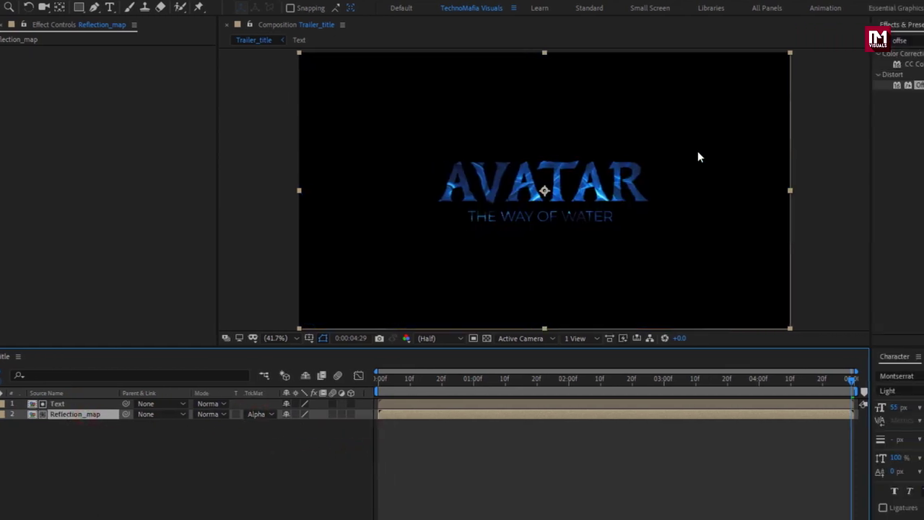
# - Apply the CC Glass effect to Reflection_map, with the Text layer as Bump Map and Alpha as Property
pyautogui.click(767, 41)
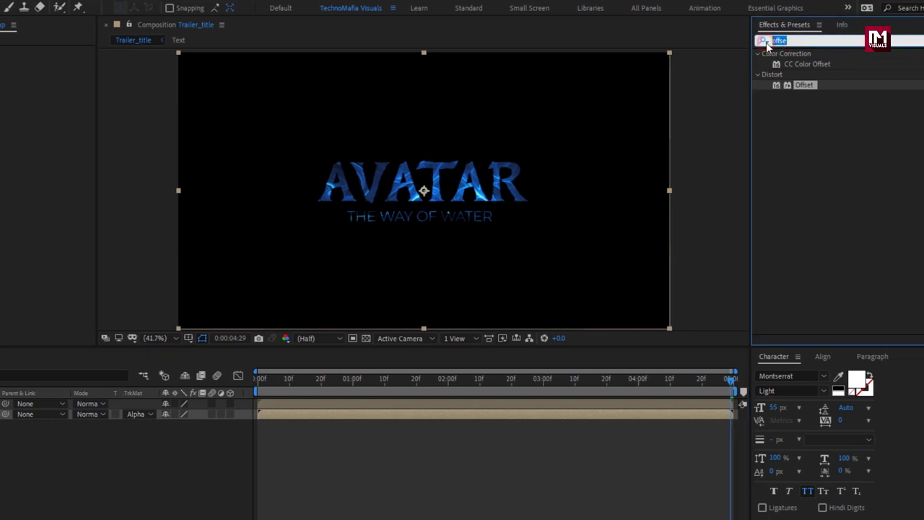
pyautogui.write('cc gl')
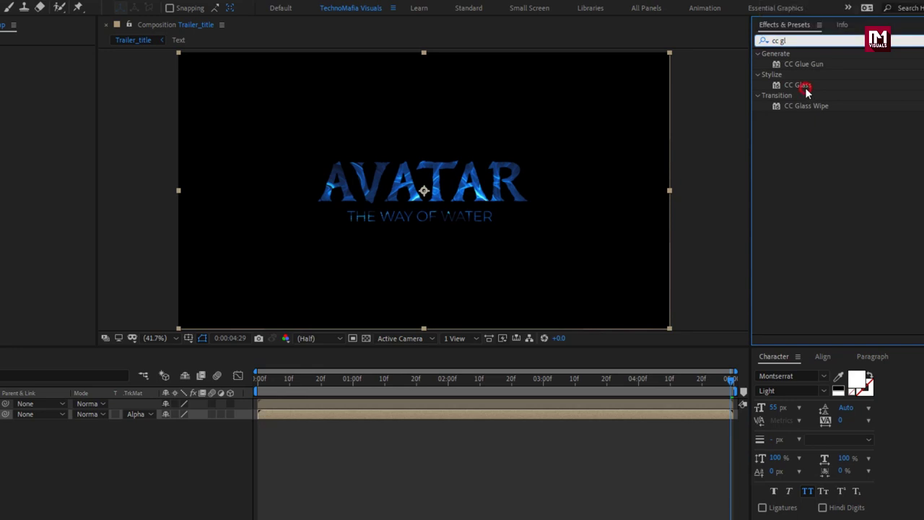
pyautogui.doubleClick(806, 87)
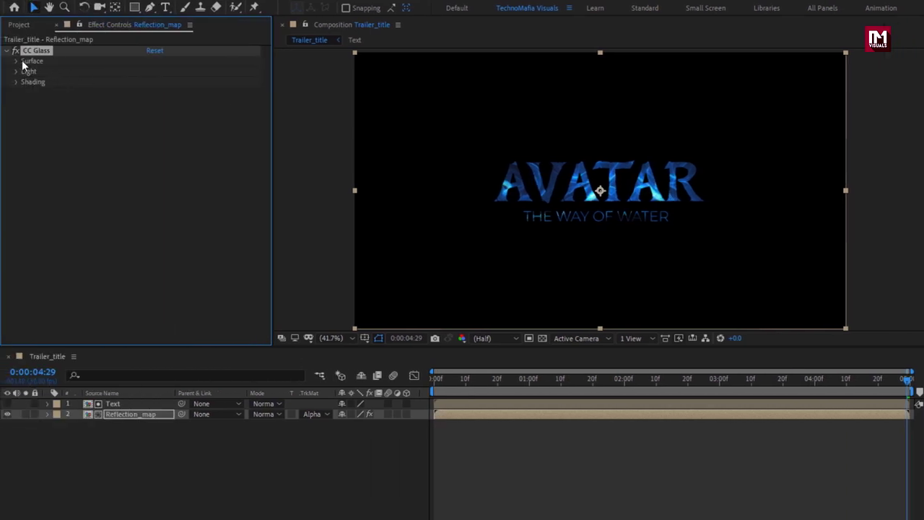
pyautogui.click(17, 62)
pyautogui.click(169, 72)
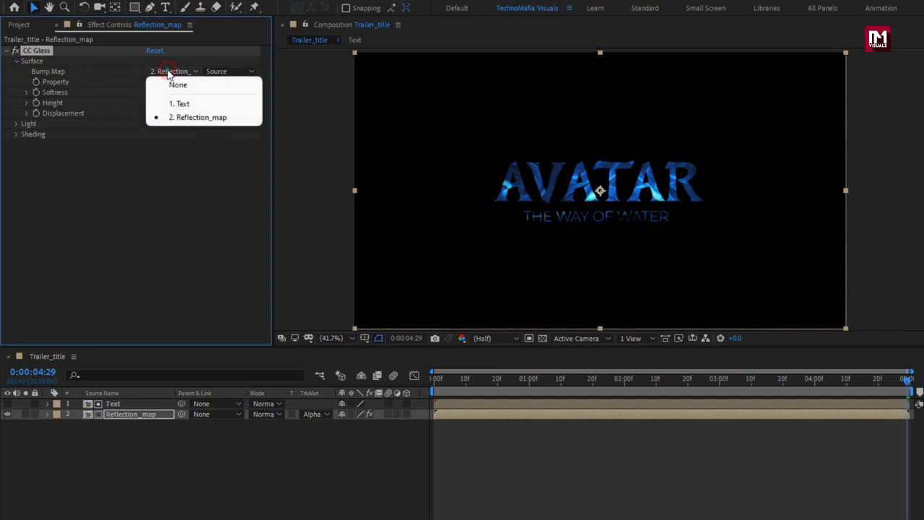
pyautogui.click(205, 103)
pyautogui.click(186, 82)
pyautogui.click(192, 136)
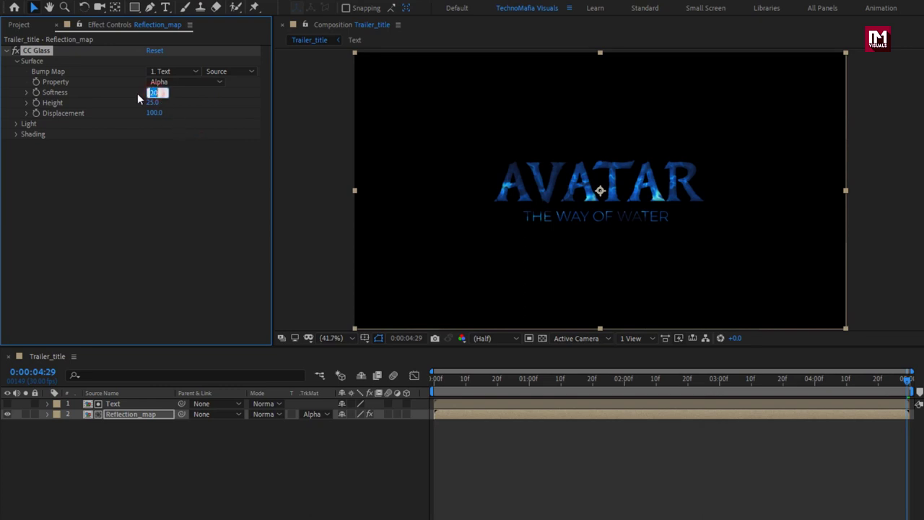
# - Set the CC Glass Softness to 40 and Height to 20, and collapse the effect
pyautogui.write('40')
pyautogui.press('Return')
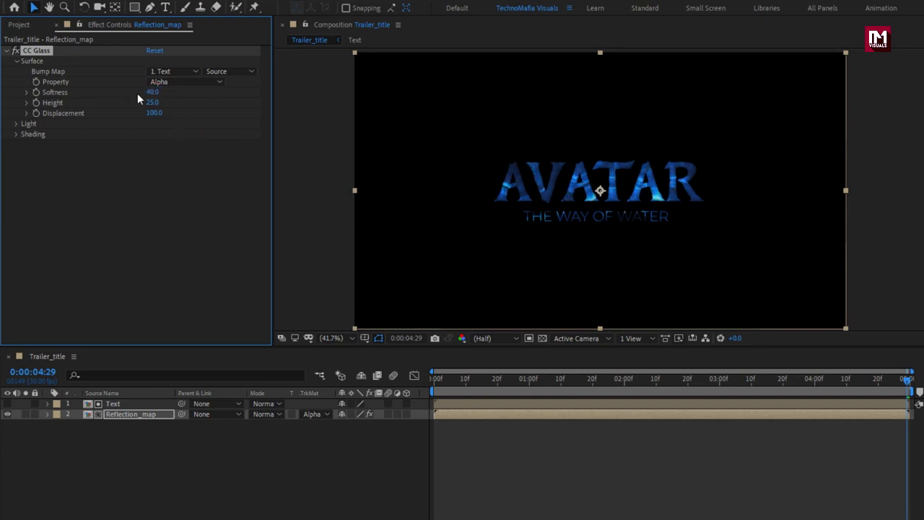
pyautogui.click(149, 103)
pyautogui.write('20')
pyautogui.press('Return')
pyautogui.click(10, 51)
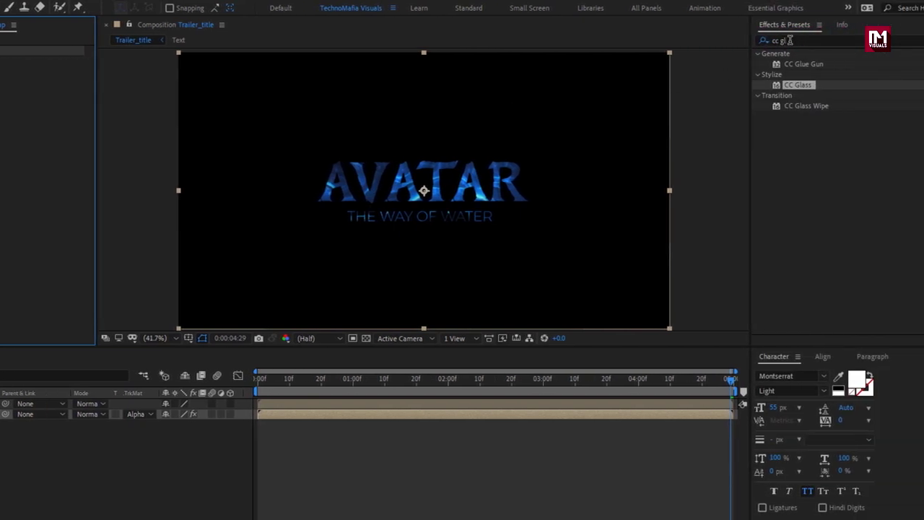
# - Apply the CC Blobbylize effect to Reflection_map, with the Text layer as Blob Layer and Alpha as Property
pyautogui.click(790, 40)
pyautogui.press('BackSpace')
pyautogui.press('BackSpace')
pyautogui.write('bl')
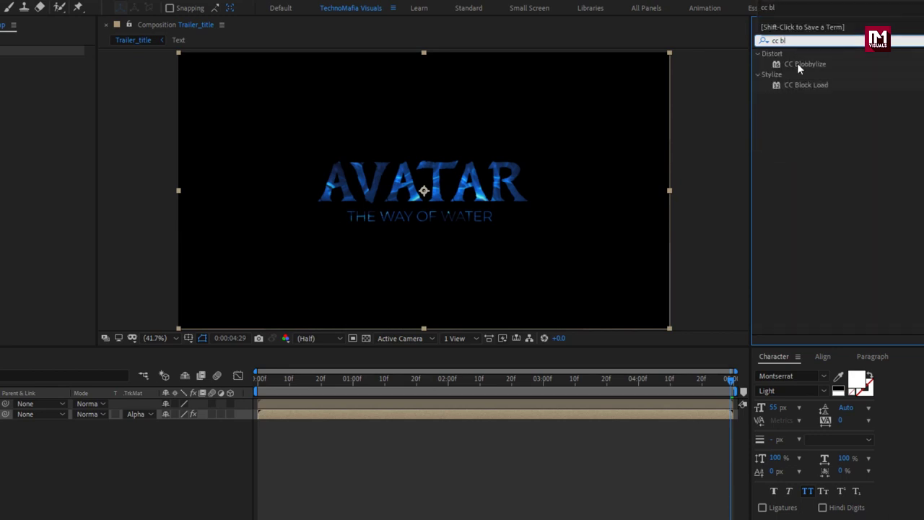
pyautogui.doubleClick(799, 65)
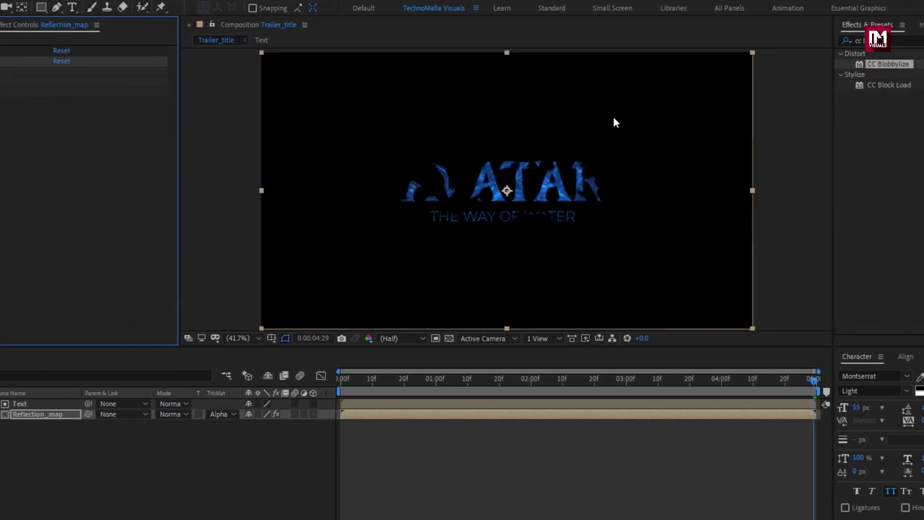
pyautogui.click(16, 73)
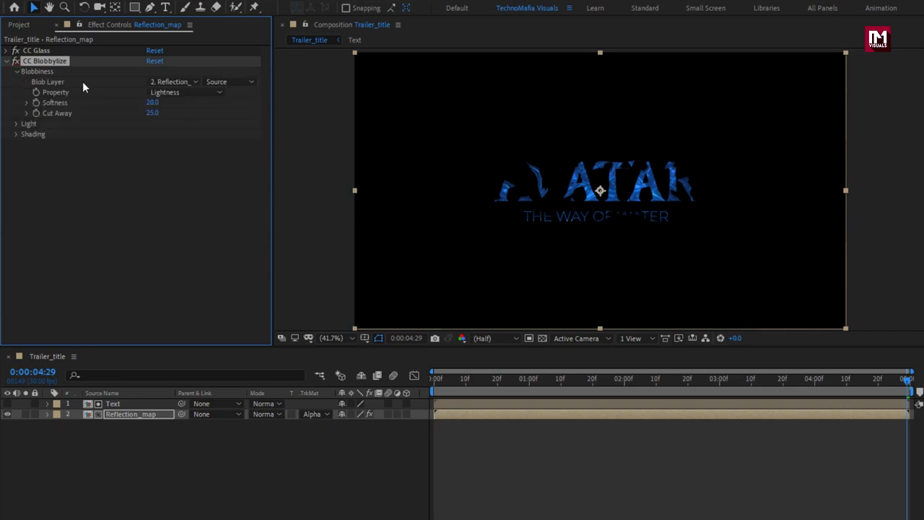
pyautogui.click(184, 83)
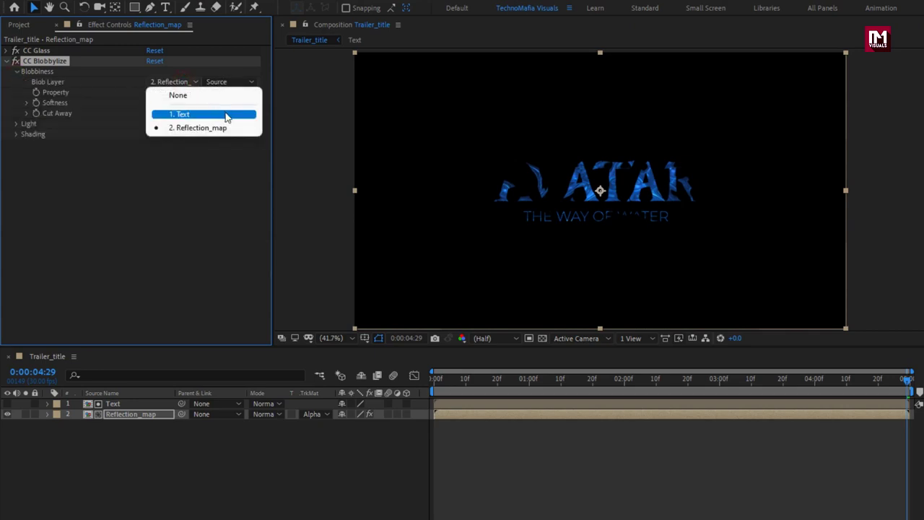
pyautogui.click(225, 115)
pyautogui.click(186, 93)
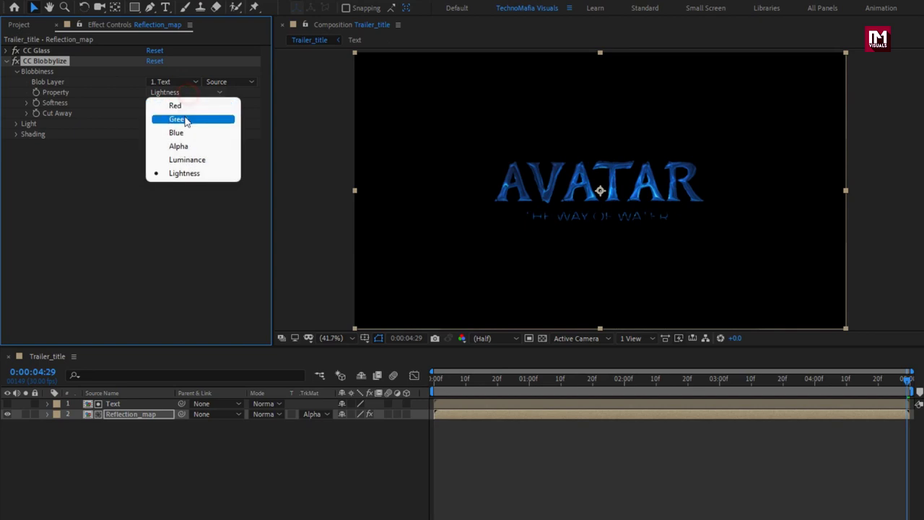
pyautogui.click(185, 146)
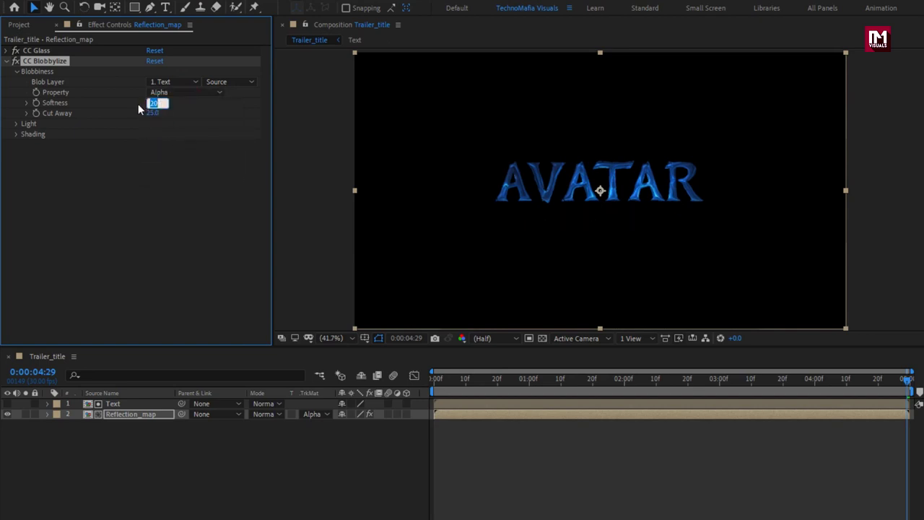
# - Set the CC Blobbylize Softness to 5 and Cut Away to 3, collapse the effect and preview the animation
pyautogui.write('5')
pyautogui.press('Return')
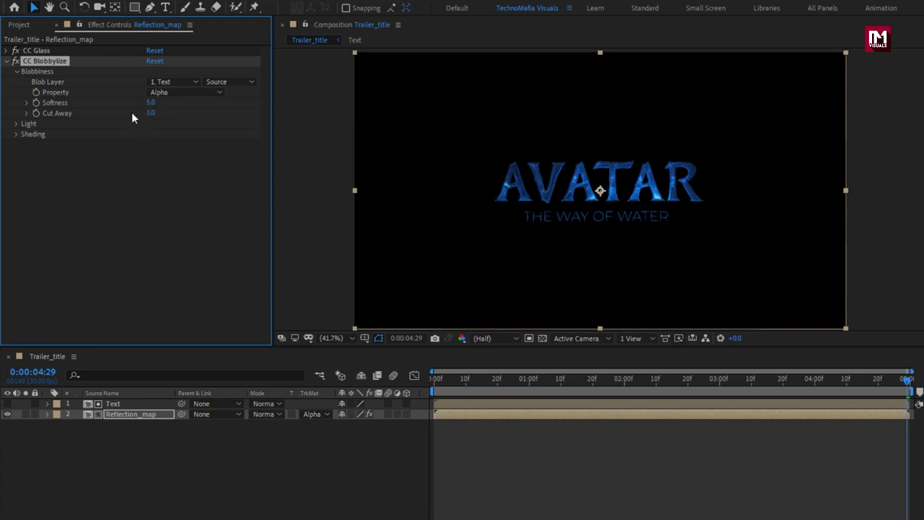
pyautogui.click(6, 62)
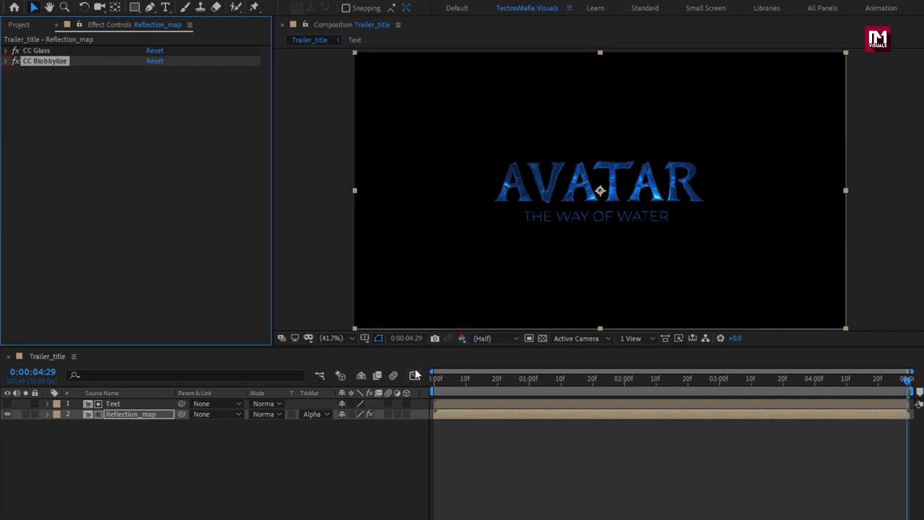
pyautogui.moveTo(448, 386); pyautogui.dragTo(749, 388)
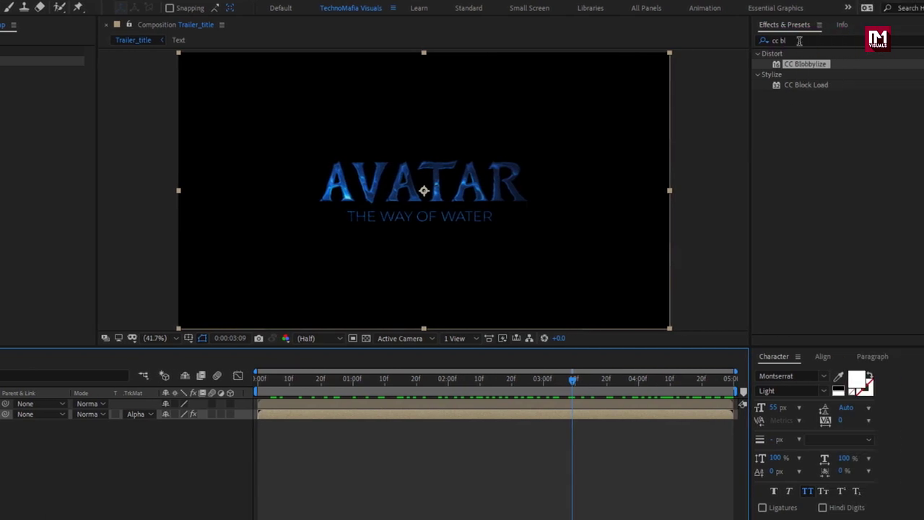
# - Apply Curves to Reflection_map and brighten it by raising the RGB curve in the highlights and shadows
pyautogui.click(799, 40)
pyautogui.write('curv')
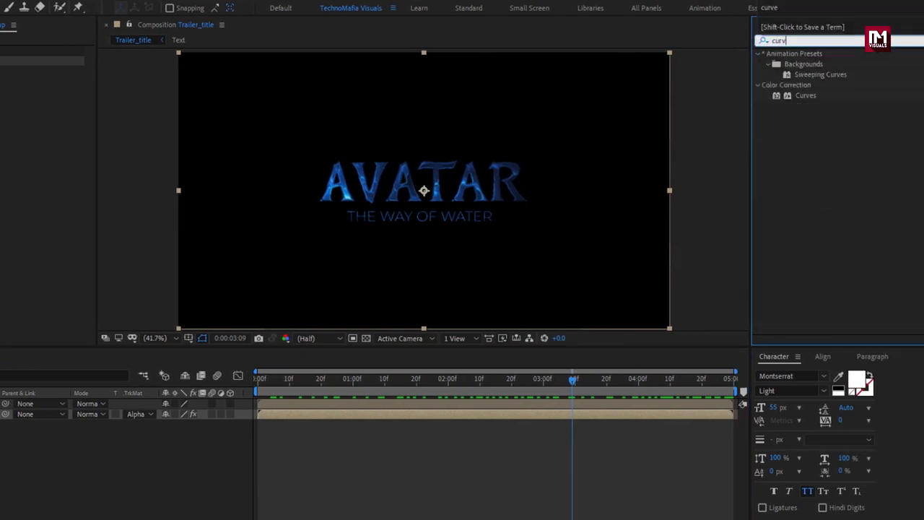
pyautogui.doubleClick(798, 99)
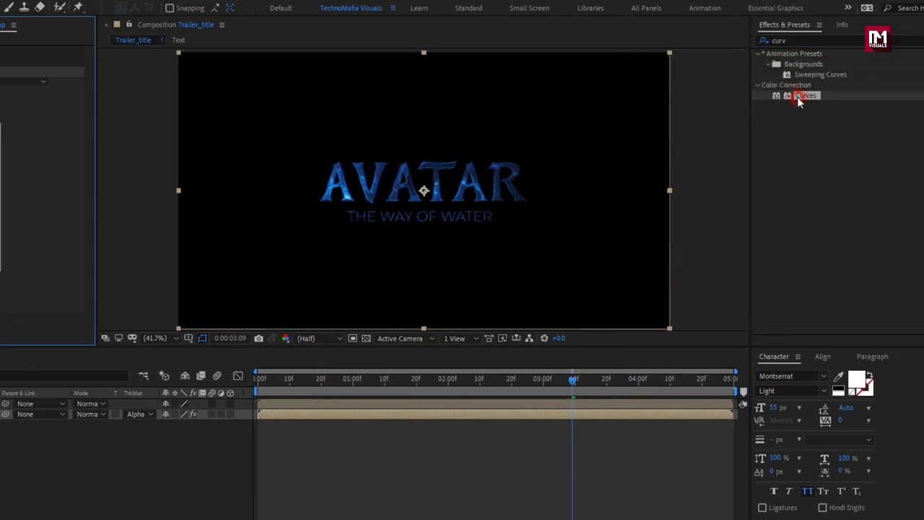
pyautogui.moveTo(131, 165); pyautogui.dragTo(118, 154)
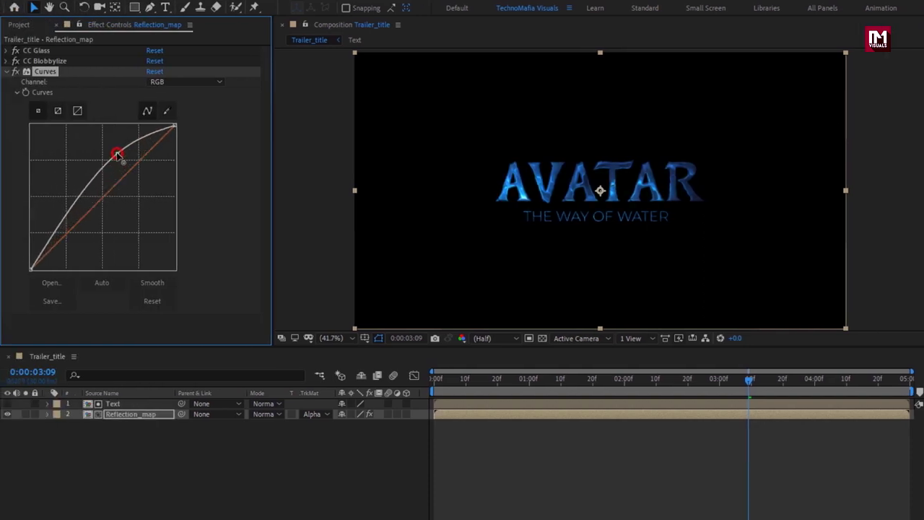
pyautogui.moveTo(63, 213); pyautogui.dragTo(55, 220)
pyautogui.click(449, 381)
pyautogui.moveTo(449, 384); pyautogui.dragTo(682, 399)
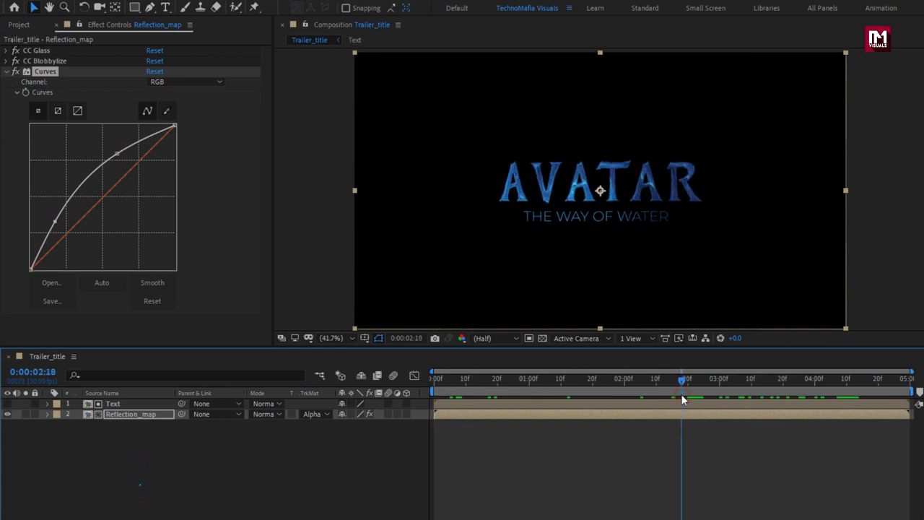
# - Add Particles 00.mov to Trailer_title as the top layer and preview it
pyautogui.click(29, 26)
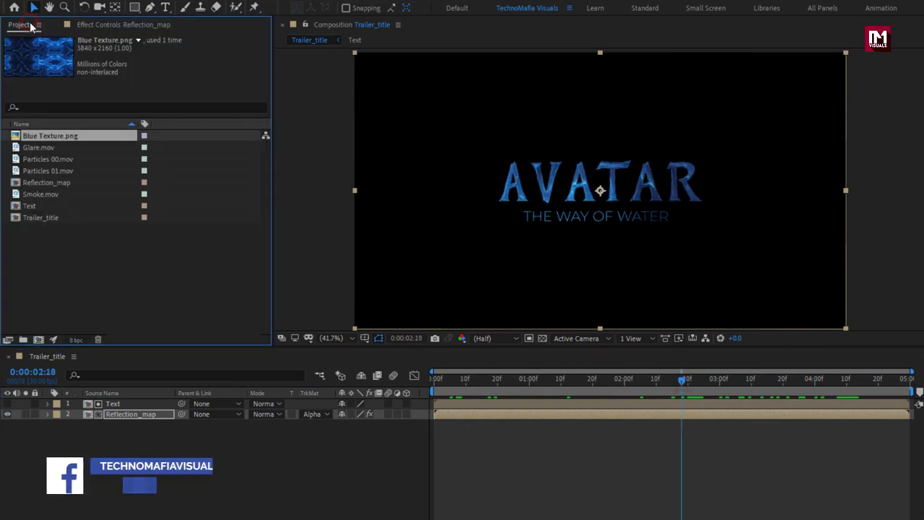
pyautogui.moveTo(55, 159); pyautogui.dragTo(136, 402)
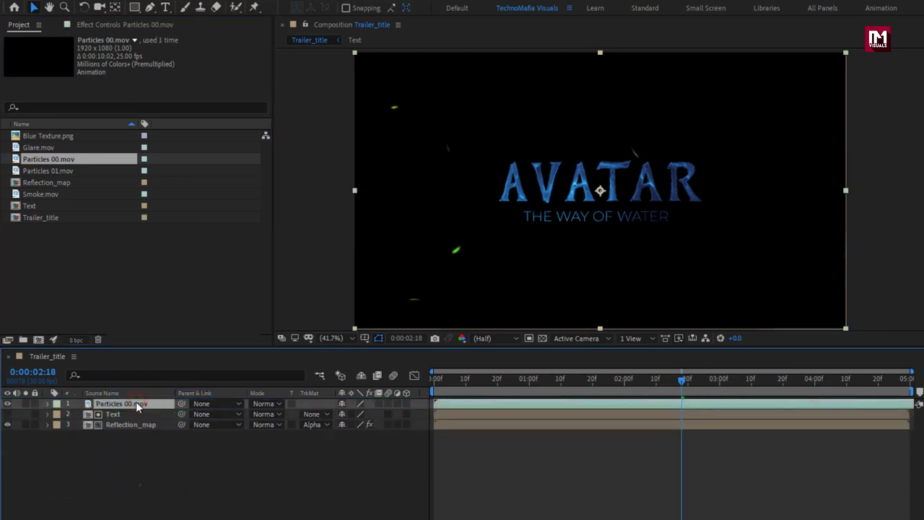
pyautogui.press('space')
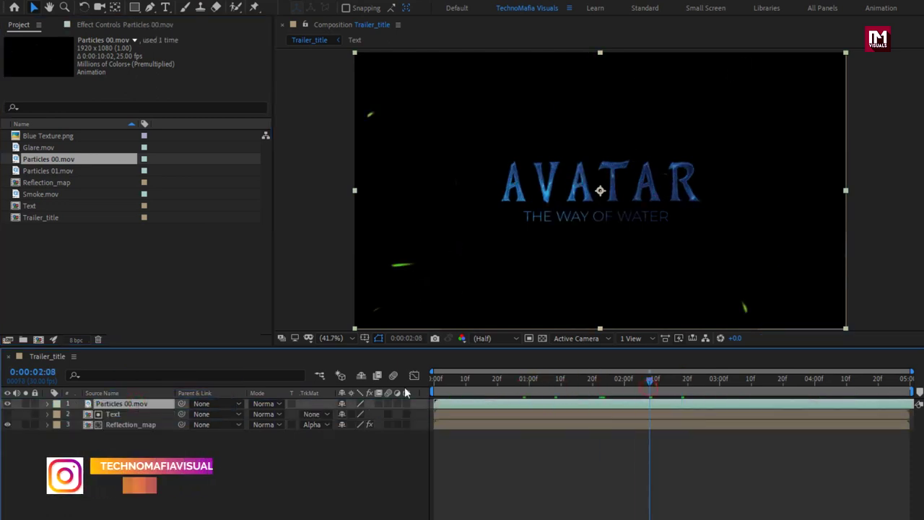
# - Apply the Tritone effect to Particles 00.mov and set its Midtones to blue 03A8FD
pyautogui.click(751, 41)
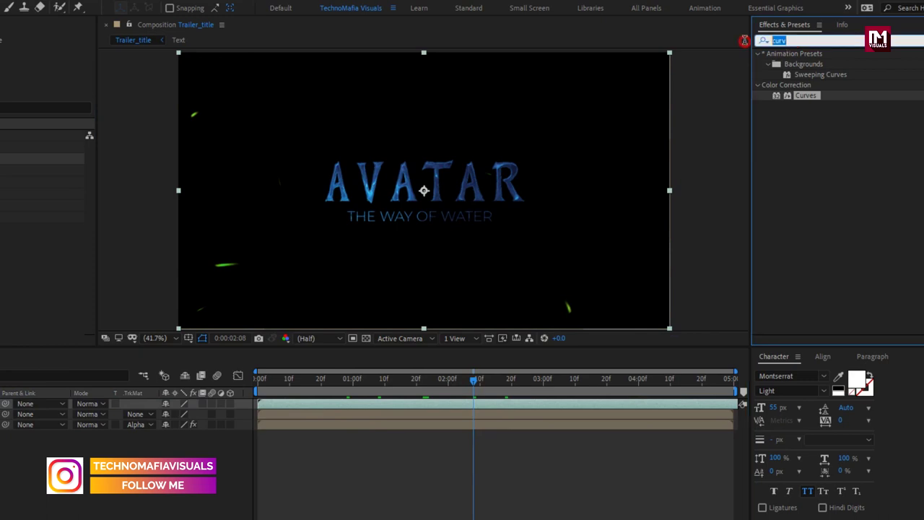
pyautogui.write('trit')
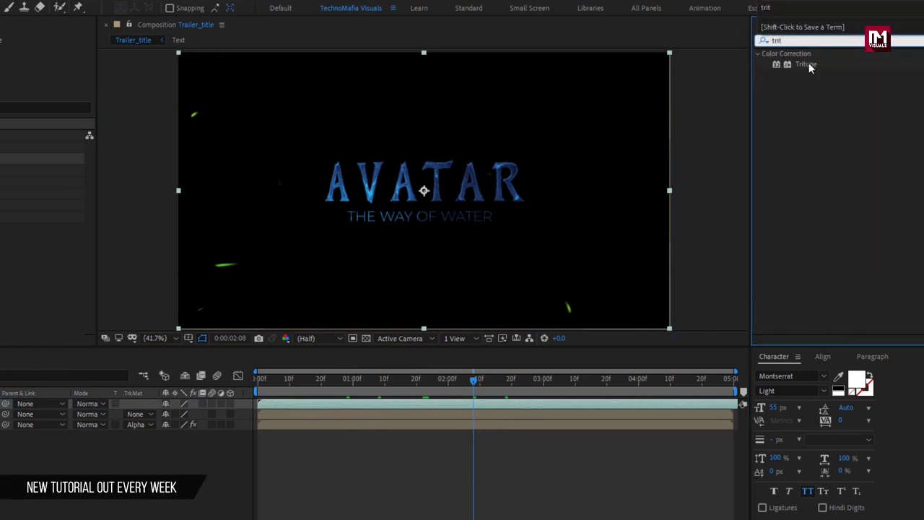
pyautogui.doubleClick(809, 67)
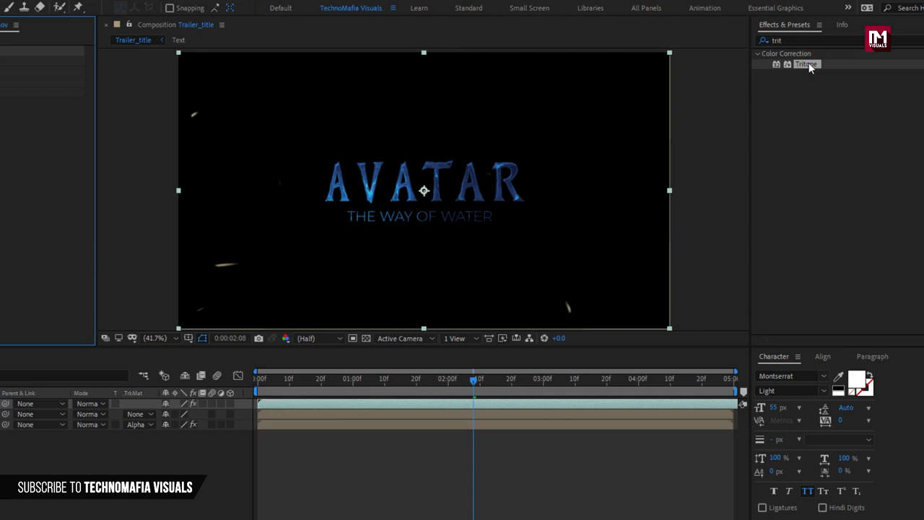
pyautogui.click(152, 72)
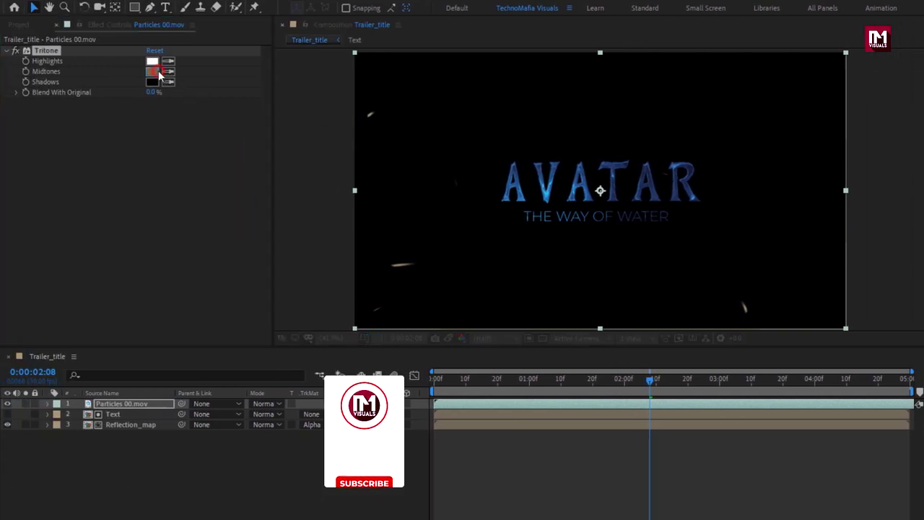
pyautogui.click(201, 246)
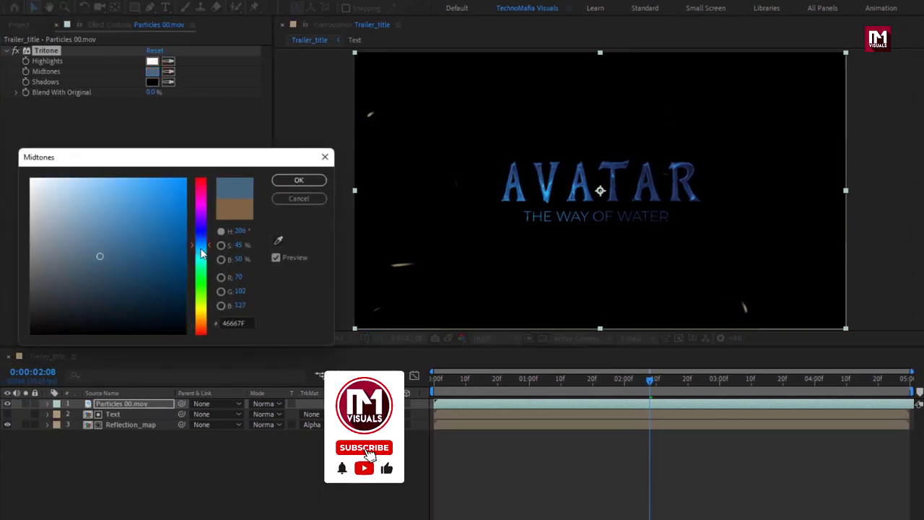
pyautogui.moveTo(202, 251); pyautogui.dragTo(202, 254)
pyautogui.click(184, 178)
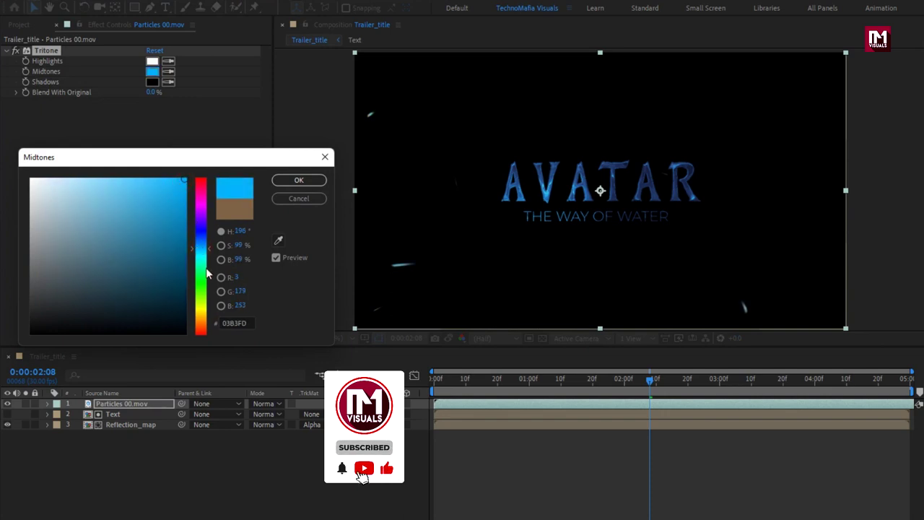
pyautogui.click(201, 246)
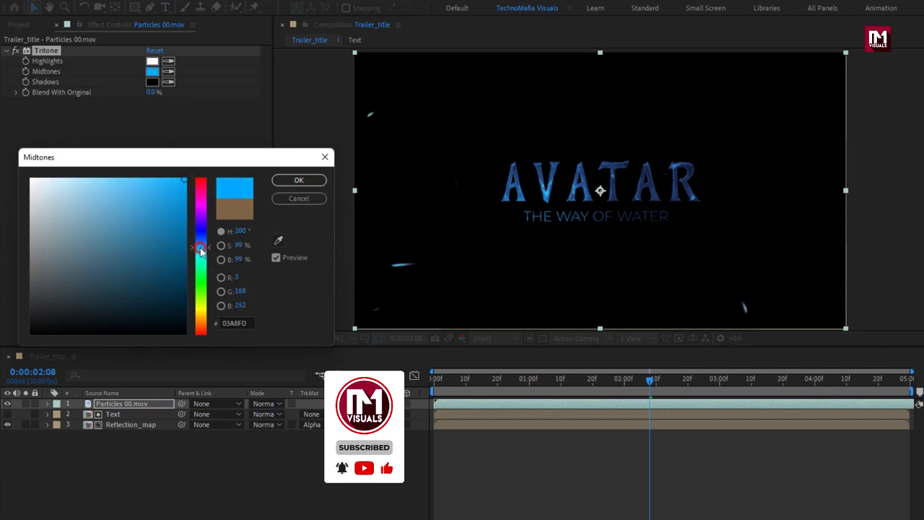
pyautogui.click(294, 180)
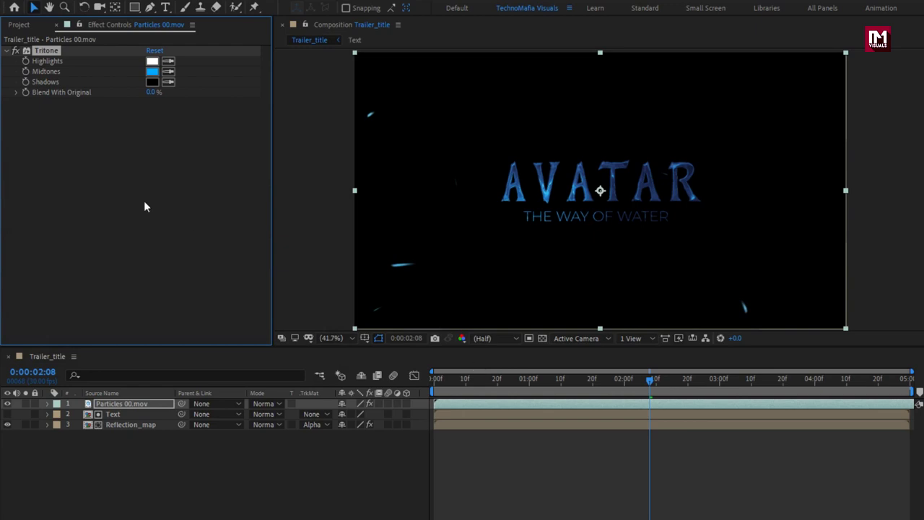
# - Add Particles 01.mov as the top layer and apply Tritone to it with Midtones set to blue 008AFF
pyautogui.click(19, 24)
pyautogui.moveTo(39, 172); pyautogui.dragTo(146, 404)
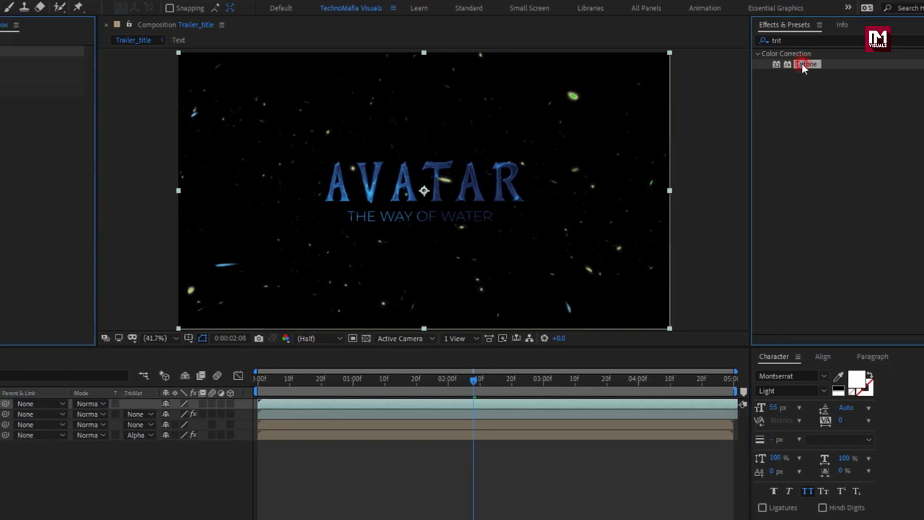
pyautogui.doubleClick(806, 64)
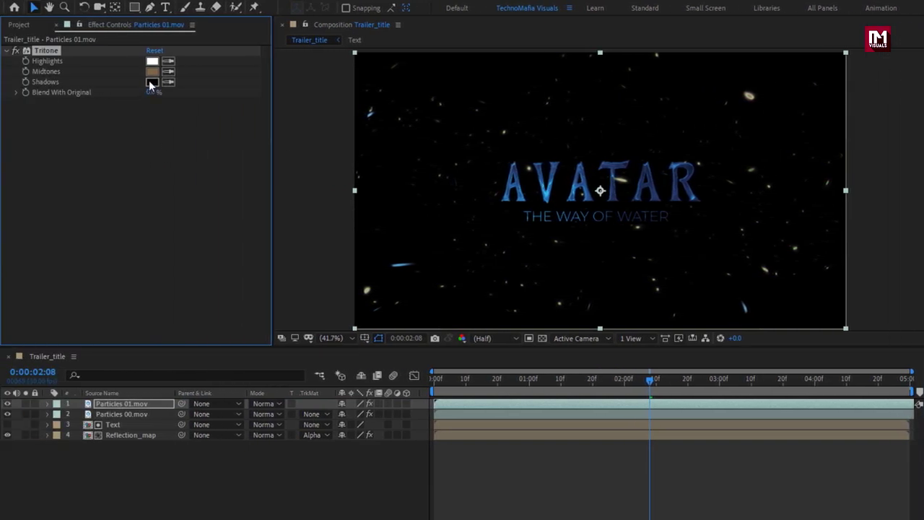
pyautogui.click(150, 73)
pyautogui.click(197, 246)
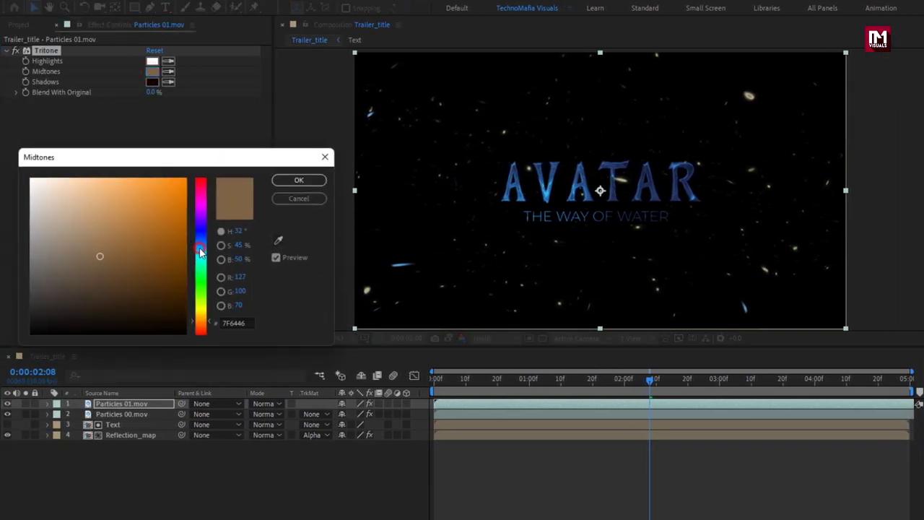
pyautogui.moveTo(172, 190); pyautogui.dragTo(187, 172)
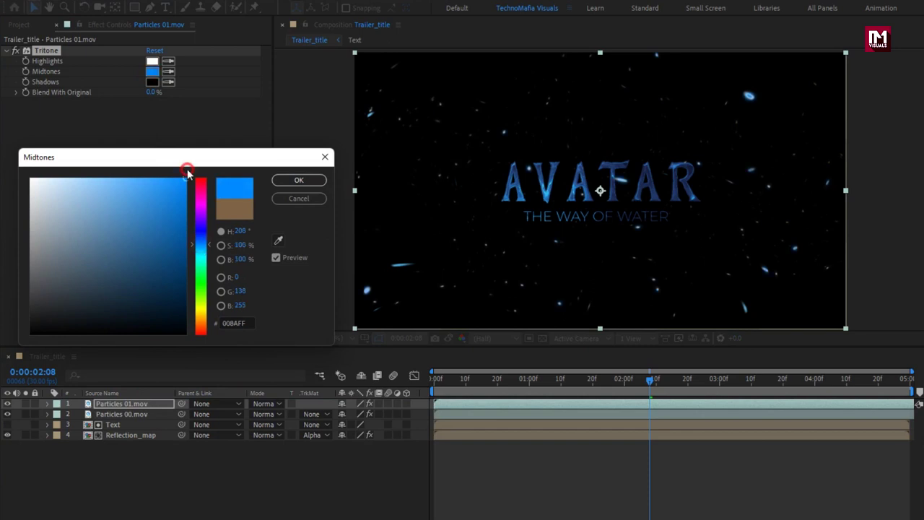
pyautogui.click(300, 181)
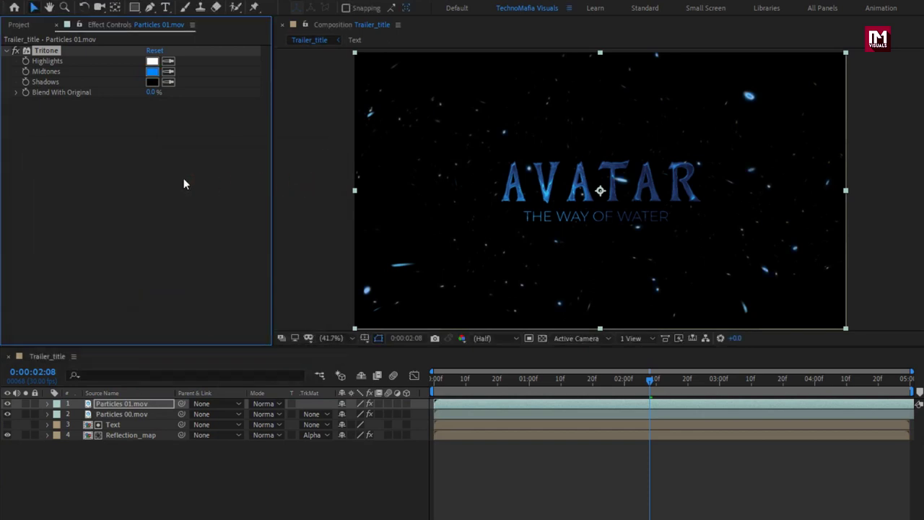
# - Add Glare.mov as the top layer and shift it in time to start just after the one-second mark
pyautogui.click(17, 26)
pyautogui.moveTo(31, 148); pyautogui.dragTo(146, 406)
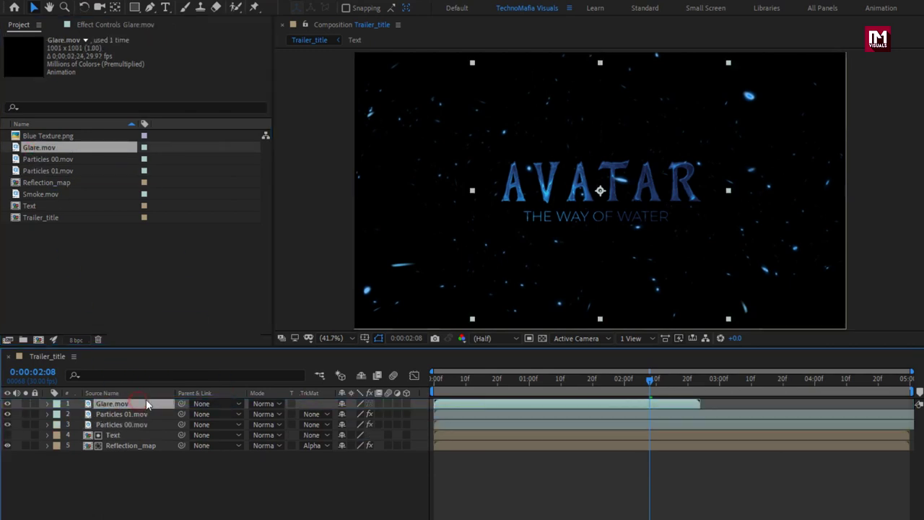
pyautogui.click(527, 384)
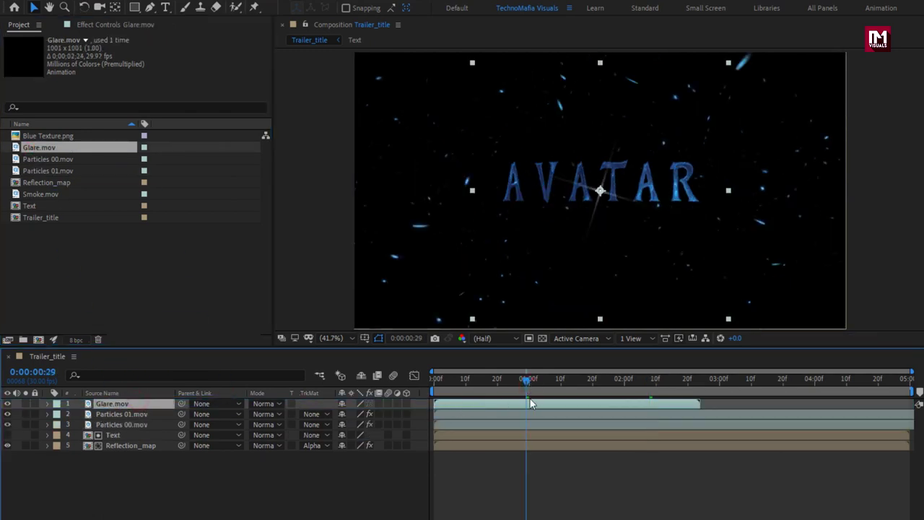
pyautogui.moveTo(514, 403); pyautogui.dragTo(680, 384)
pyautogui.click(675, 381)
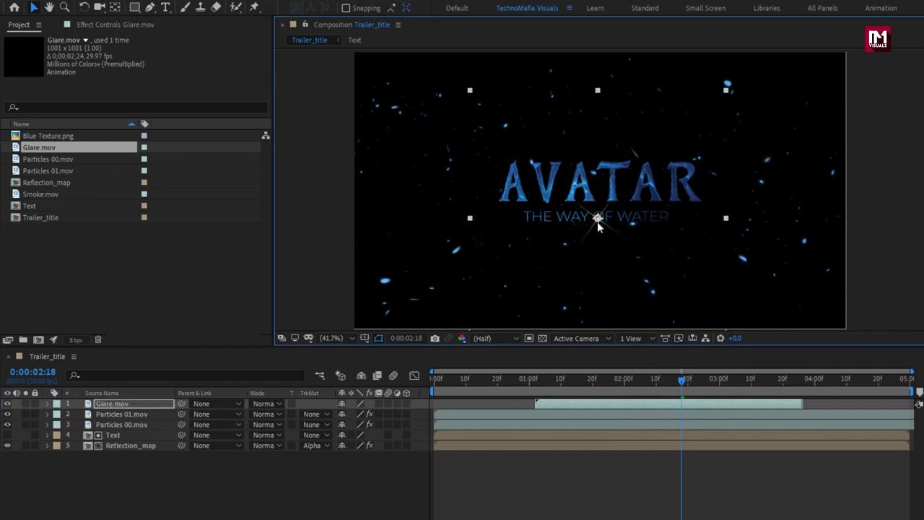
# - Position the glare's center on the lower edge of the O in the subtitle's "OF"
pyautogui.press('/')
pyautogui.press('.')
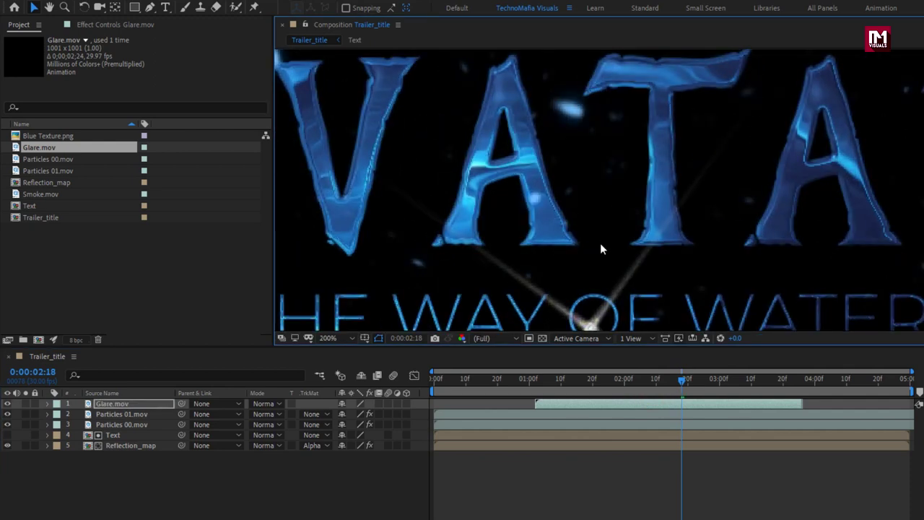
pyautogui.moveTo(599, 242); pyautogui.dragTo(600, 148)
pyautogui.press('v')
pyautogui.click(589, 227)
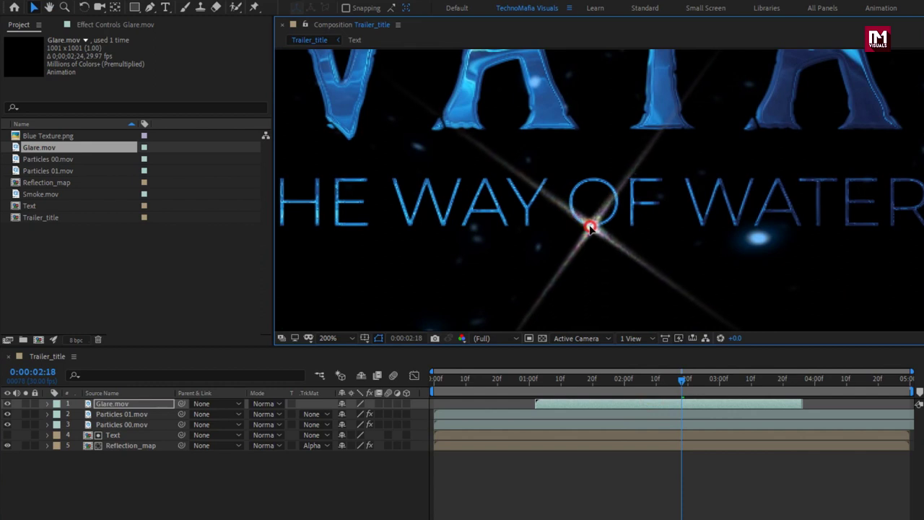
pyautogui.click(337, 338)
pyautogui.click(346, 363)
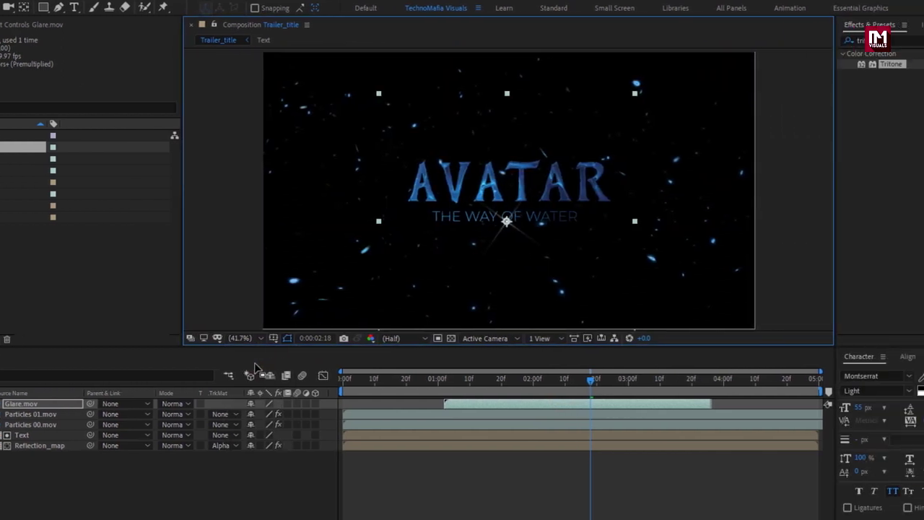
# - Apply the Tritone effect to Glare.mov and set its Midtones to blue 109DFF
pyautogui.doubleClick(803, 64)
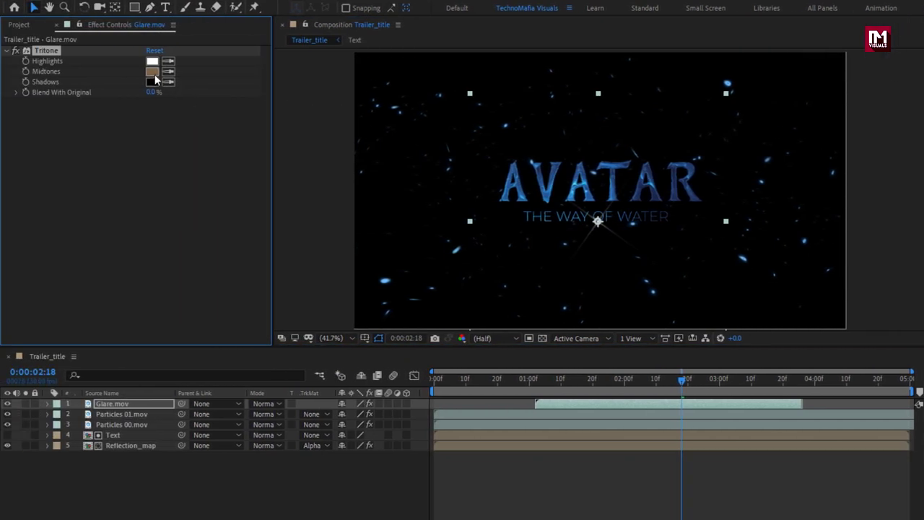
pyautogui.click(153, 73)
pyautogui.moveTo(196, 276); pyautogui.dragTo(203, 247)
pyautogui.moveTo(174, 192); pyautogui.dragTo(176, 169)
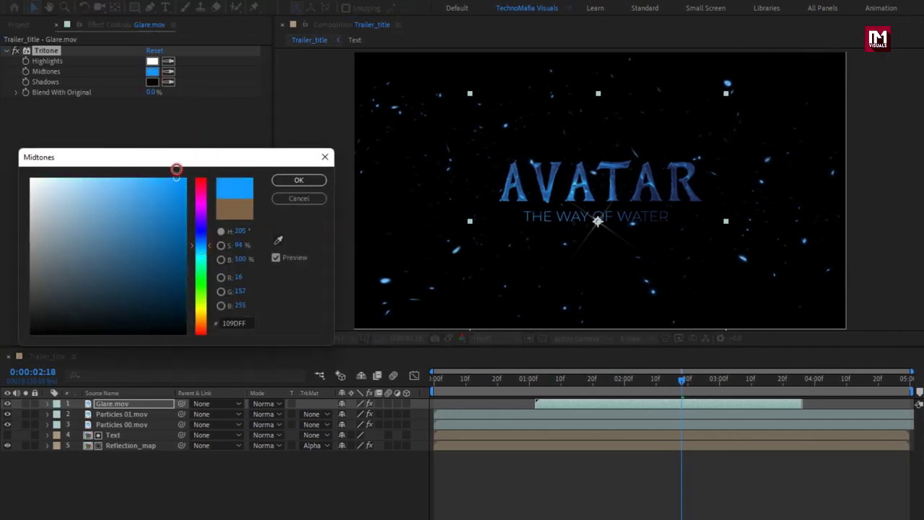
pyautogui.click(298, 179)
# - Duplicate Glare.mov and center the copy on the top of the middle A in AVATAR
pyautogui.hotkey('ctrl', 'd')
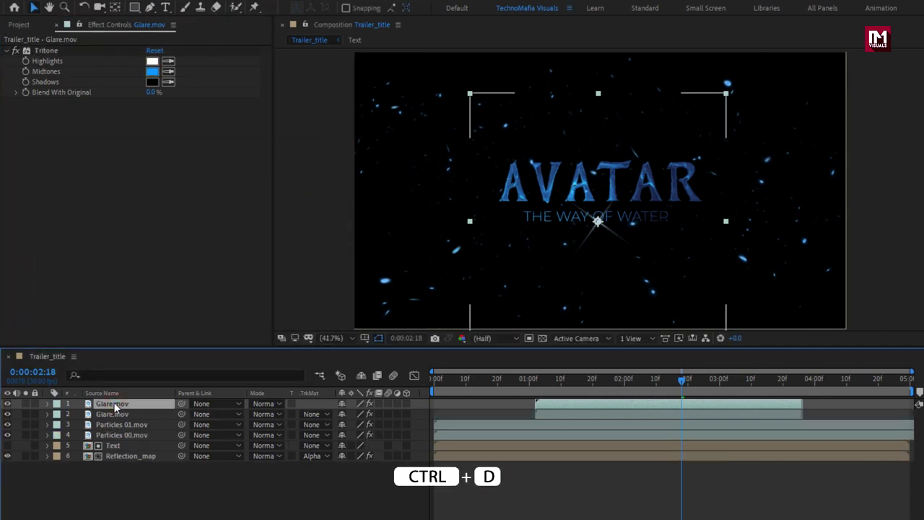
pyautogui.moveTo(600, 227); pyautogui.dragTo(580, 171)
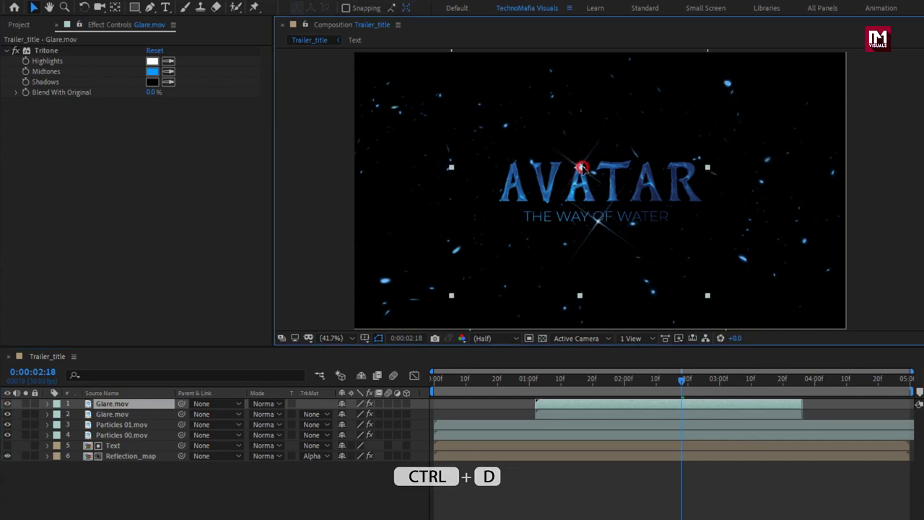
# - Scale the duplicated glare to 70% and shift it in time to start about 11 frames into the composition
pyautogui.click(115, 402)
pyautogui.press('s')
pyautogui.moveTo(373, 417); pyautogui.dragTo(347, 417)
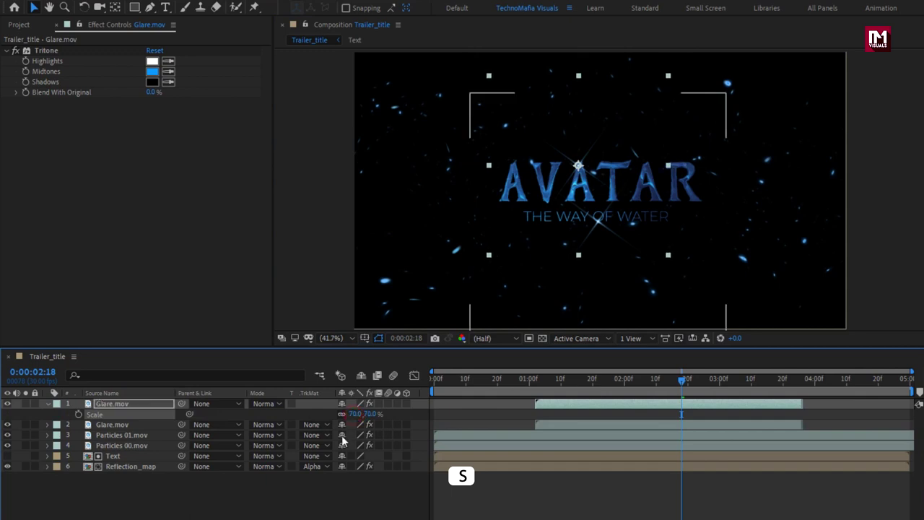
pyautogui.click(49, 409)
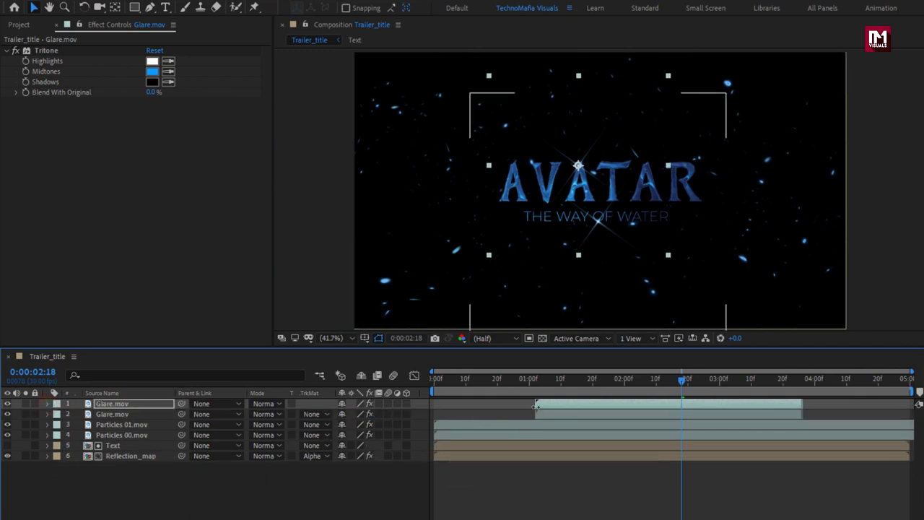
pyautogui.moveTo(547, 404); pyautogui.dragTo(483, 405)
pyautogui.moveTo(536, 383); pyautogui.dragTo(811, 389)
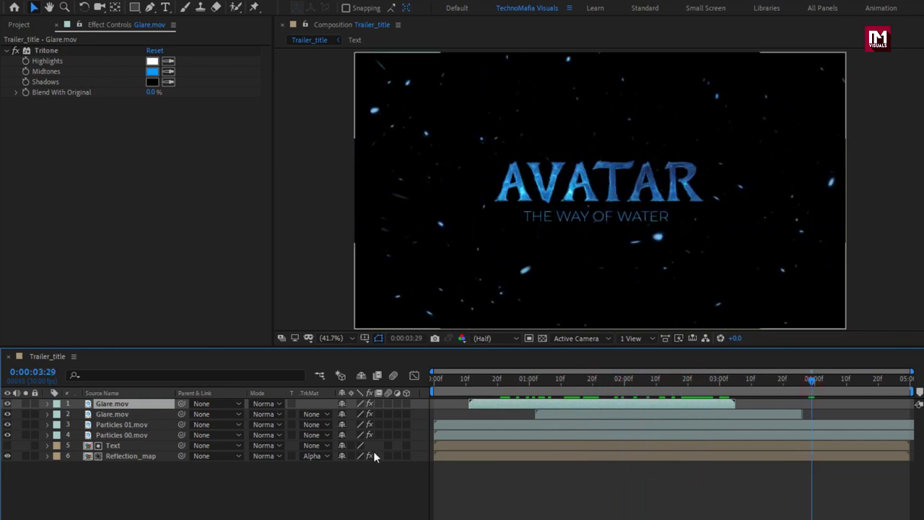
# - Make all the layers 3D and add a two-node camera with the 50mm preset
pyautogui.click(406, 456)
pyautogui.moveTo(407, 444); pyautogui.dragTo(407, 409)
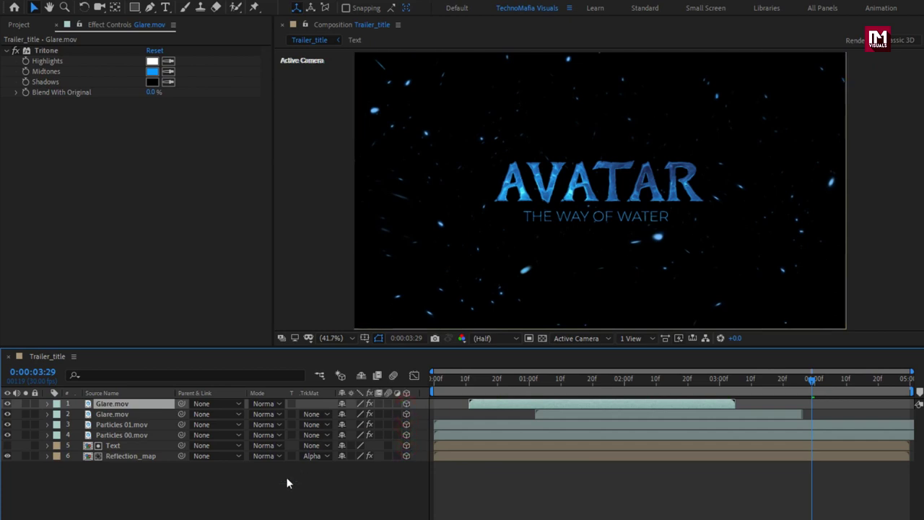
pyautogui.rightClick(263, 490)
pyautogui.moveTo(375, 356)
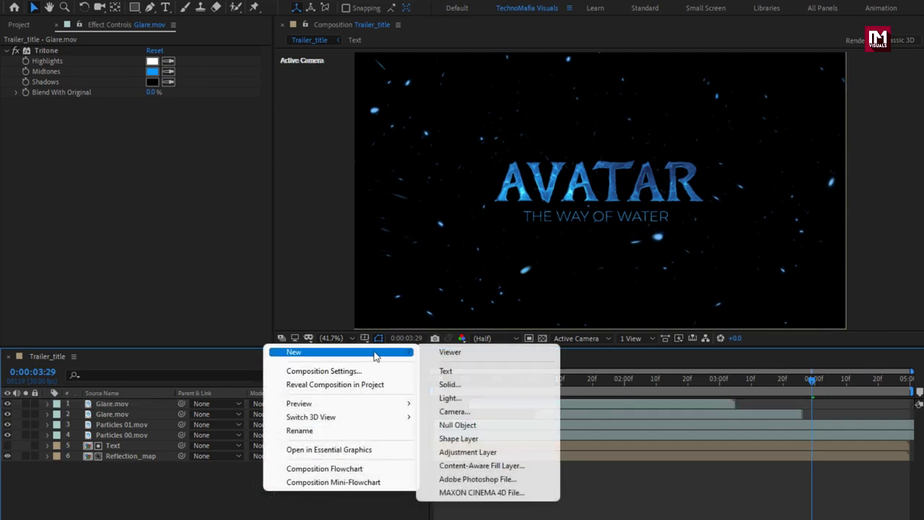
pyautogui.click(466, 412)
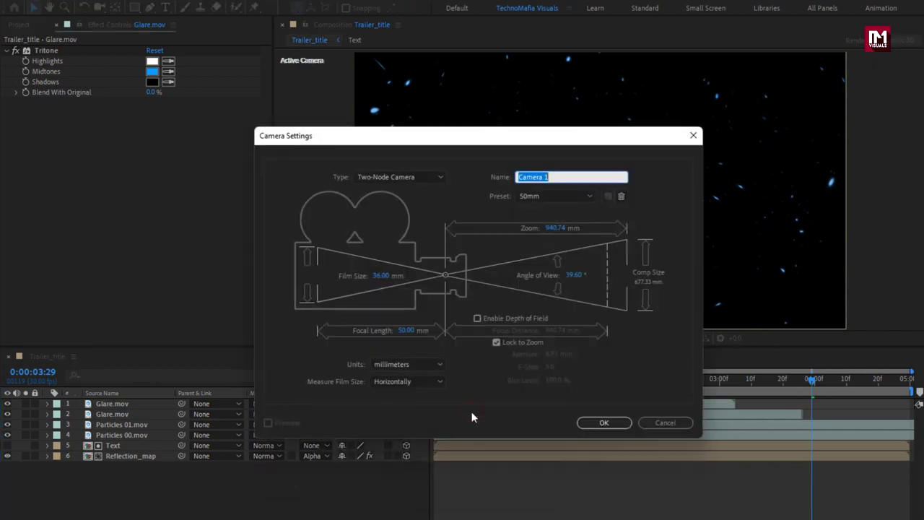
pyautogui.click(599, 422)
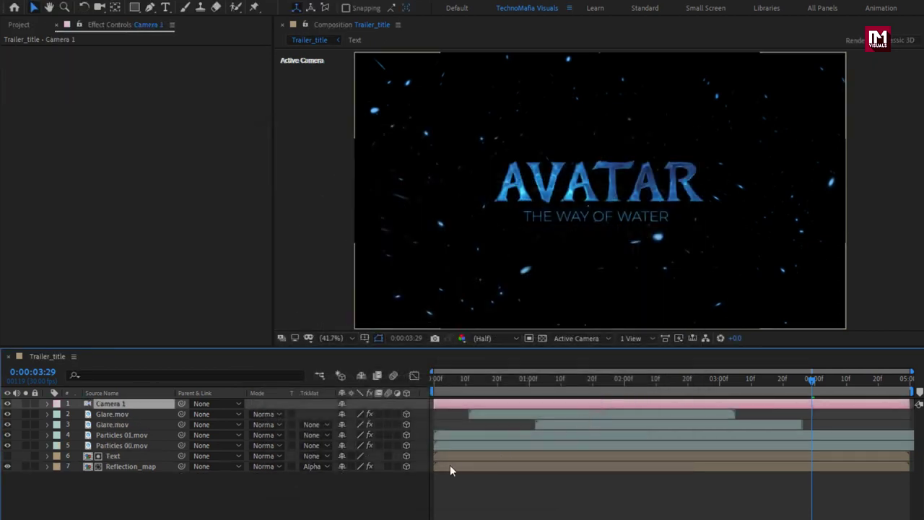
# - Add a null object, make it 3D, and parent Camera 1 to it
pyautogui.rightClick(314, 496)
pyautogui.moveTo(365, 348)
pyautogui.click(500, 418)
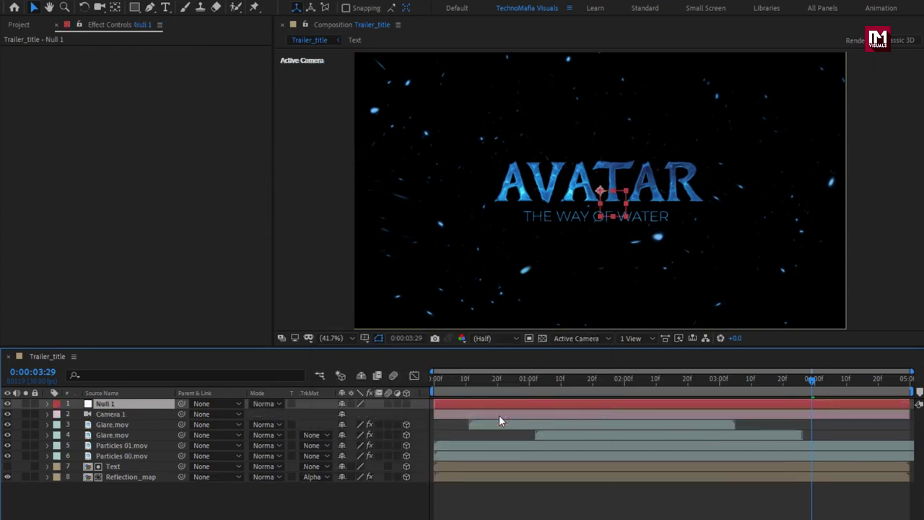
pyautogui.click(406, 404)
pyautogui.click(112, 415)
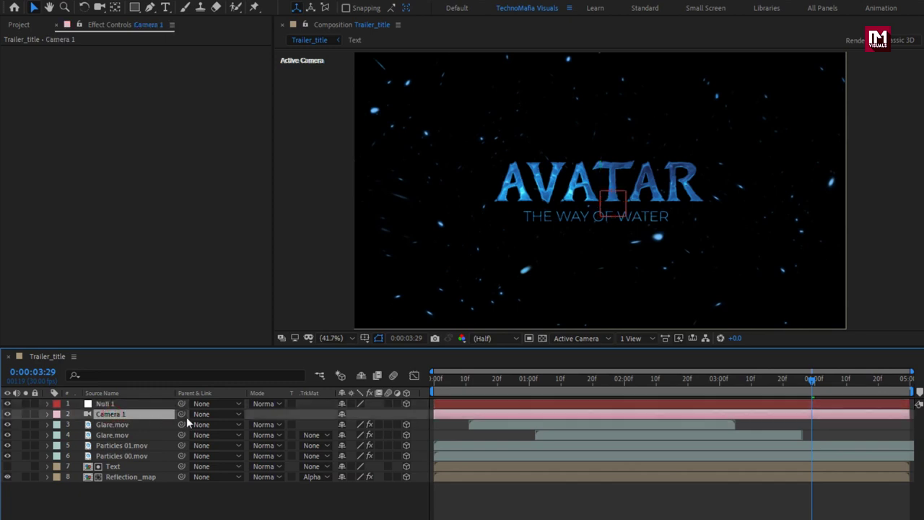
pyautogui.click(206, 414)
pyautogui.click(268, 449)
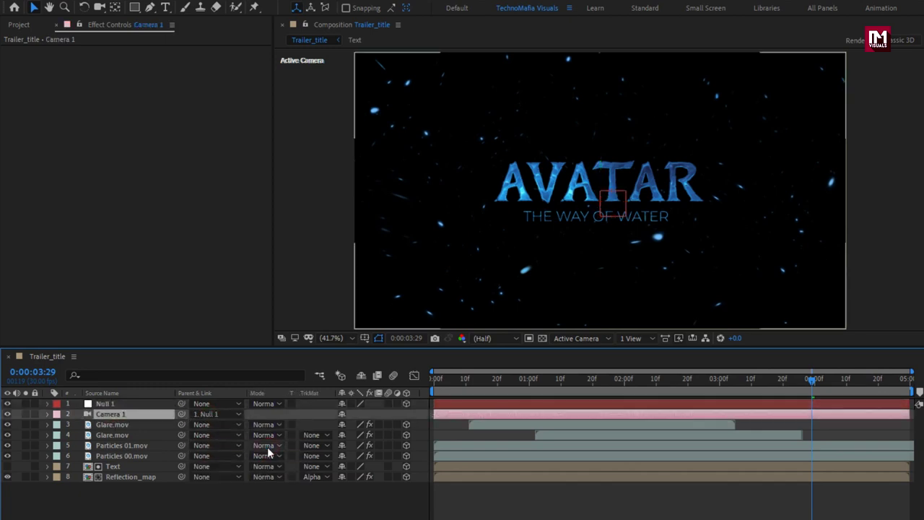
# - Keyframe Null 1's Position at 0:00:03:00, then set its Z position to 2643 at the start of the composition
pyautogui.click(126, 405)
pyautogui.press('p')
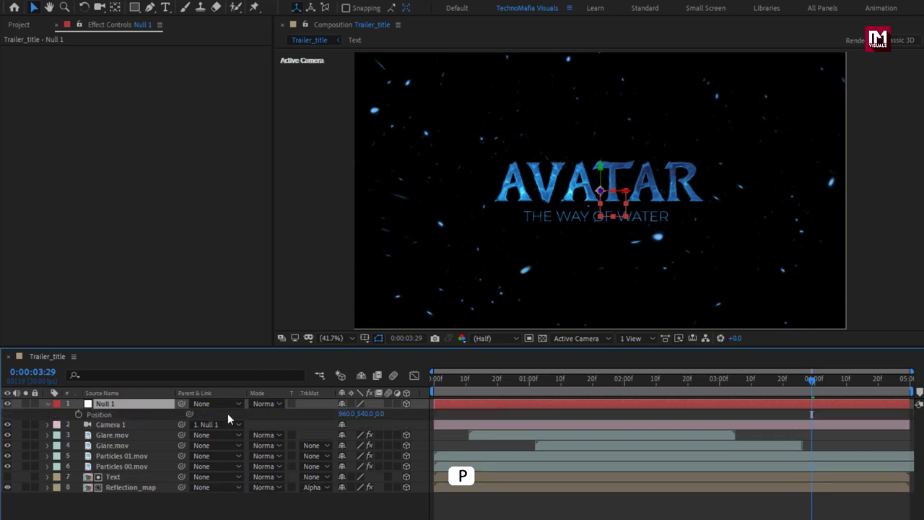
pyautogui.click(719, 388)
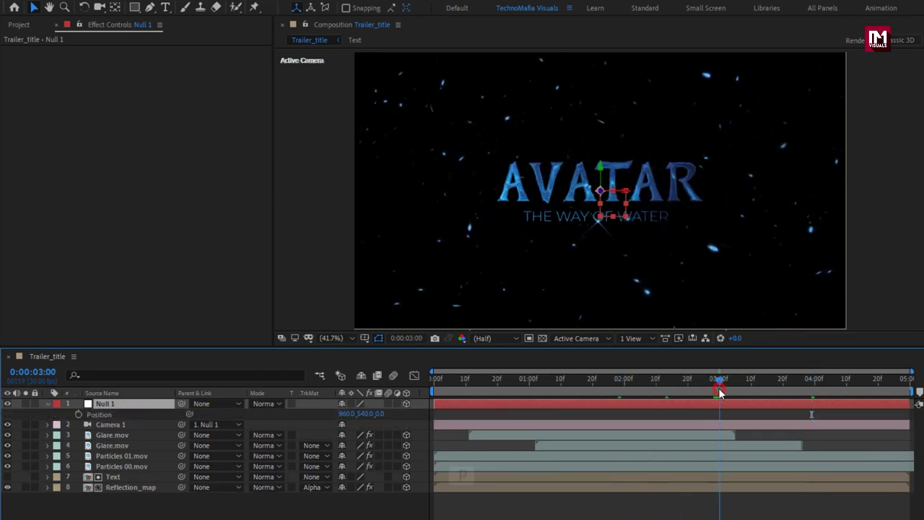
pyautogui.click(79, 416)
pyautogui.moveTo(434, 386); pyautogui.dragTo(760, 415)
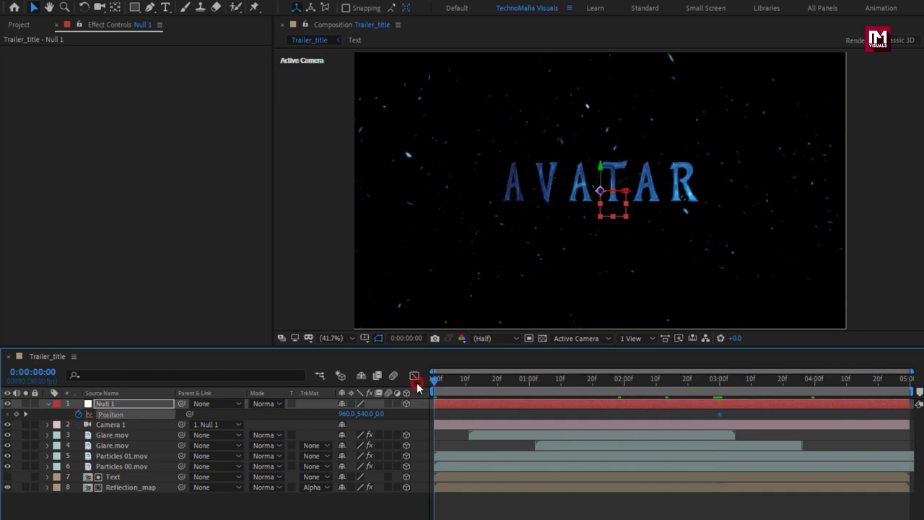
pyautogui.moveTo(409, 412); pyautogui.dragTo(742, 417)
pyautogui.moveTo(387, 414); pyautogui.dragTo(416, 415)
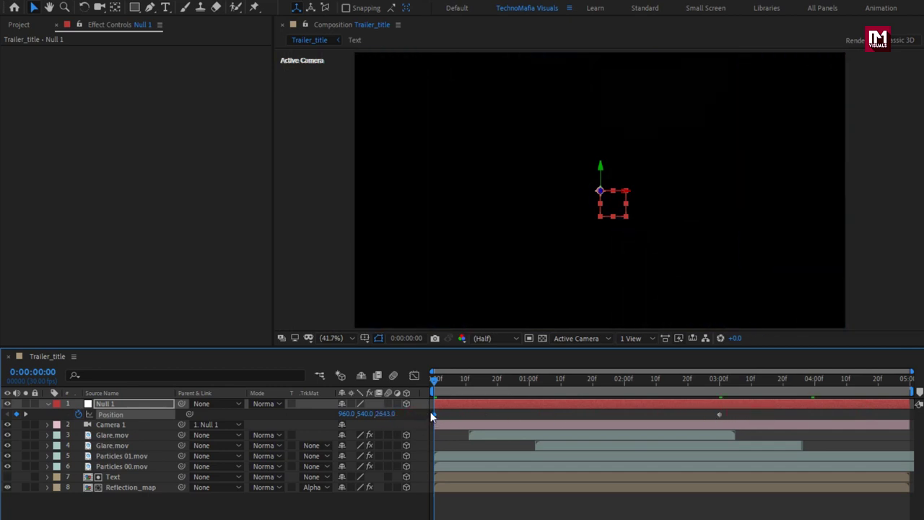
pyautogui.moveTo(444, 378); pyautogui.dragTo(696, 380)
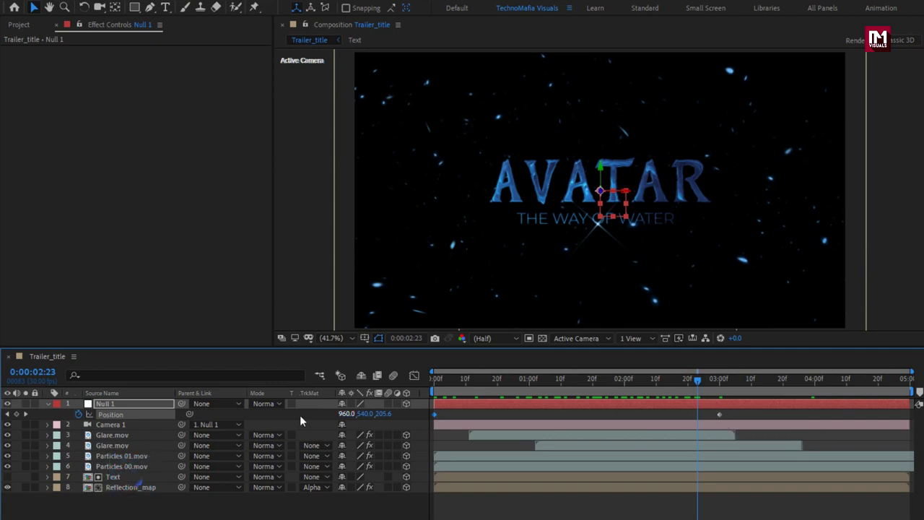
pyautogui.press('p')
# - Add a second null object, make it 3D, and parent Null 1 to it
pyautogui.click(159, 506)
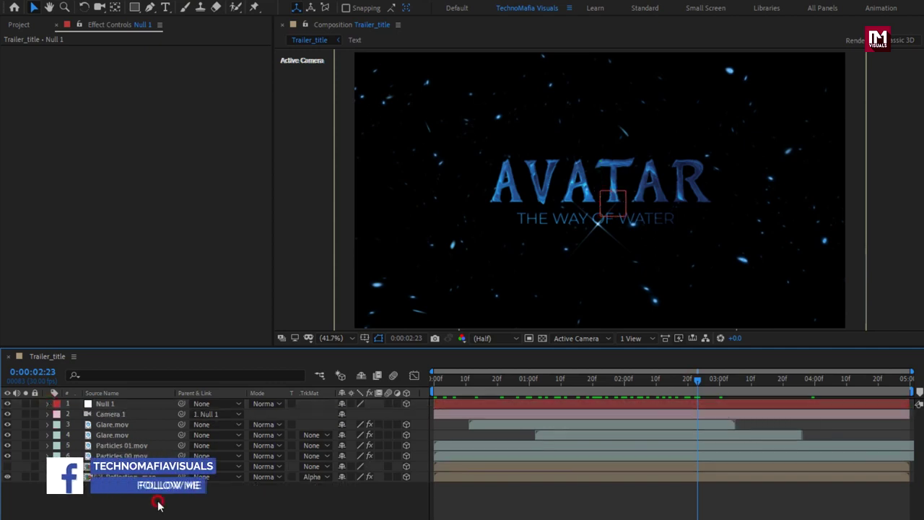
pyautogui.rightClick(159, 505)
pyautogui.moveTo(188, 366)
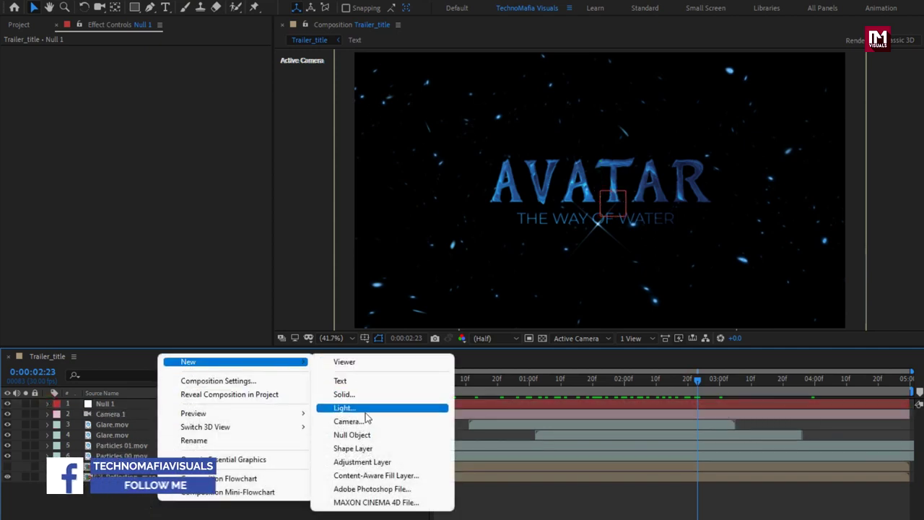
pyautogui.click(363, 435)
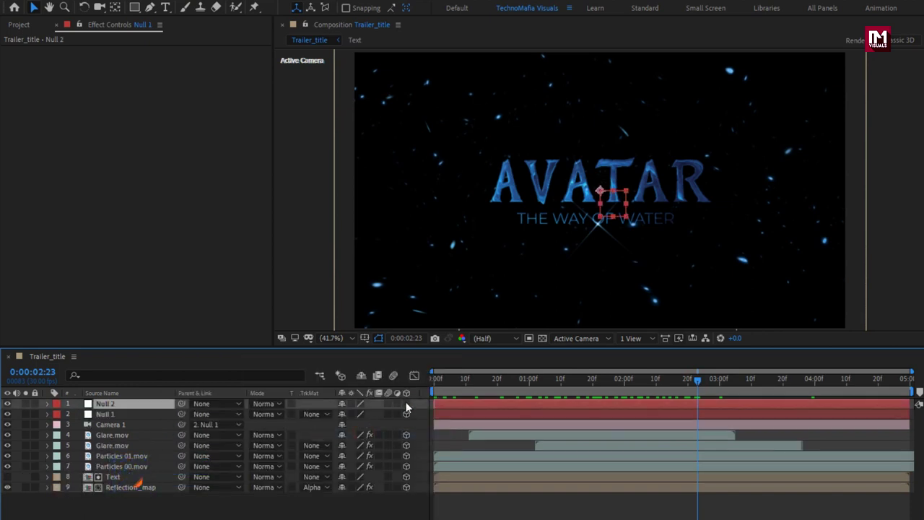
pyautogui.click(114, 412)
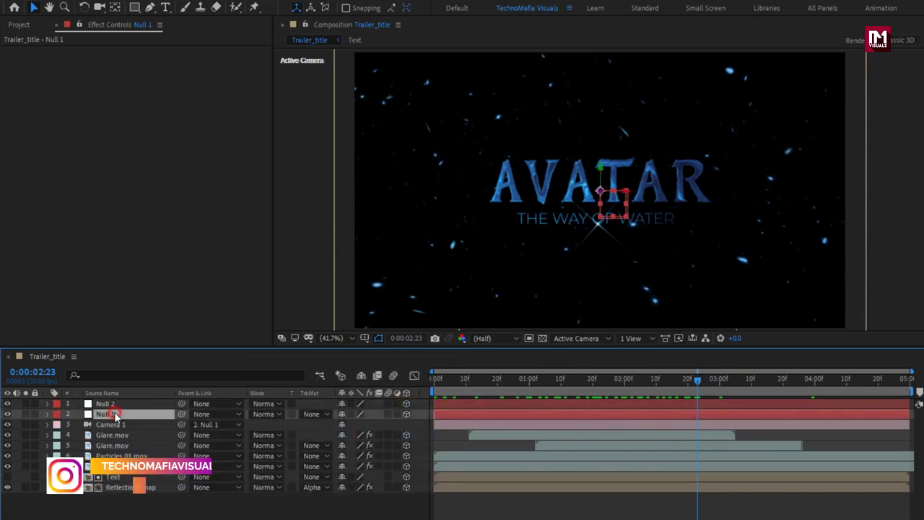
pyautogui.click(206, 414)
pyautogui.click(234, 447)
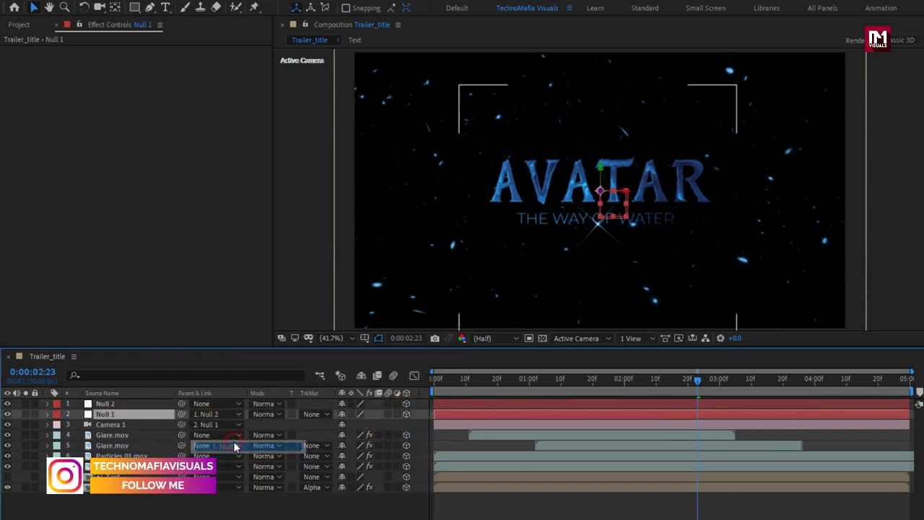
# - Keyframe Null 2's Z position at 140 on the last frame and at 342 around the one-second mark
pyautogui.click(128, 407)
pyautogui.press('p')
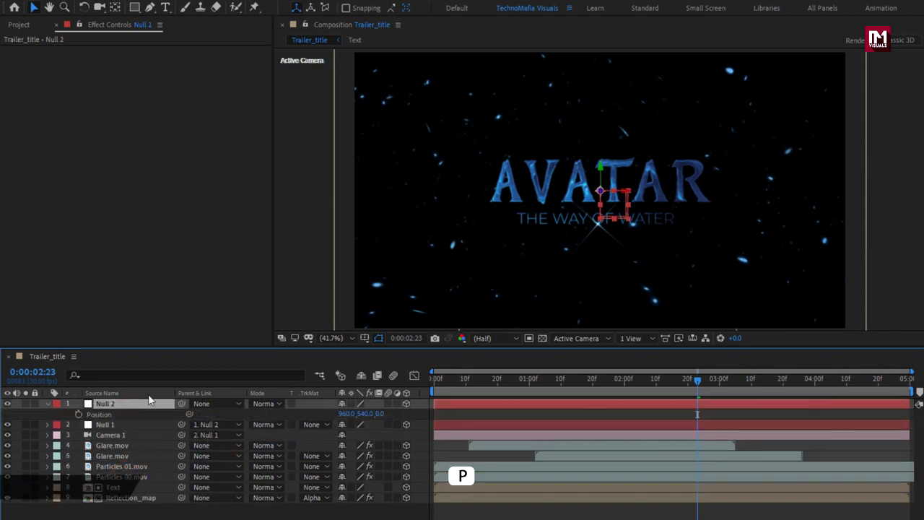
pyautogui.moveTo(814, 379); pyautogui.dragTo(912, 381)
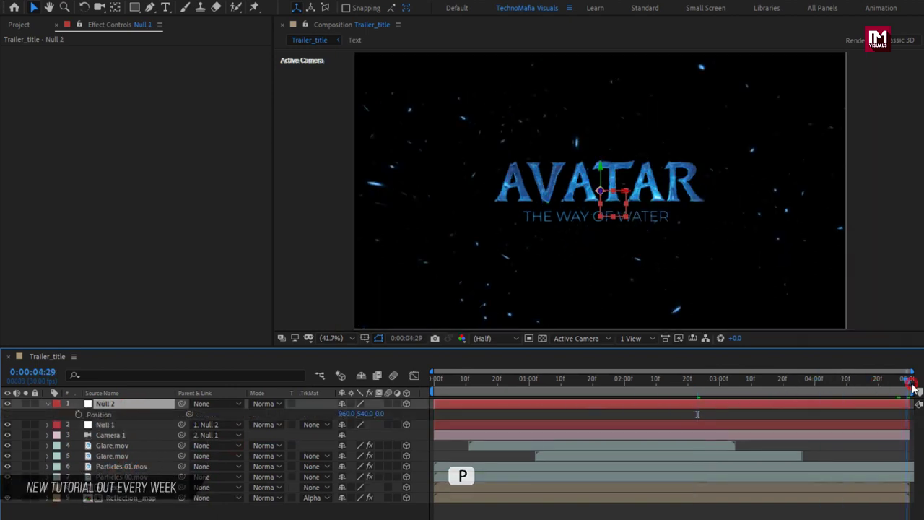
pyautogui.click(77, 416)
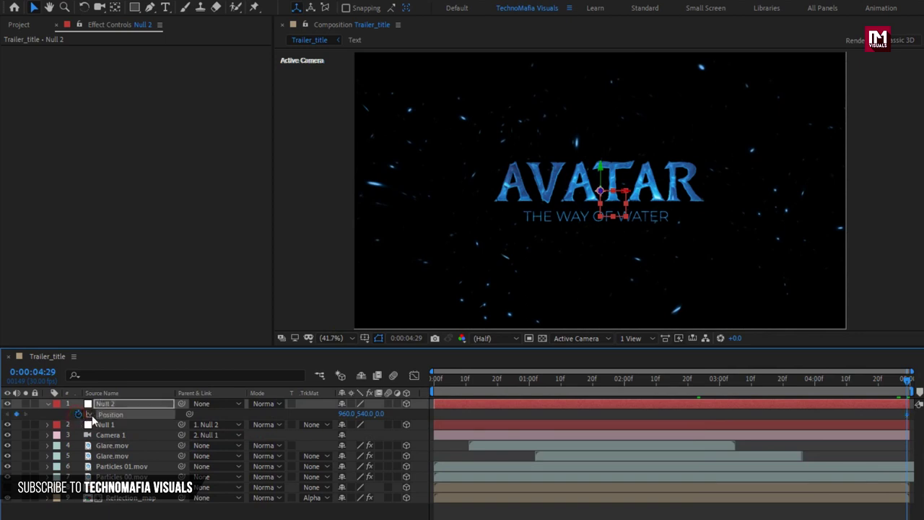
pyautogui.moveTo(378, 414); pyautogui.dragTo(467, 414)
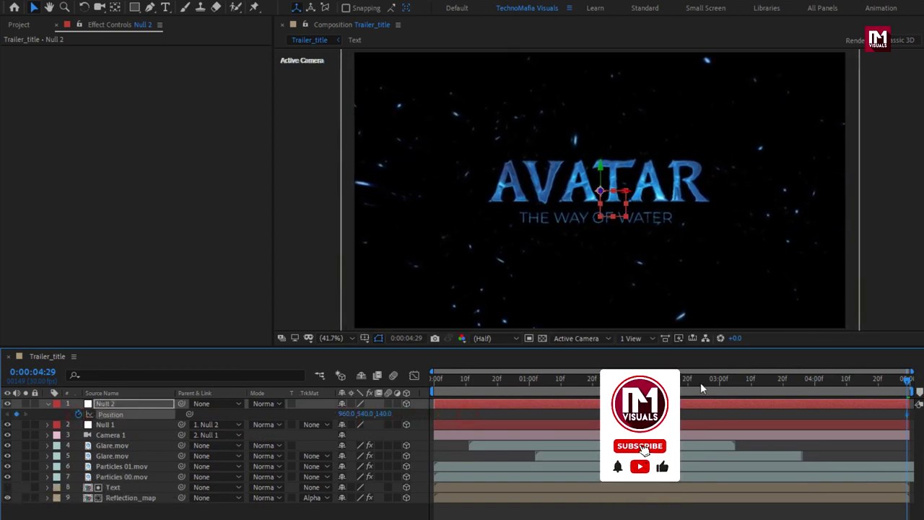
pyautogui.moveTo(653, 380); pyautogui.dragTo(532, 388)
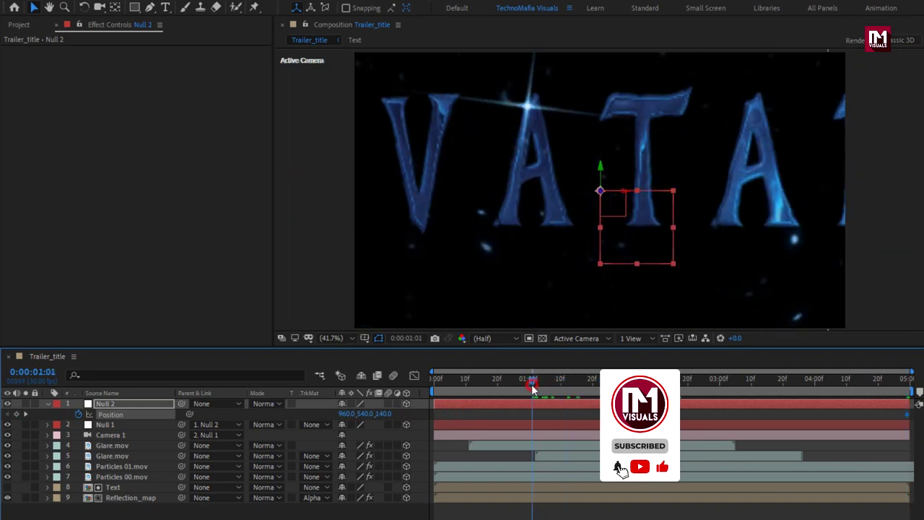
pyautogui.moveTo(381, 414); pyautogui.dragTo(501, 415)
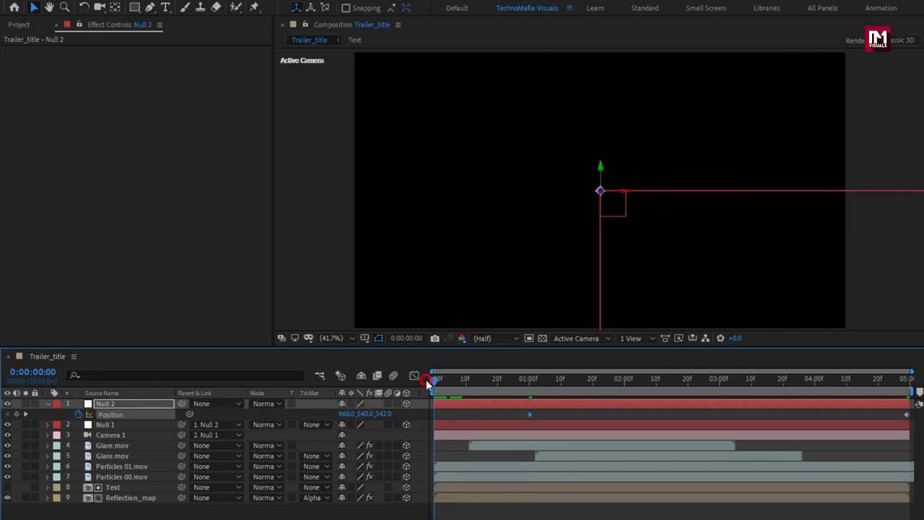
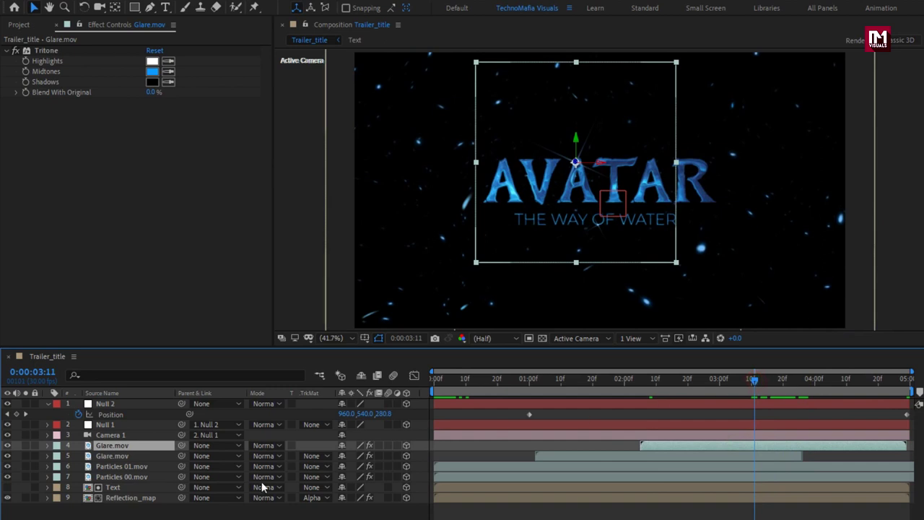
# - Pre-compose all the layers of Trailer_title into a new composition named Glossy_text
pyautogui.click(194, 516)
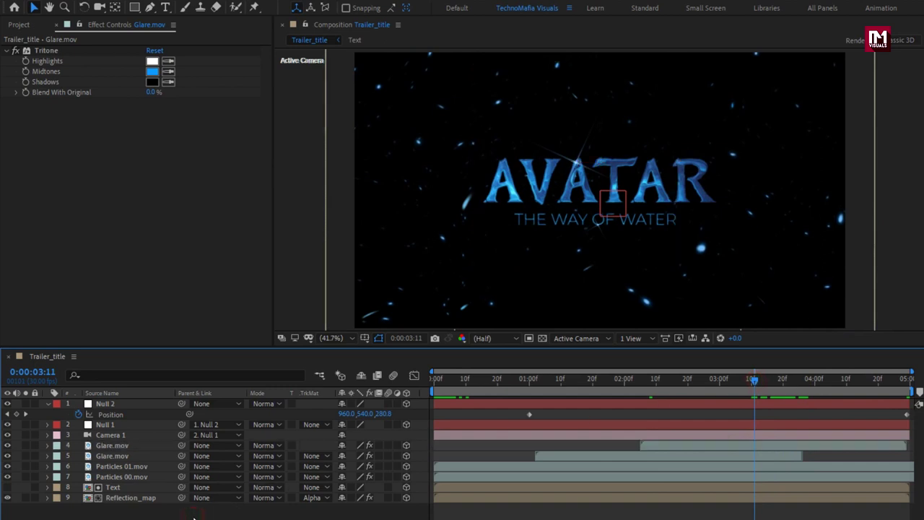
pyautogui.click(49, 405)
pyautogui.moveTo(150, 510); pyautogui.dragTo(133, 403)
pyautogui.rightClick(134, 403)
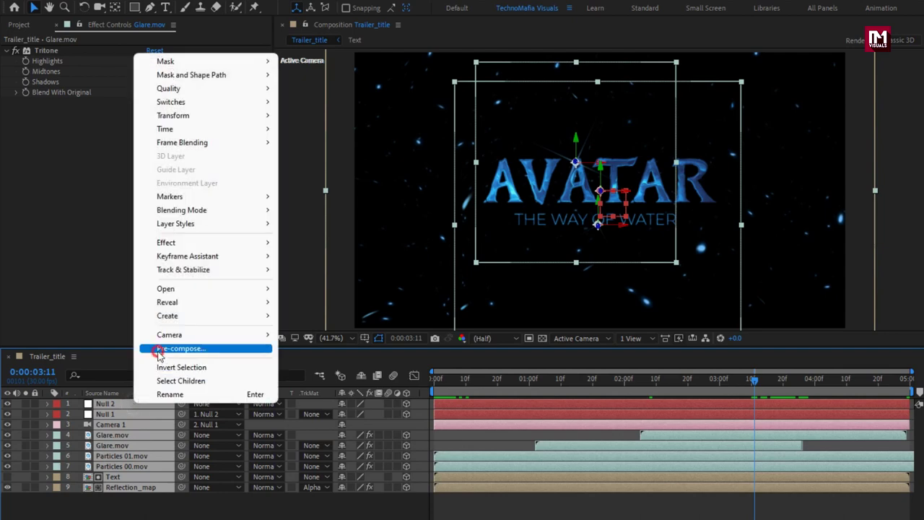
pyautogui.click(181, 348)
pyautogui.write('Glossy_text')
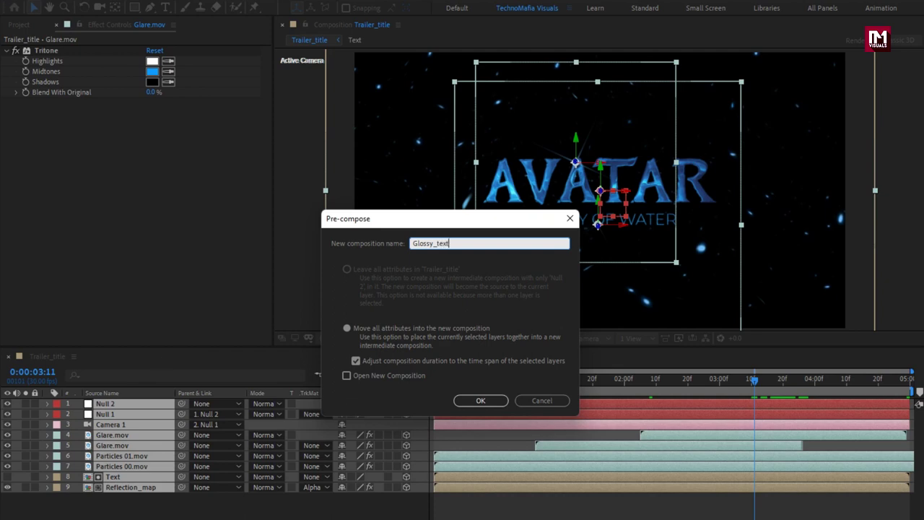
pyautogui.click(480, 400)
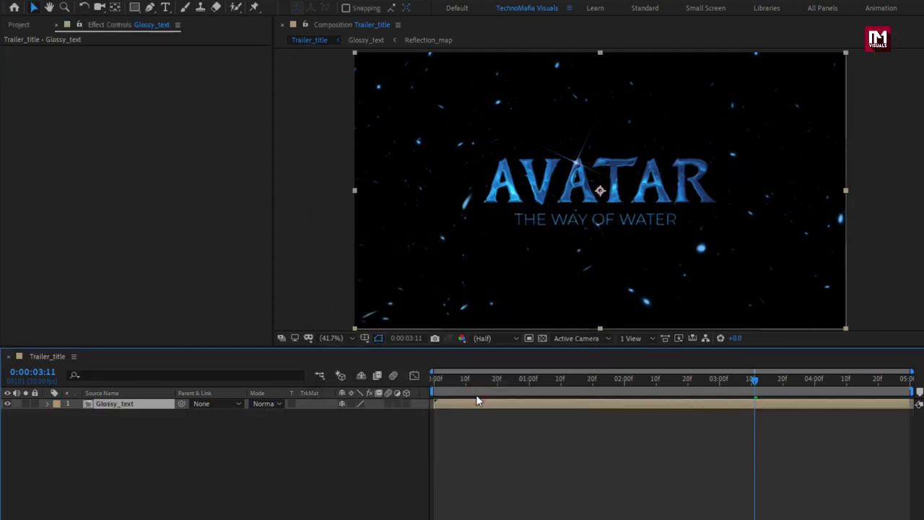
# - Create a 1920 × 1080 px solid named BG in Trailer_title and place it below Glossy_text
pyautogui.click(219, 440)
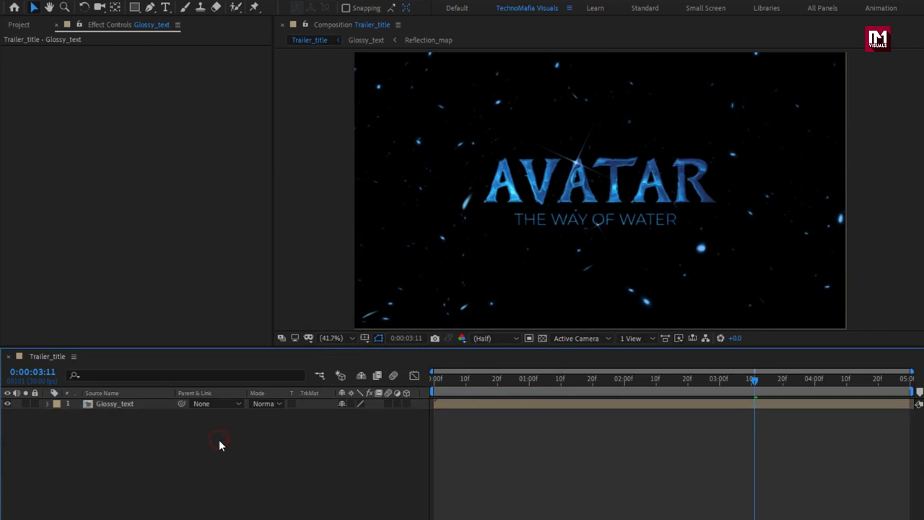
pyautogui.rightClick(219, 439)
pyautogui.moveTo(346, 449)
pyautogui.click(408, 482)
pyautogui.write('BG')
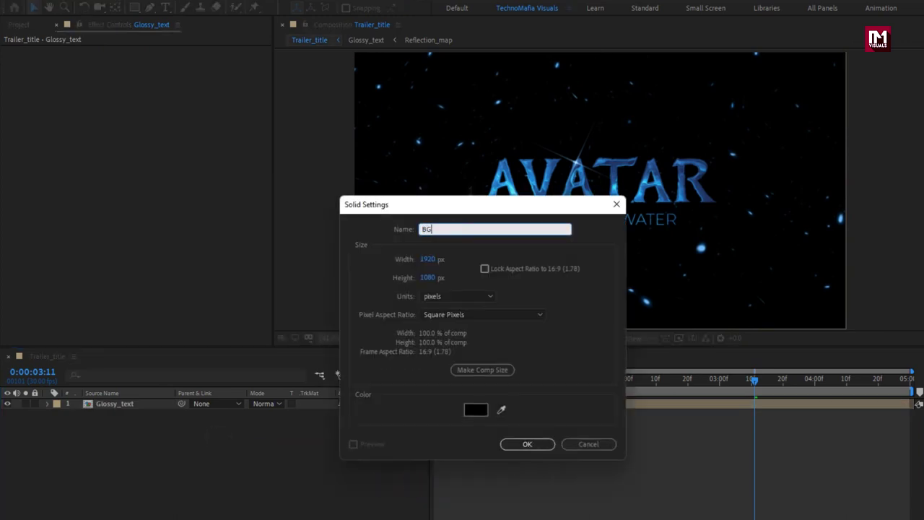
pyautogui.click(528, 445)
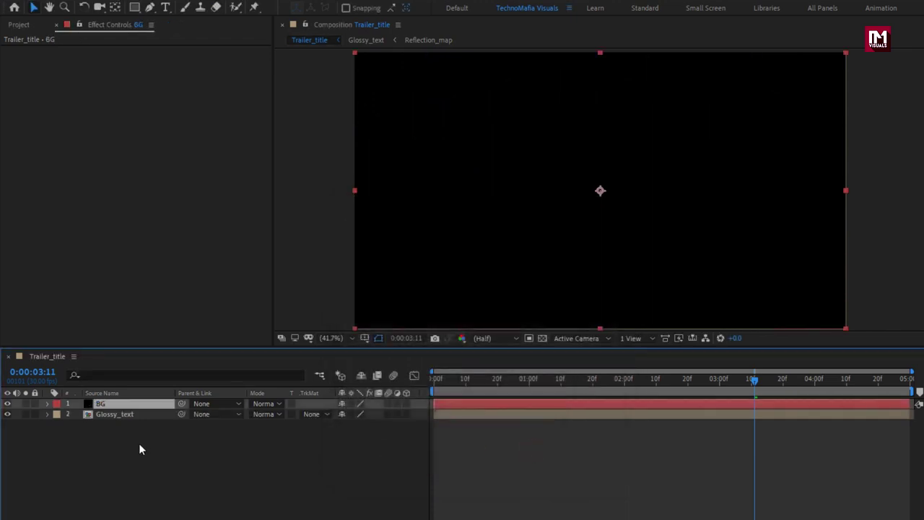
pyautogui.moveTo(119, 403); pyautogui.dragTo(125, 424)
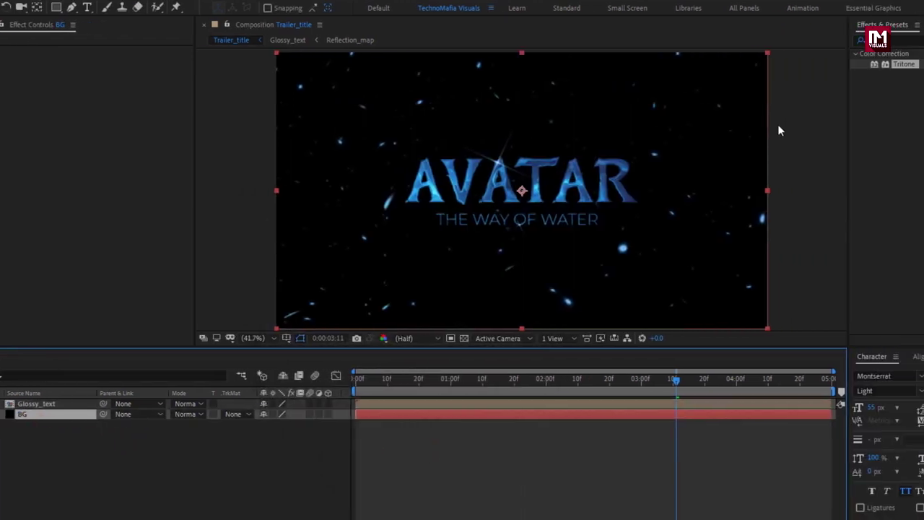
# - Apply the Gradient Ramp effect to the BG layer
pyautogui.click(839, 40)
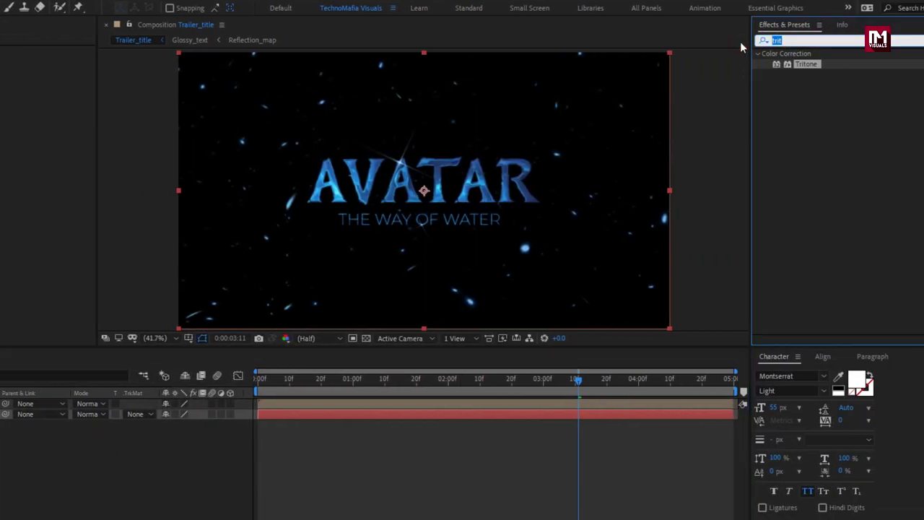
pyautogui.write('ramp')
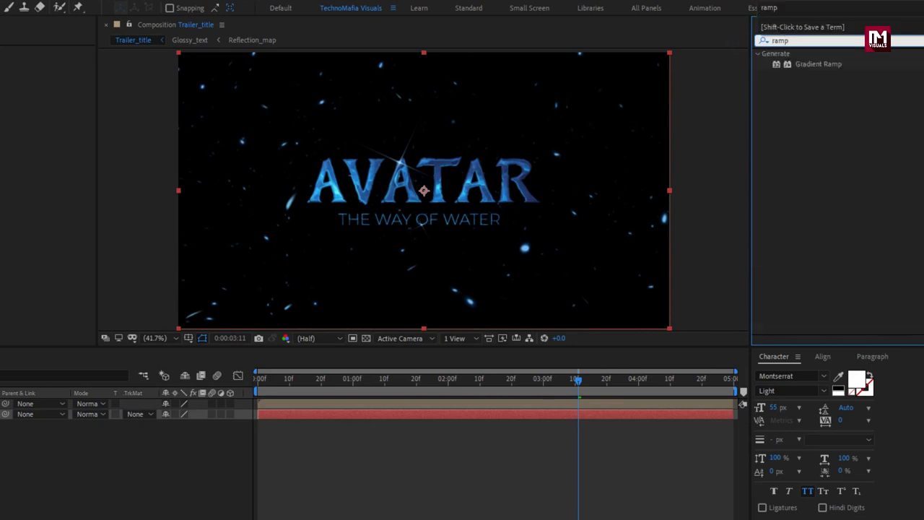
pyautogui.doubleClick(833, 64)
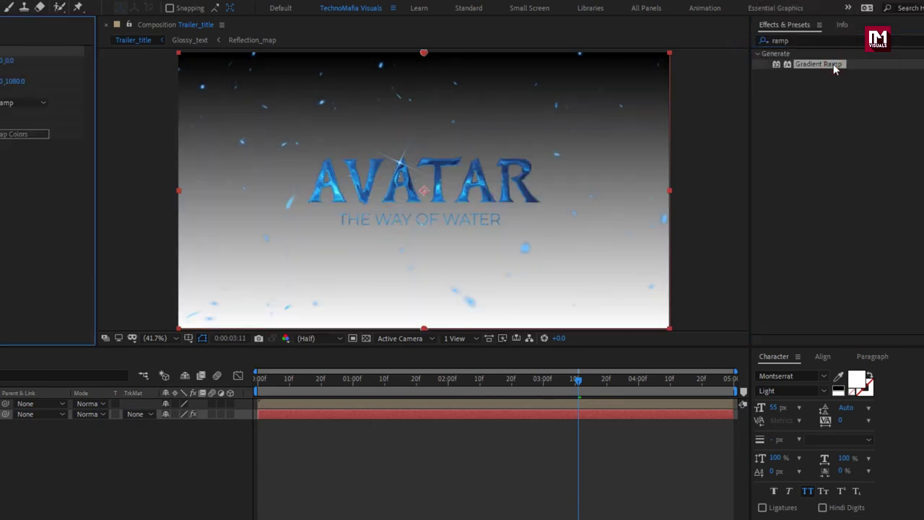
# - Set BG's ramp end colour to black (000000) and its start colour to dark grey (272626)
pyautogui.click(89, 92)
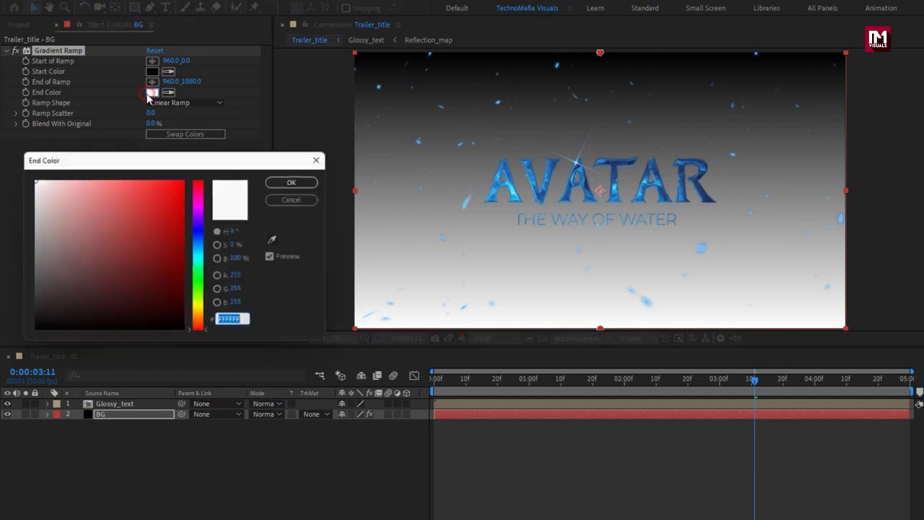
pyautogui.click(93, 334)
pyautogui.moveTo(155, 333); pyautogui.dragTo(140, 333)
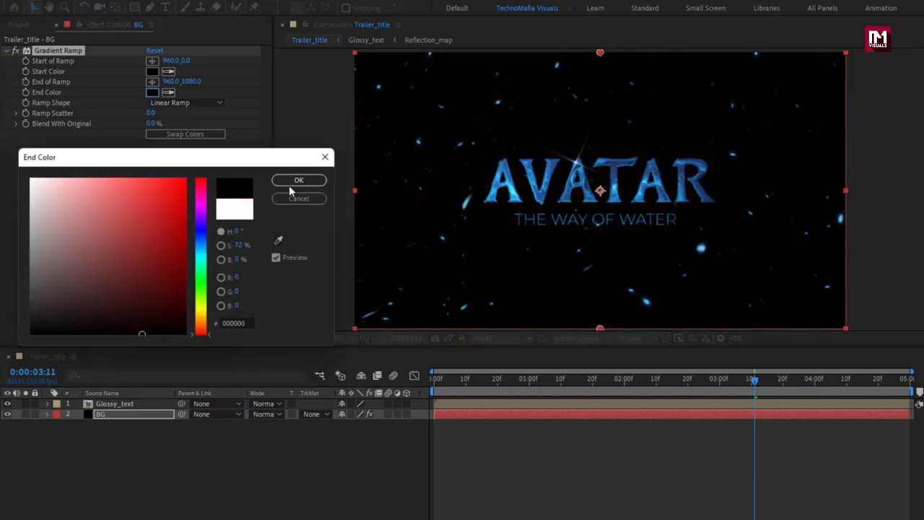
pyautogui.click(298, 180)
pyautogui.click(151, 71)
pyautogui.moveTo(43, 288)
pyautogui.mouseDown()
pyautogui.moveTo(36, 321)
pyautogui.moveTo(33, 311)
pyautogui.mouseUp()
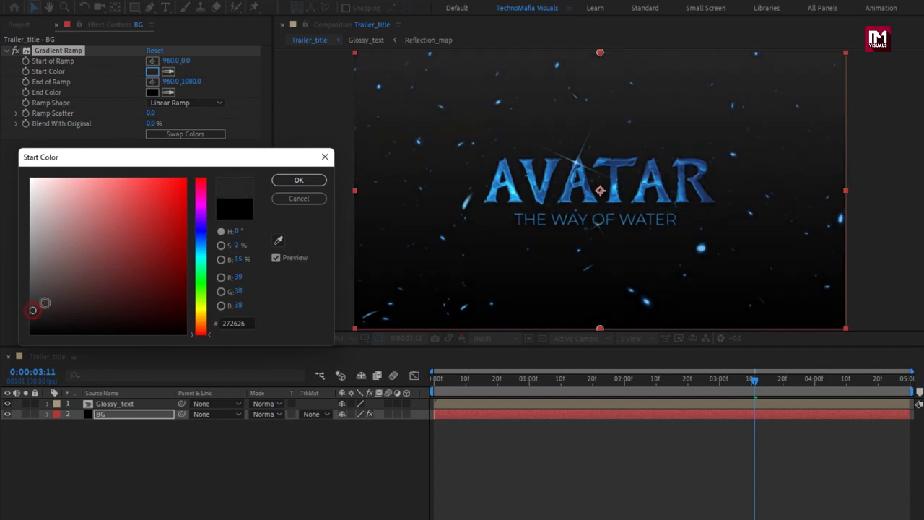
pyautogui.click(292, 182)
# - Move BG's End of Ramp to the frame's lower-right corner, about 1905.6, 1072.8, and set Ramp Scatter to 500
pyautogui.click(151, 82)
pyautogui.click(843, 328)
pyautogui.click(843, 329)
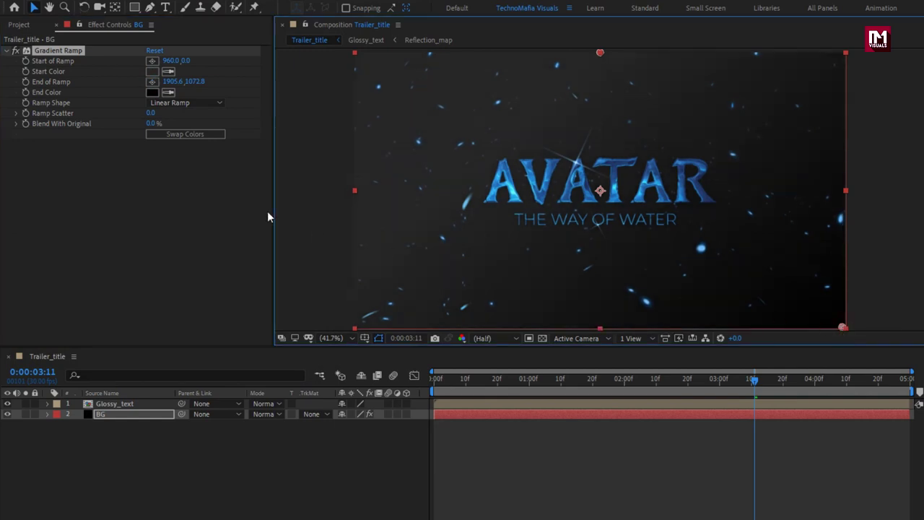
pyautogui.click(150, 114)
pyautogui.write('500')
pyautogui.press('Return')
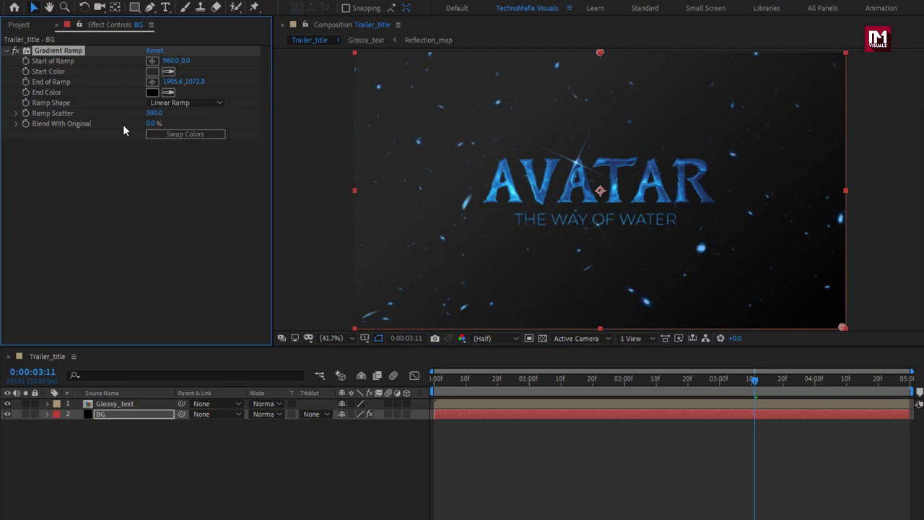
# - Add Smoke.mov as the top layer and keyframe its Scale at 100% at 0:00:01:00 and 500% on the first frame
pyautogui.click(31, 27)
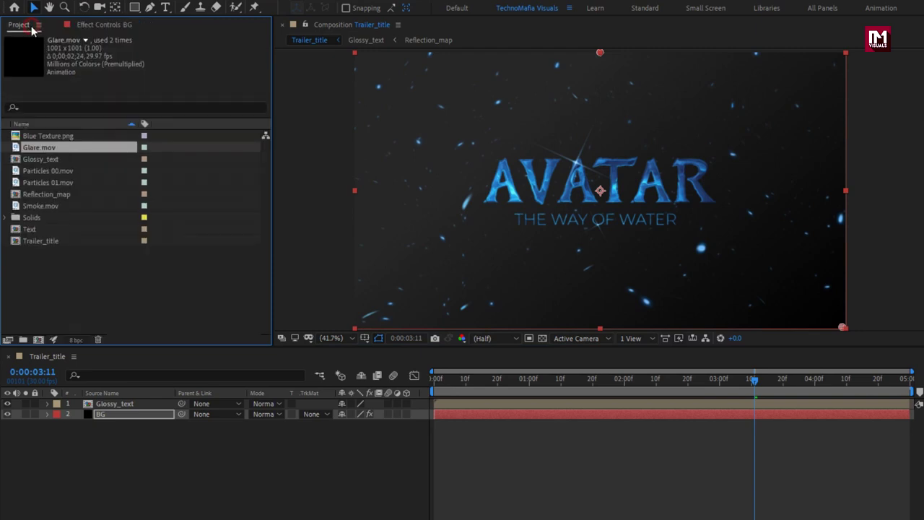
pyautogui.moveTo(45, 206); pyautogui.dragTo(125, 405)
pyautogui.press('s')
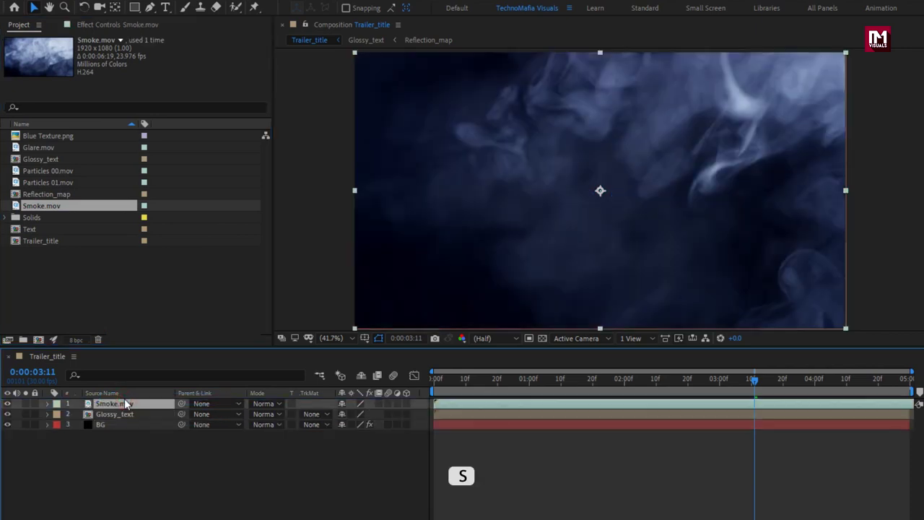
pyautogui.click(528, 392)
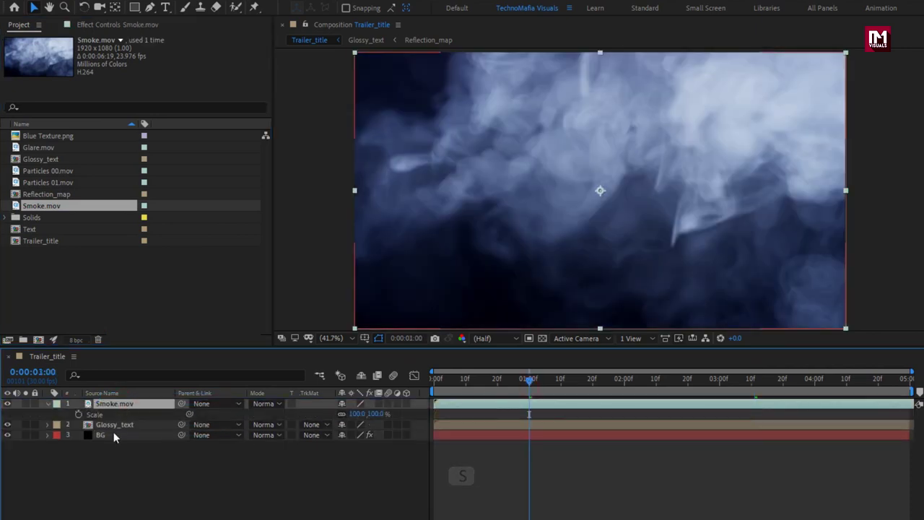
pyautogui.click(79, 414)
pyautogui.press('Home')
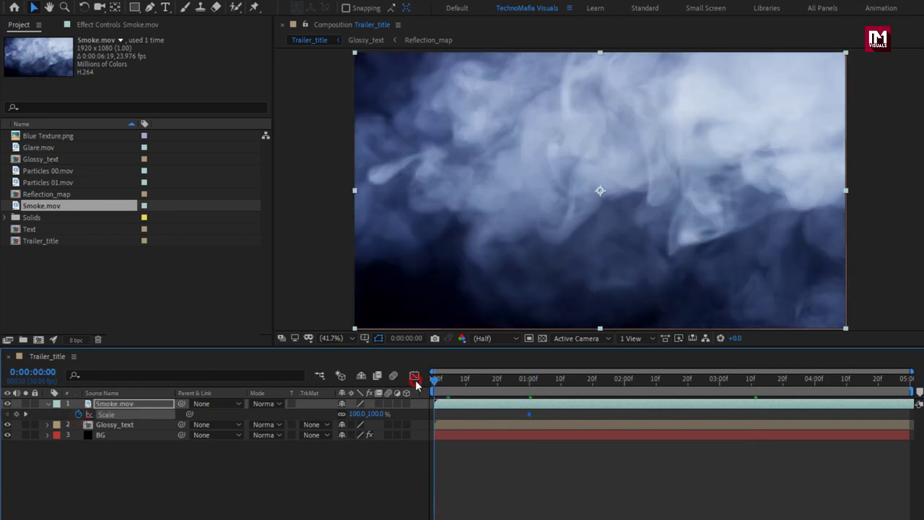
pyautogui.click(370, 413)
pyautogui.write('500')
pyautogui.press('Return')
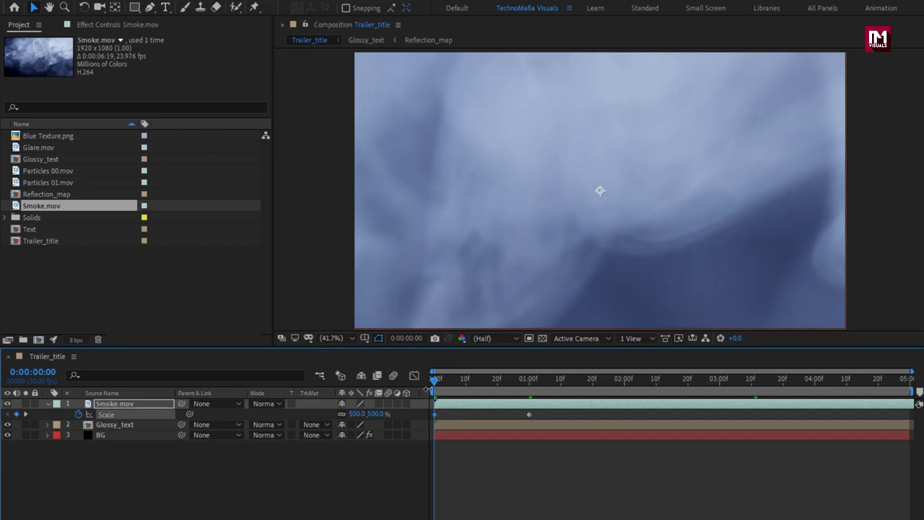
pyautogui.moveTo(435, 380); pyautogui.dragTo(532, 380)
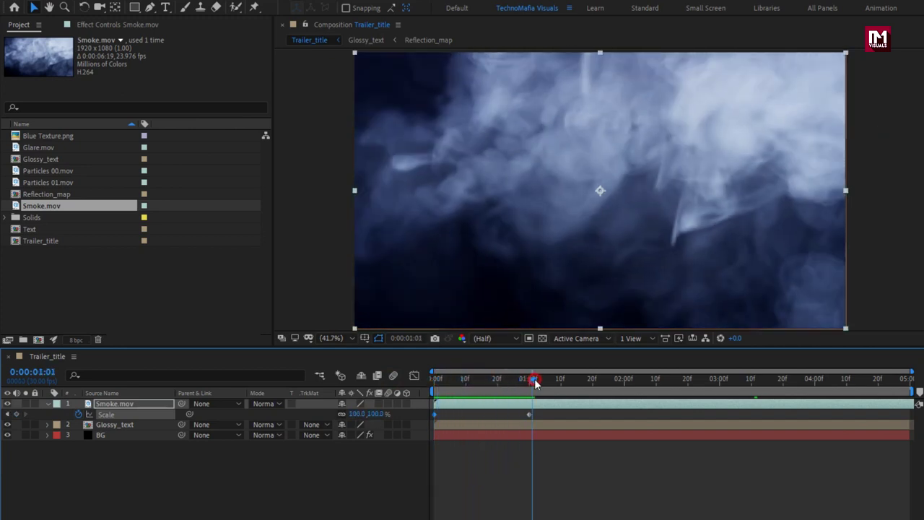
# - Keyframe Smoke.mov's Opacity at 0% at 0:00:02:00 and at a low starting value on the first frame
pyautogui.press('t')
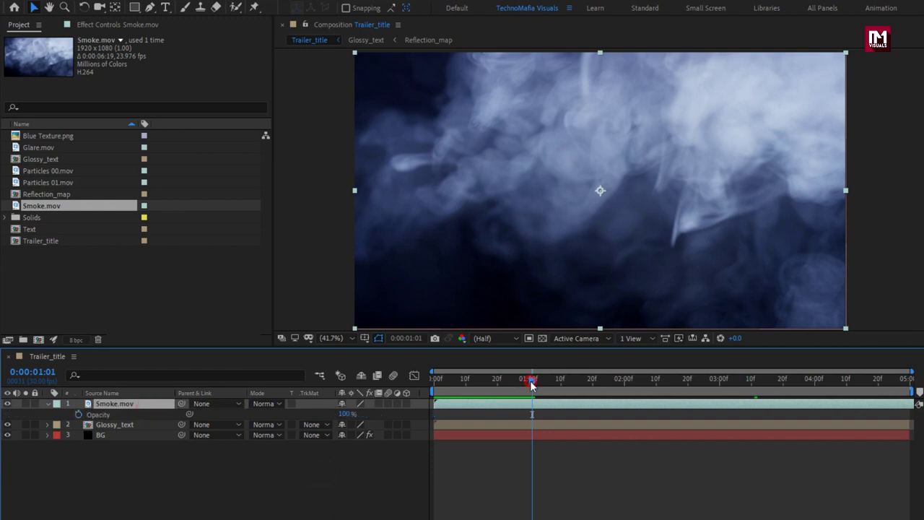
pyautogui.moveTo(532, 383); pyautogui.dragTo(625, 382)
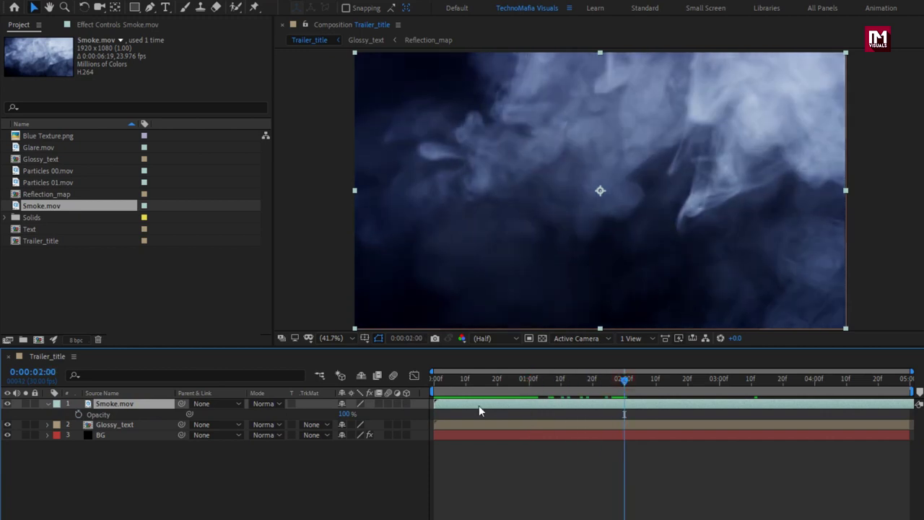
pyautogui.click(79, 414)
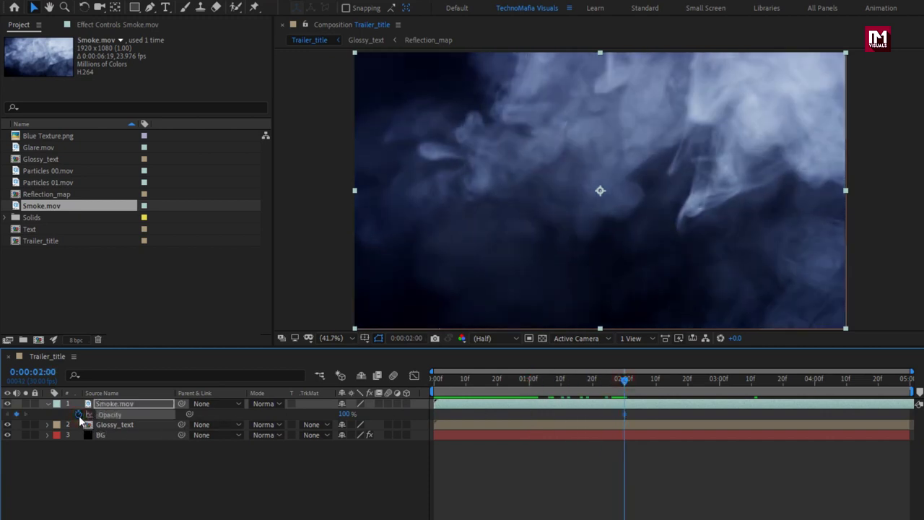
pyautogui.click(347, 414)
pyautogui.write('0')
pyautogui.press('Return')
pyautogui.moveTo(440, 380); pyautogui.dragTo(421, 386)
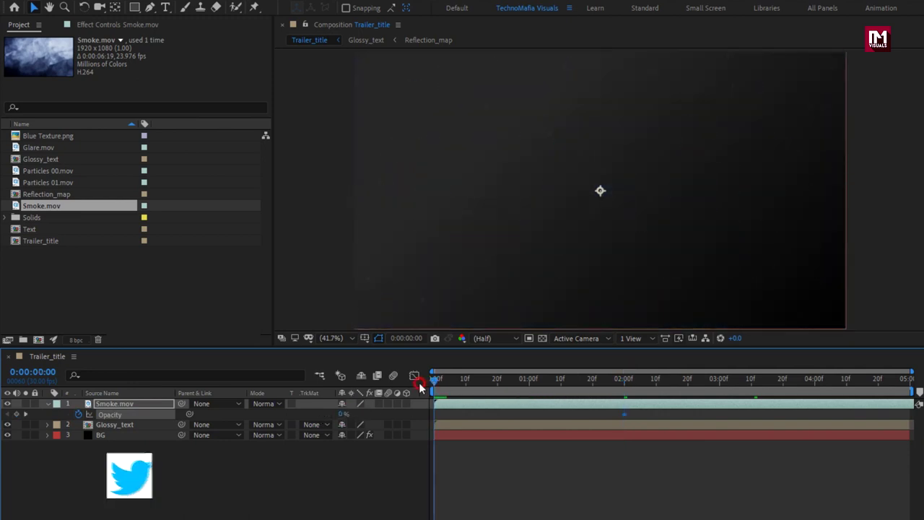
pyautogui.click(352, 414)
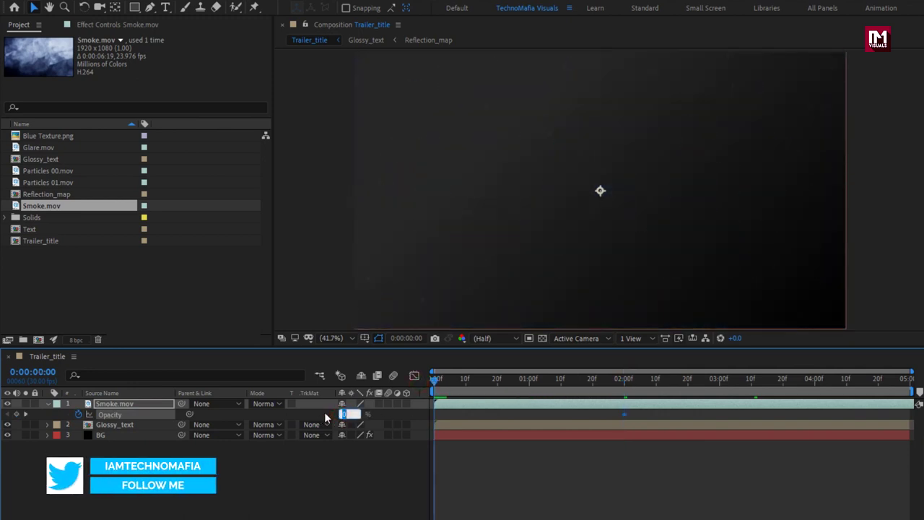
pyautogui.press('Return')
pyautogui.click(442, 381)
pyautogui.moveTo(442, 384); pyautogui.dragTo(523, 382)
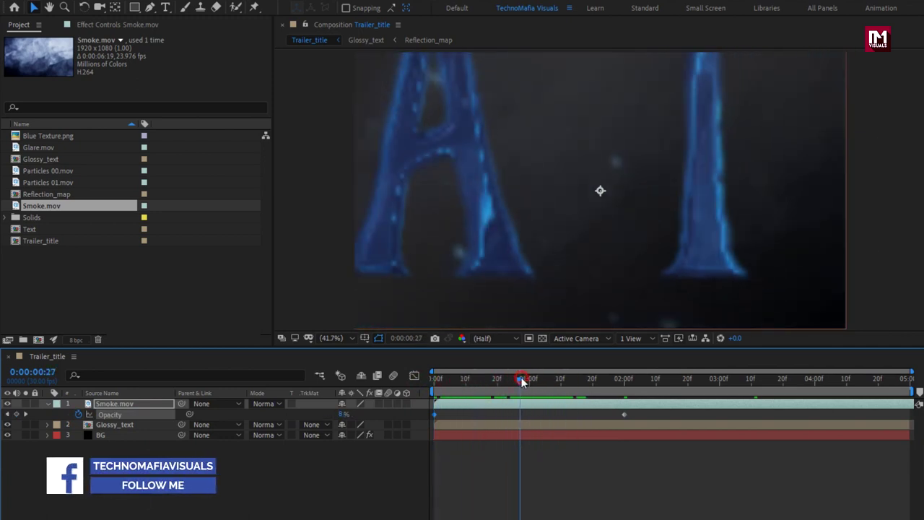
# - Set the Smoke.mov layer's blending mode to Screen
pyautogui.click(48, 404)
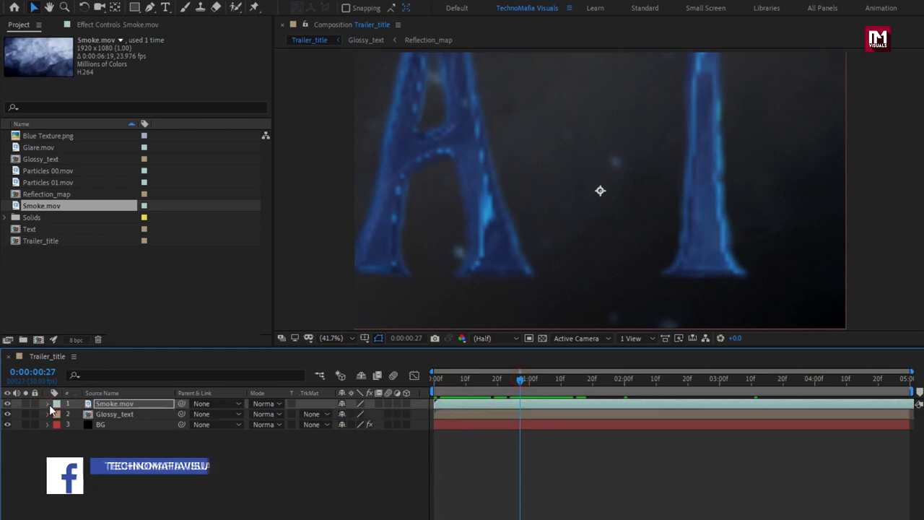
pyautogui.click(264, 403)
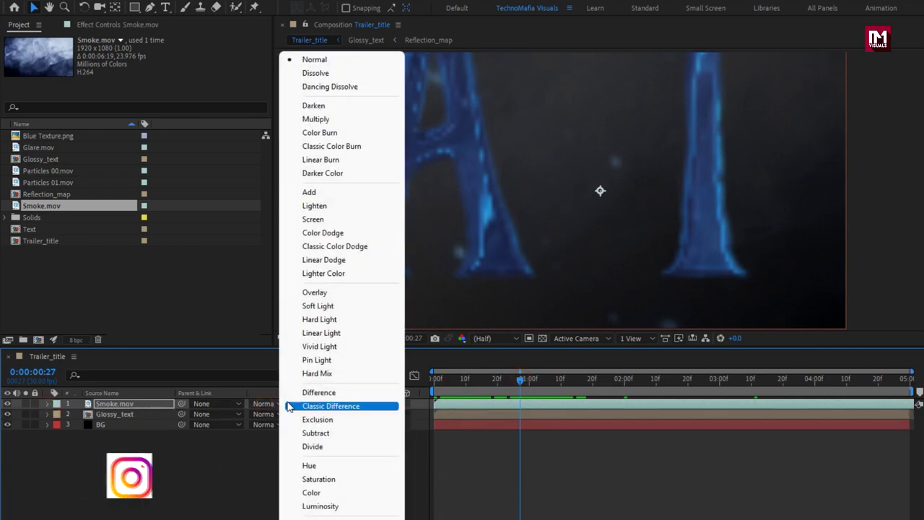
pyautogui.click(334, 220)
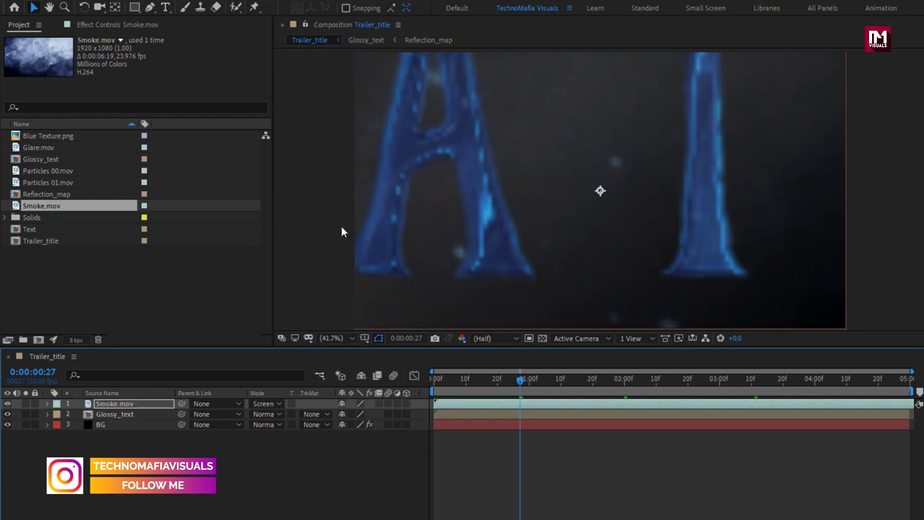
pyautogui.moveTo(439, 377); pyautogui.dragTo(650, 374)
# - Add a second Smoke.mov layer on top of the stack and set its blending mode to Screen
pyautogui.moveTo(36, 206); pyautogui.dragTo(132, 406)
pyautogui.click(256, 403)
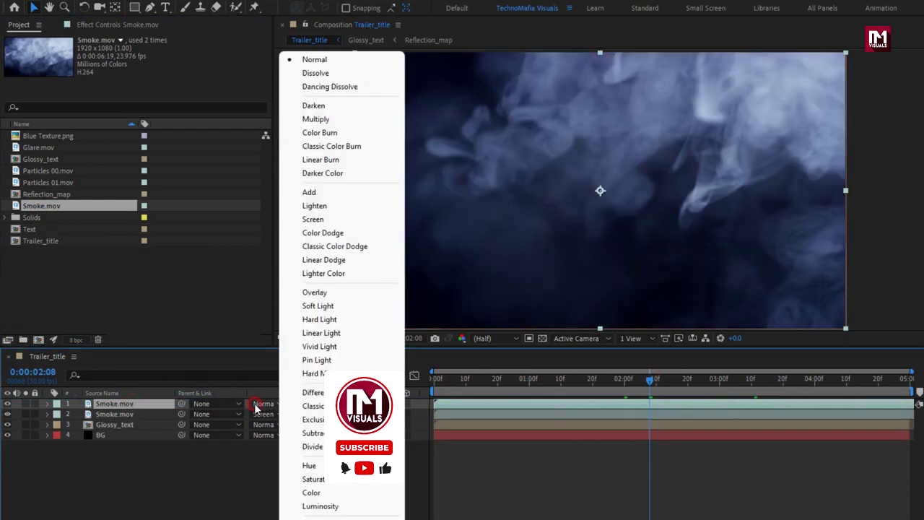
pyautogui.click(307, 219)
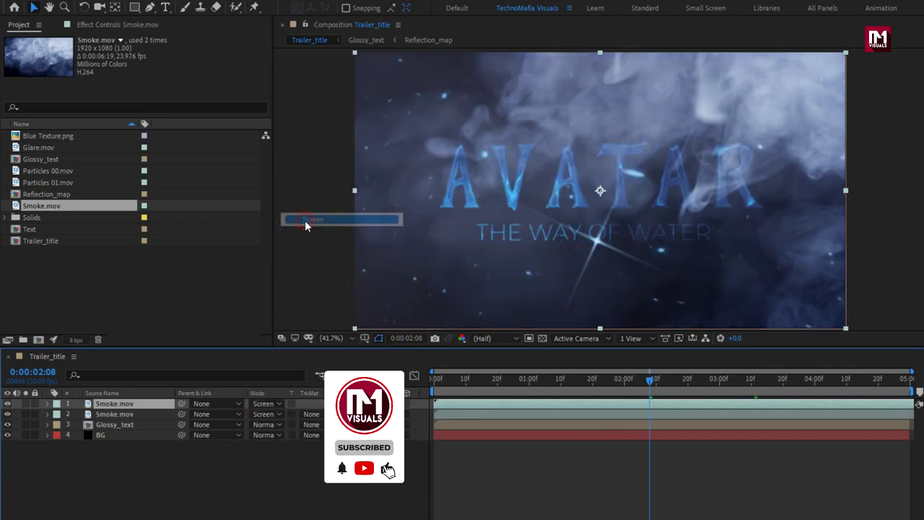
# - Keyframe the top Smoke.mov layer's Opacity at 0% at 0:00:01:00 and at a low visible value at 0:00:04:29
pyautogui.press('t')
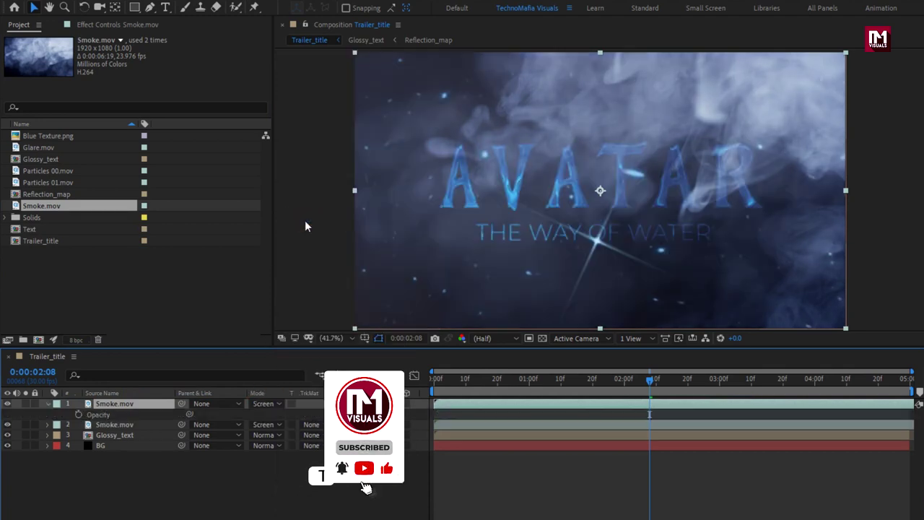
pyautogui.click(531, 386)
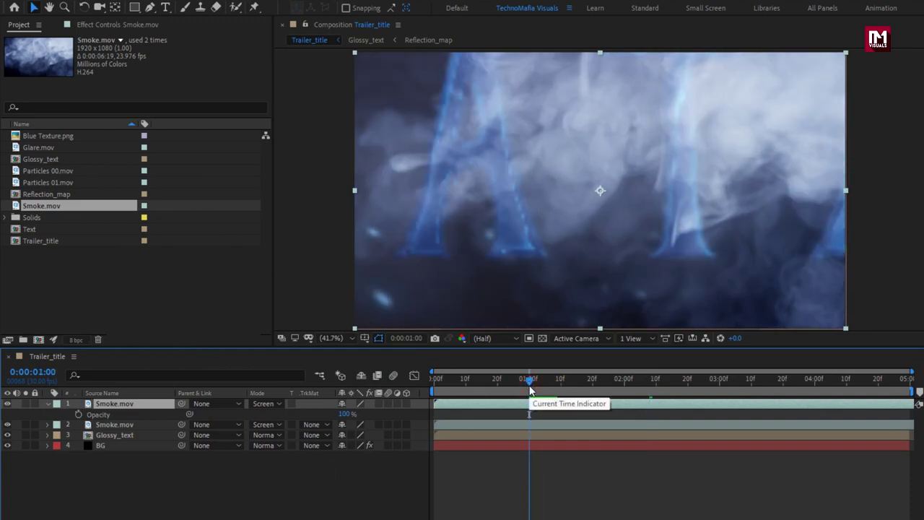
pyautogui.click(78, 414)
pyautogui.click(344, 414)
pyautogui.write('0')
pyautogui.press('Return')
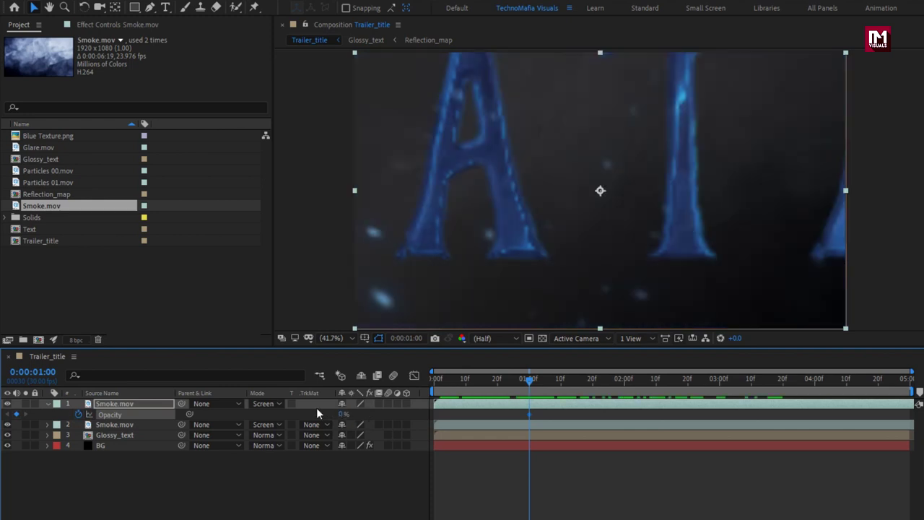
pyautogui.moveTo(530, 387); pyautogui.dragTo(908, 381)
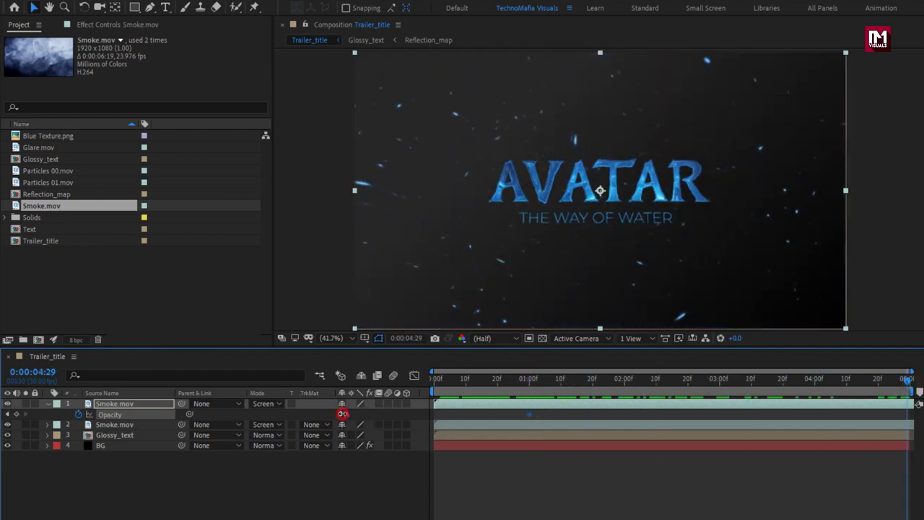
pyautogui.press('Return')
pyautogui.click(48, 404)
# - Add a new adjustment layer above all layers in Trailer_title
pyautogui.click(138, 475)
pyautogui.rightClick(165, 470)
pyautogui.moveTo(227, 330)
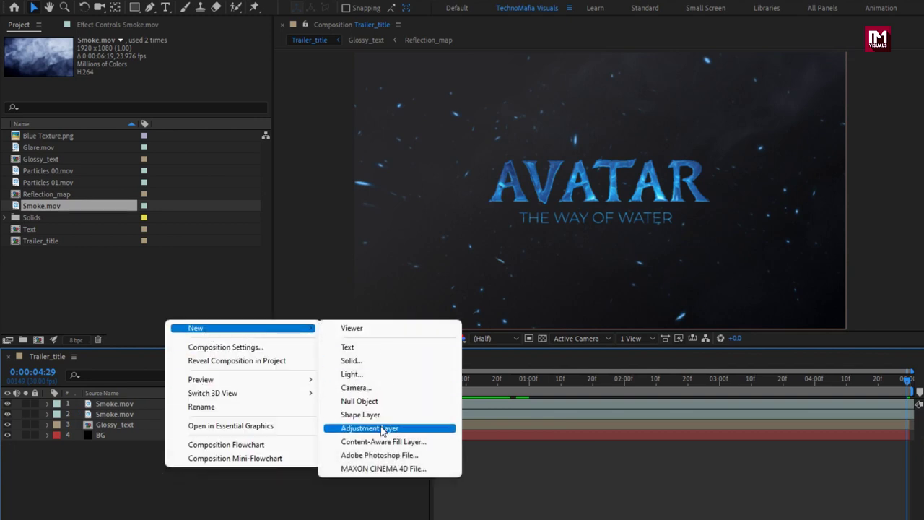
pyautogui.click(380, 427)
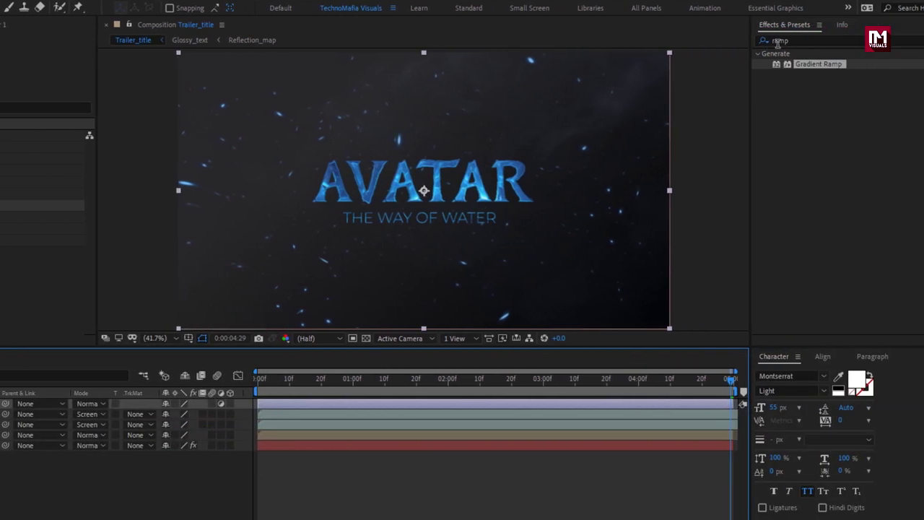
# - Apply the Camera Lens Blur effect to Adjustment Layer 1
pyautogui.doubleClick(780, 41)
pyautogui.write('camer')
pyautogui.doubleClick(807, 105)
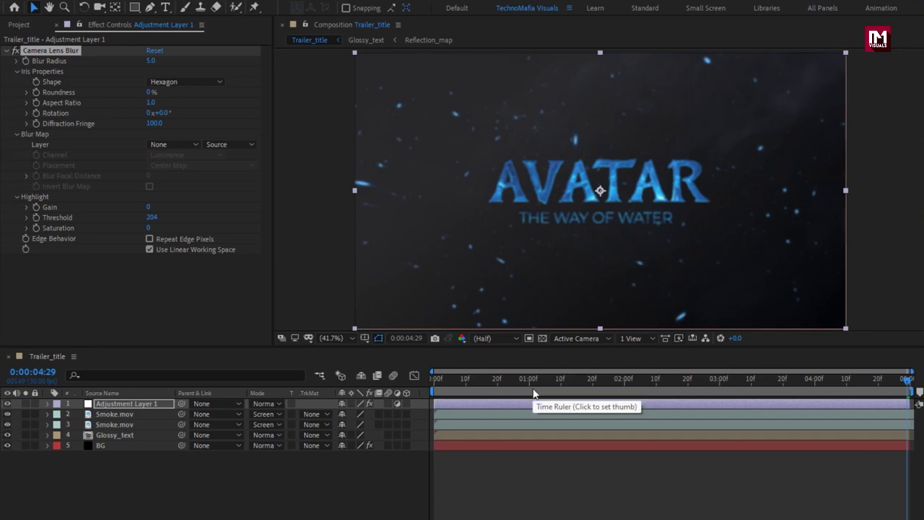
# - Keyframe Camera Lens Blur's Blur Radius at 0 at 0:00:01:10 and at 50 at 0:00:00:00
pyautogui.moveTo(534, 393); pyautogui.dragTo(561, 384)
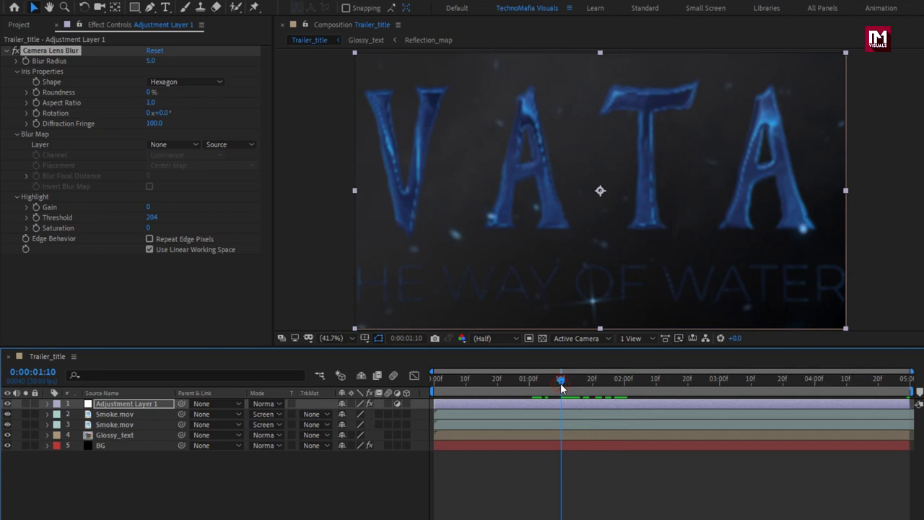
pyautogui.click(25, 61)
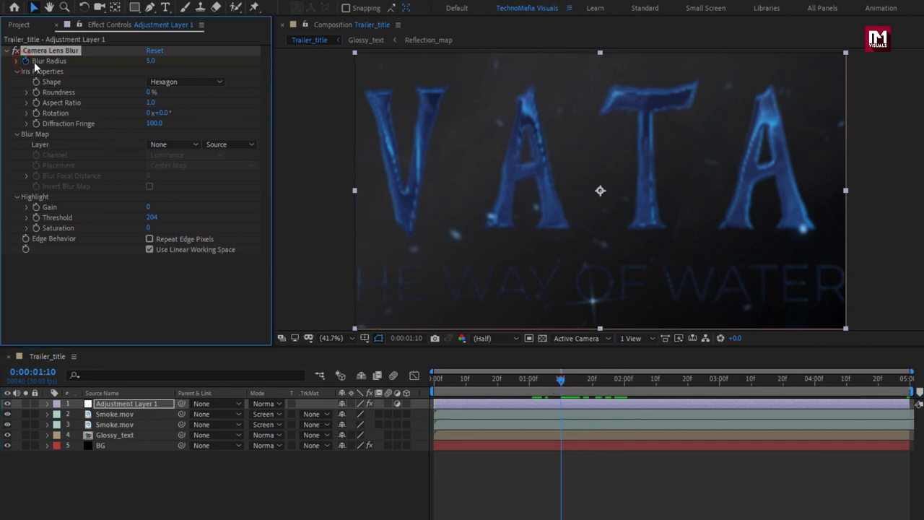
pyautogui.write('0')
pyautogui.press('Return')
pyautogui.click(433, 378)
pyautogui.click(150, 61)
pyautogui.write('50')
pyautogui.press('Return')
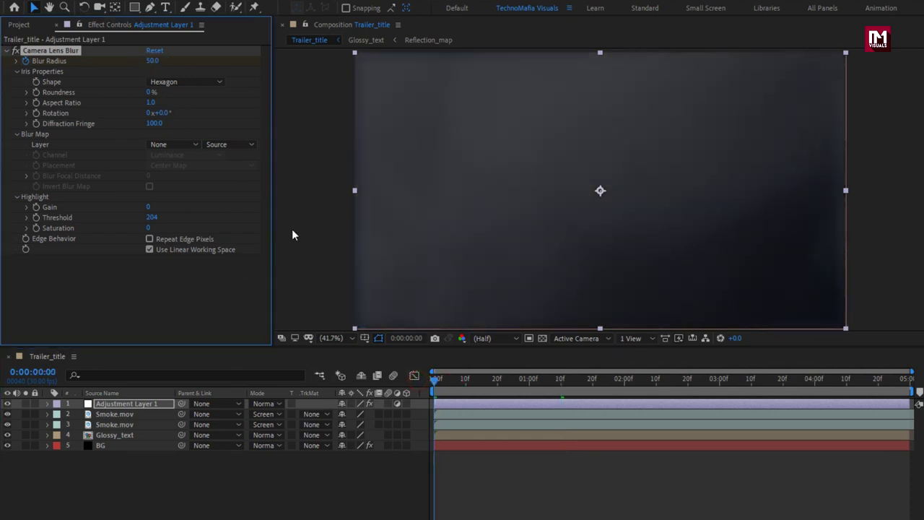
# - Enable Repeat Edge Pixels for the Camera Lens Blur and preview the blur animation through about 0:00:02:03
pyautogui.moveTo(458, 390); pyautogui.dragTo(525, 390)
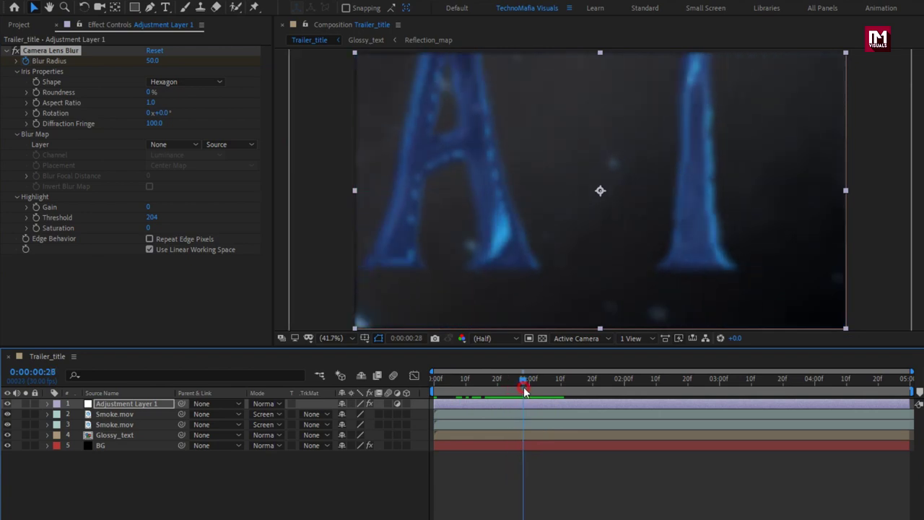
pyautogui.click(149, 239)
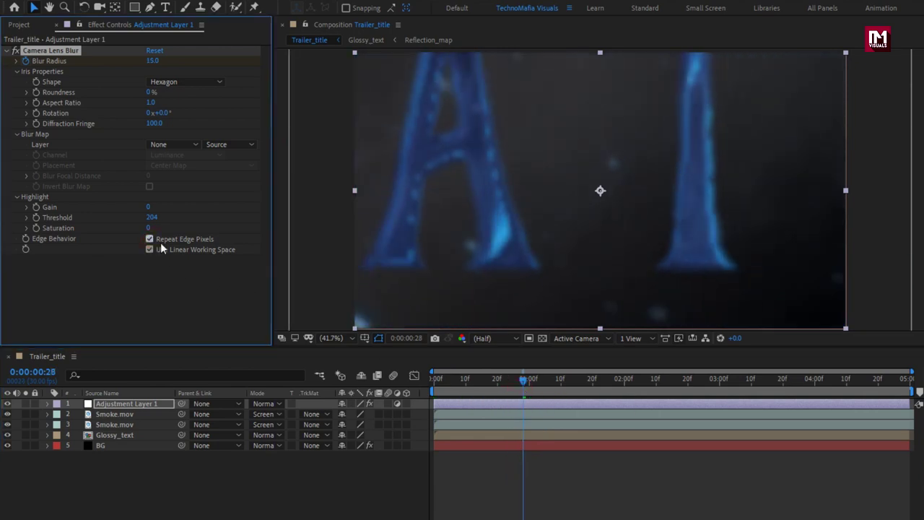
pyautogui.moveTo(483, 384); pyautogui.dragTo(633, 383)
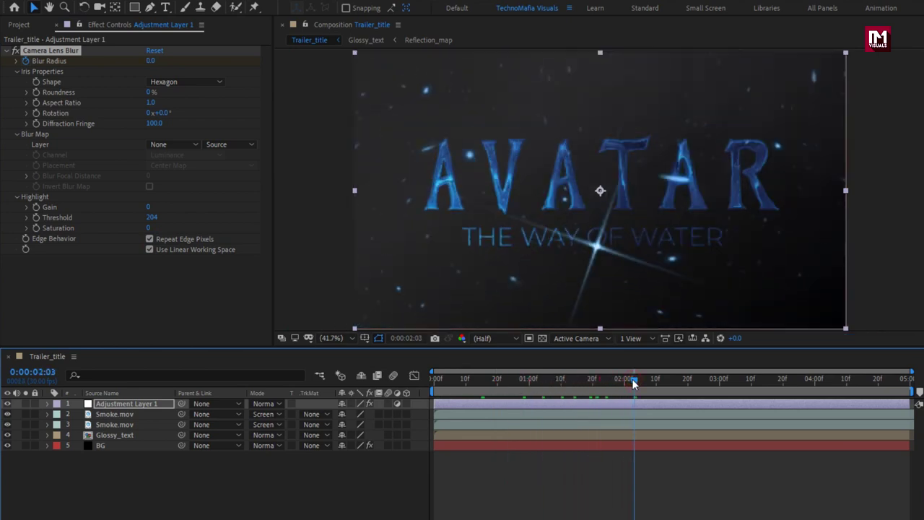
# - Add a second adjustment layer on top of Trailer_title and apply the Optics Compensation effect to it
pyautogui.rightClick(208, 497)
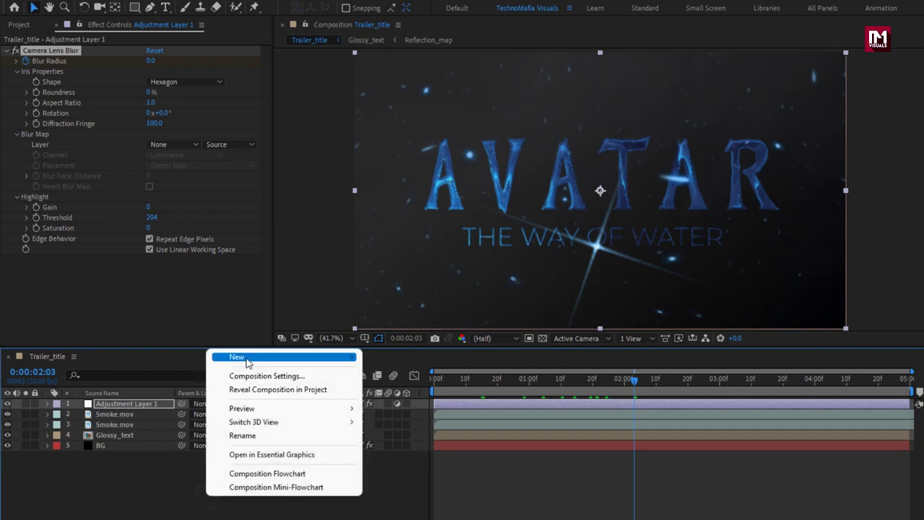
pyautogui.moveTo(245, 358)
pyautogui.click(443, 456)
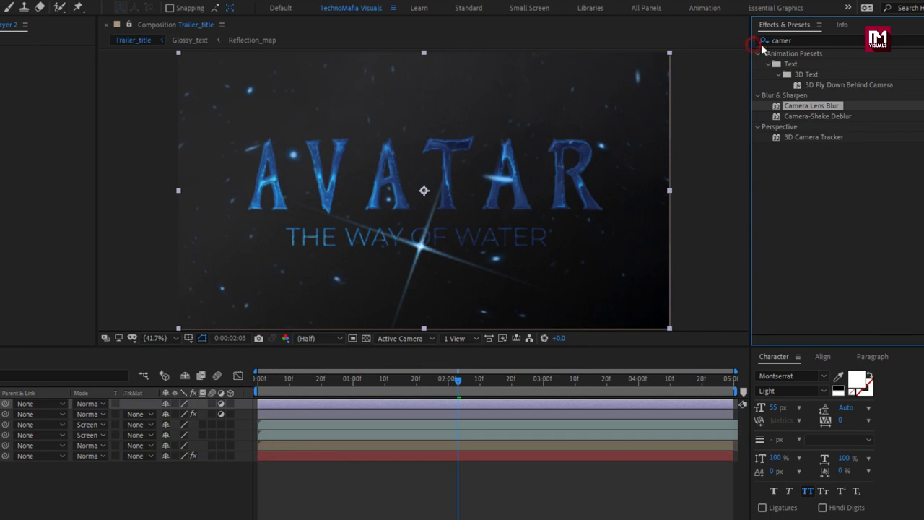
pyautogui.click(784, 40)
pyautogui.write('opti')
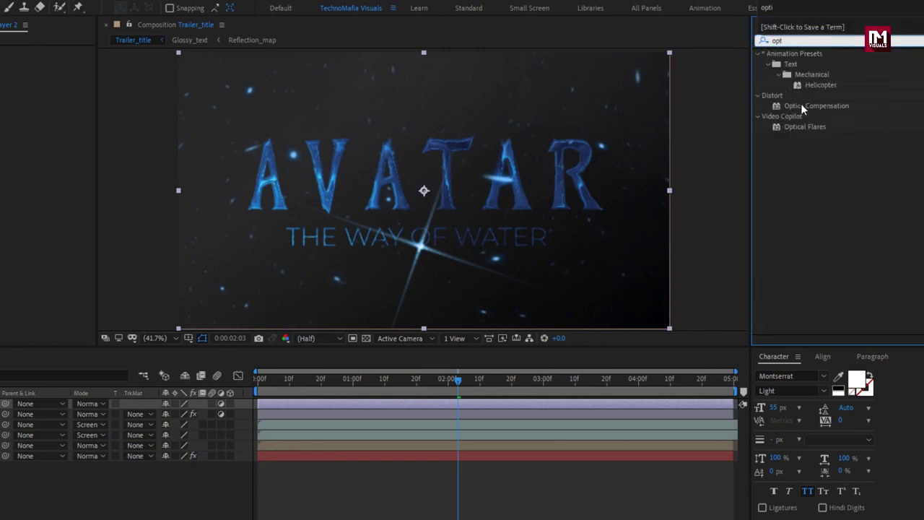
pyautogui.doubleClick(801, 105)
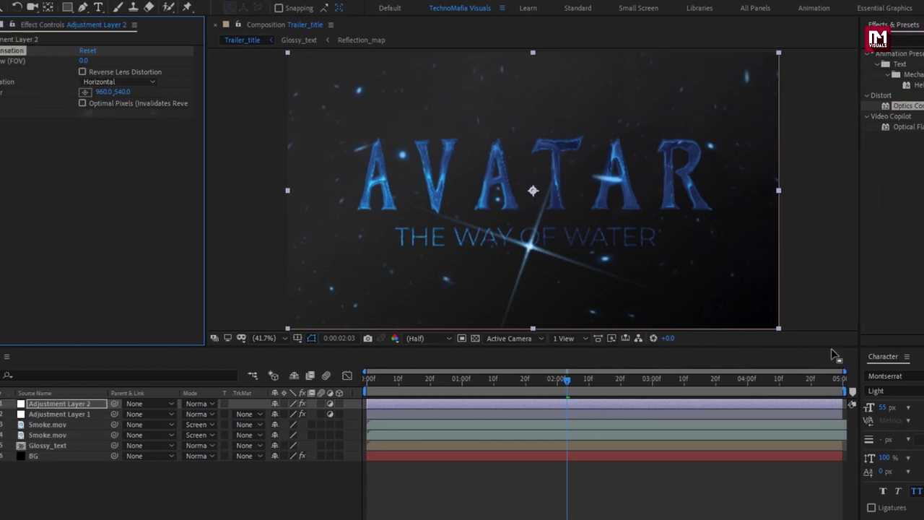
# - Keyframe Optics Compensation's Field Of View at 0 at 0:00:03:00 and 100 at 0:00:00:00, with Reverse Lens Distortion enabled
pyautogui.click(544, 381)
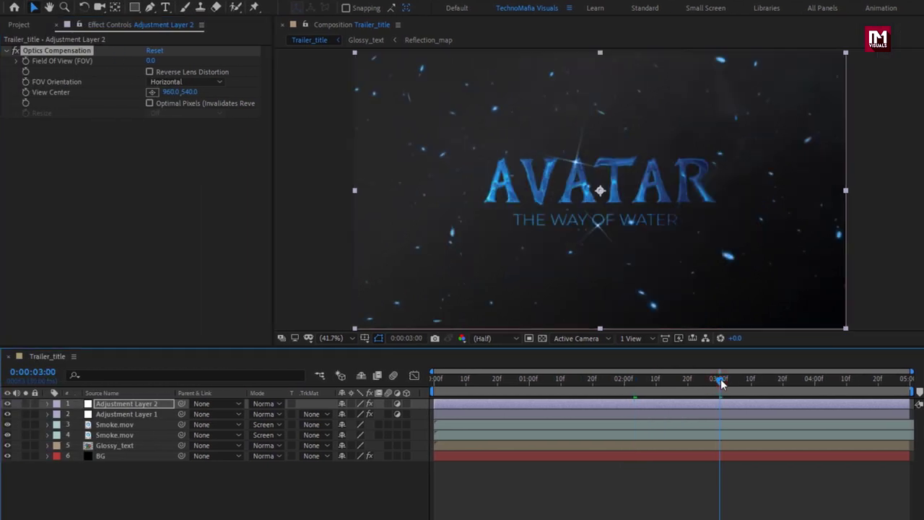
pyautogui.click(24, 63)
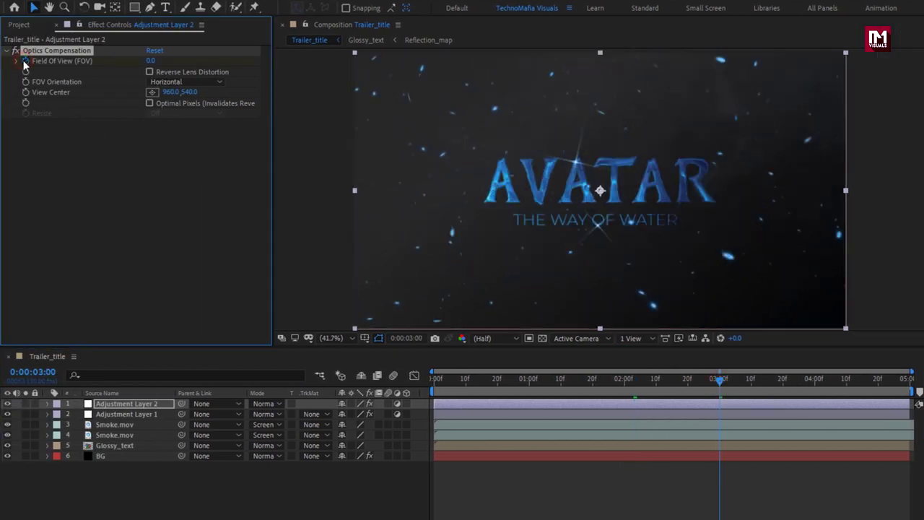
pyautogui.click(432, 381)
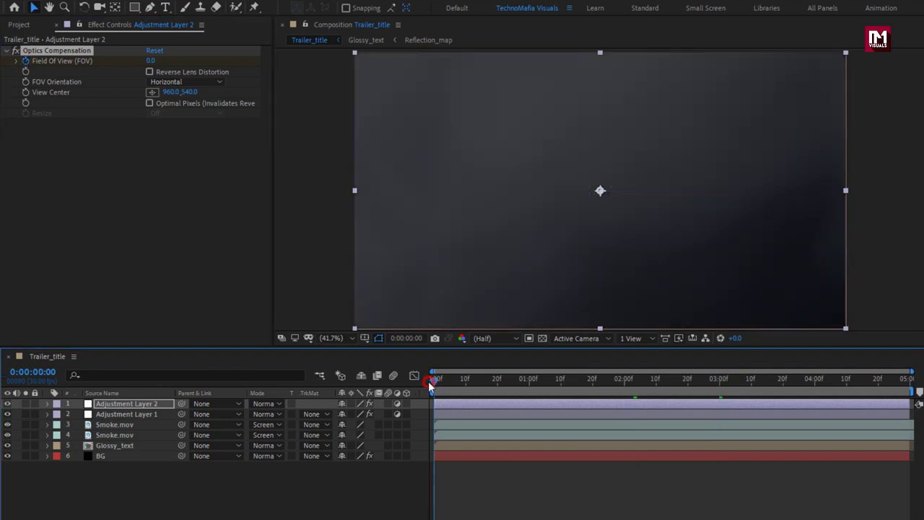
pyautogui.click(150, 62)
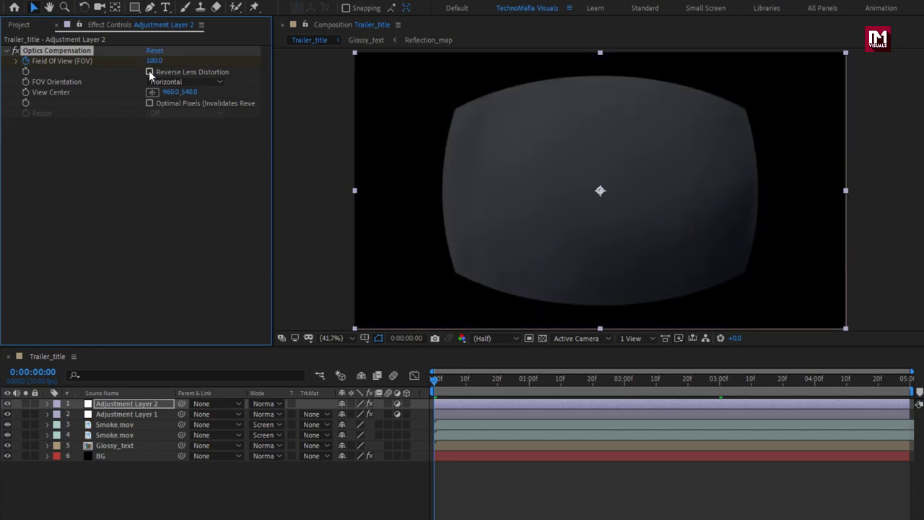
pyautogui.click(150, 72)
pyautogui.moveTo(444, 388); pyautogui.dragTo(558, 386)
pyautogui.moveTo(571, 386)
pyautogui.mouseDown()
pyautogui.moveTo(625, 386)
pyautogui.moveTo(555, 387)
pyautogui.mouseUp()
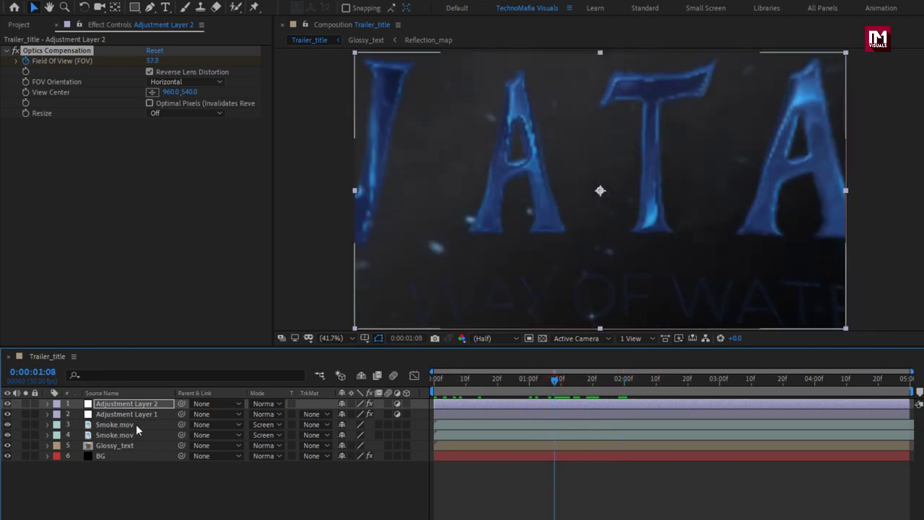
# - Apply Easy Ease to both Field Of View keyframes on Adjustment Layer 2 and collapse the layer
pyautogui.press('u')
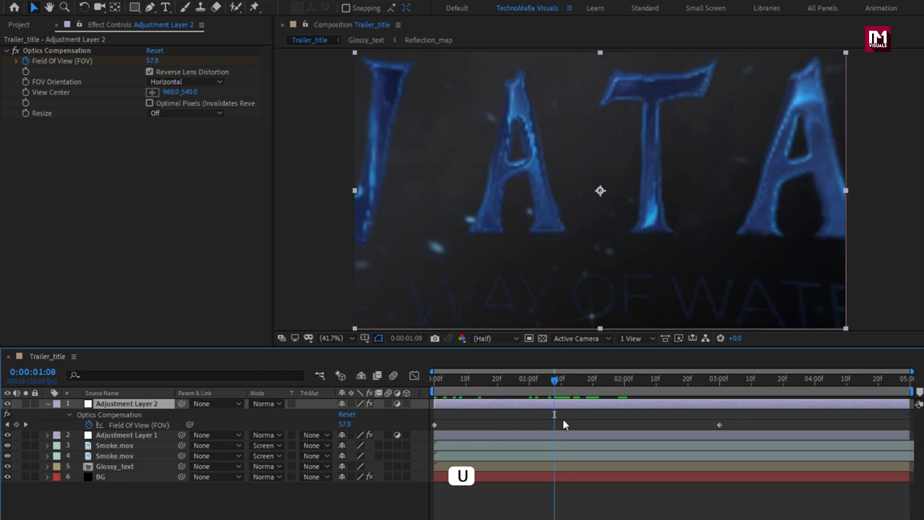
pyautogui.moveTo(732, 422); pyautogui.dragTo(429, 430)
pyautogui.rightClick(434, 425)
pyautogui.moveTo(506, 518)
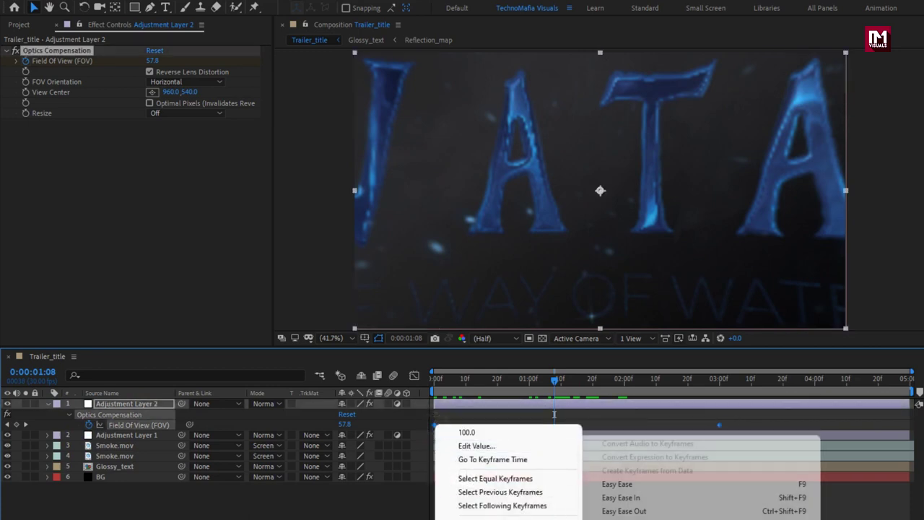
pyautogui.click(617, 499)
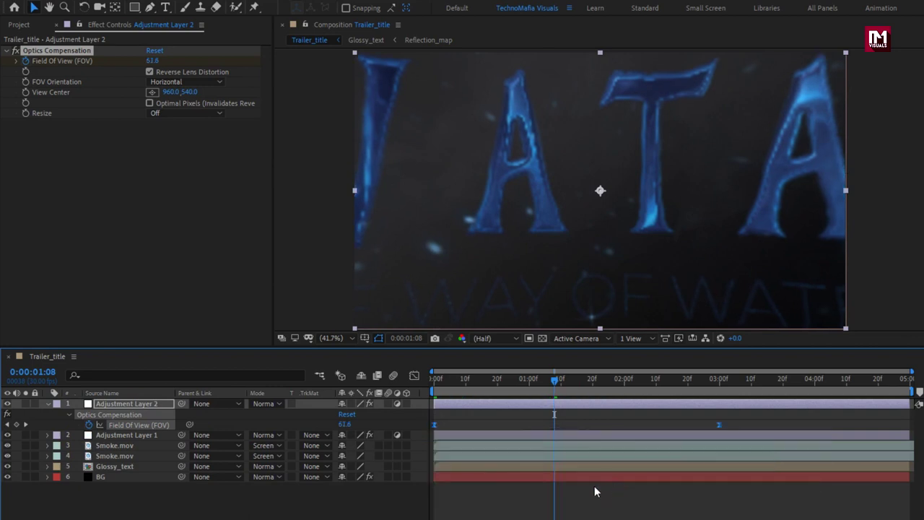
pyautogui.click(49, 403)
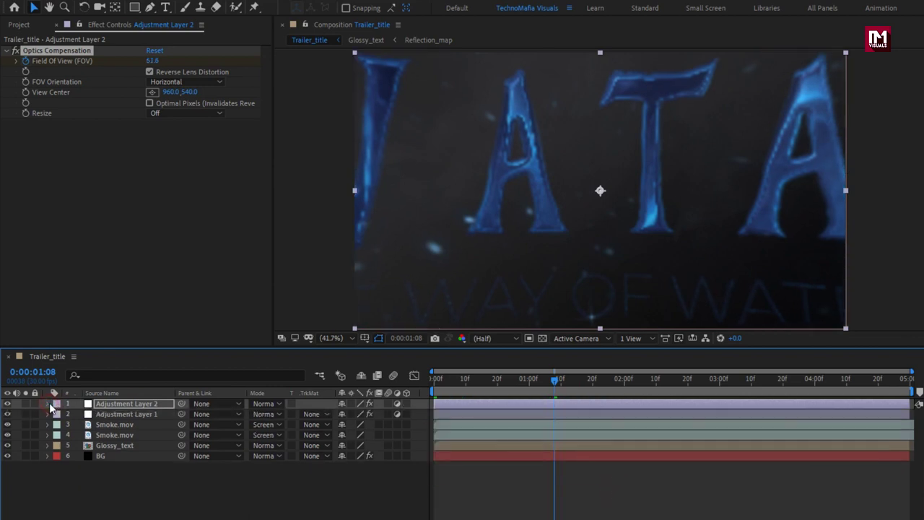
# - Add a third adjustment layer on top of the stack and apply the Curves effect to it
pyautogui.rightClick(166, 475)
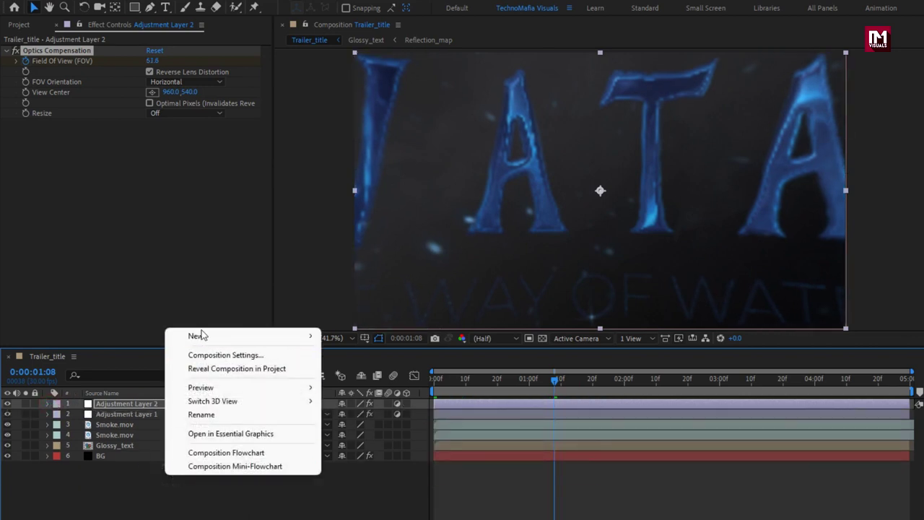
pyautogui.moveTo(204, 335)
pyautogui.click(352, 433)
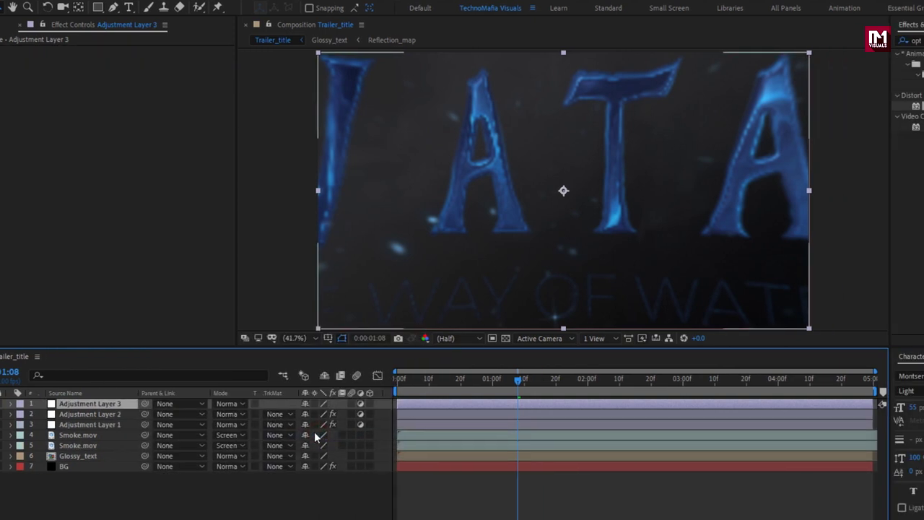
pyautogui.click(917, 41)
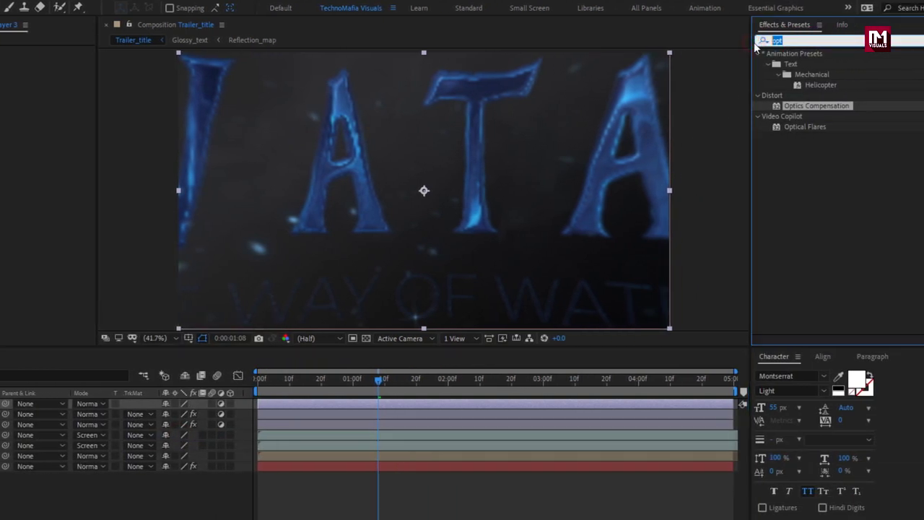
pyautogui.write('curv')
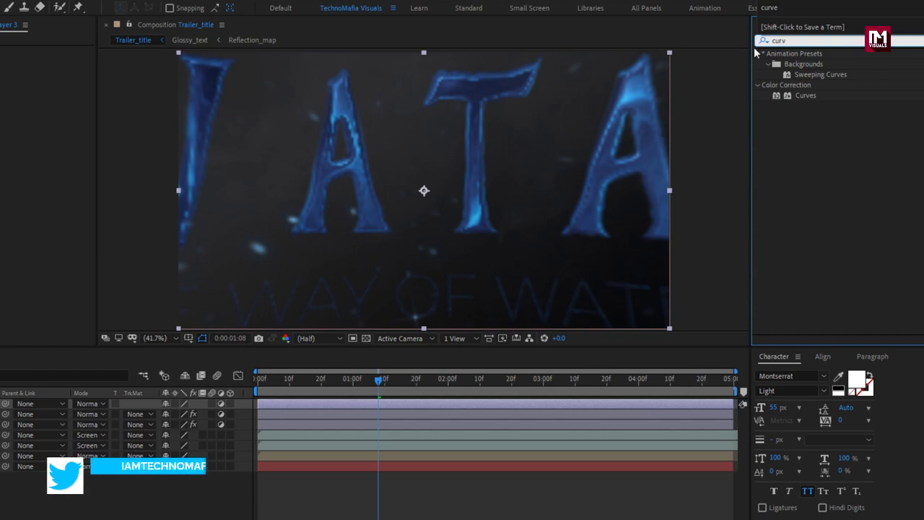
pyautogui.doubleClick(801, 96)
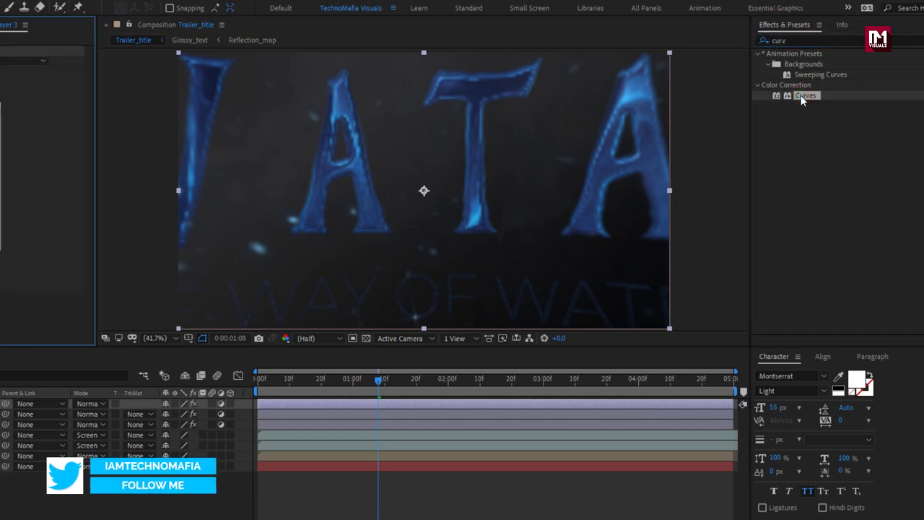
# - Shape the RGB curve on Adjustment Layer 3, raising the upper tones strongly and keeping the shadow point near the diagonal
pyautogui.moveTo(138, 140); pyautogui.dragTo(120, 126)
pyautogui.moveTo(47, 225); pyautogui.dragTo(45, 234)
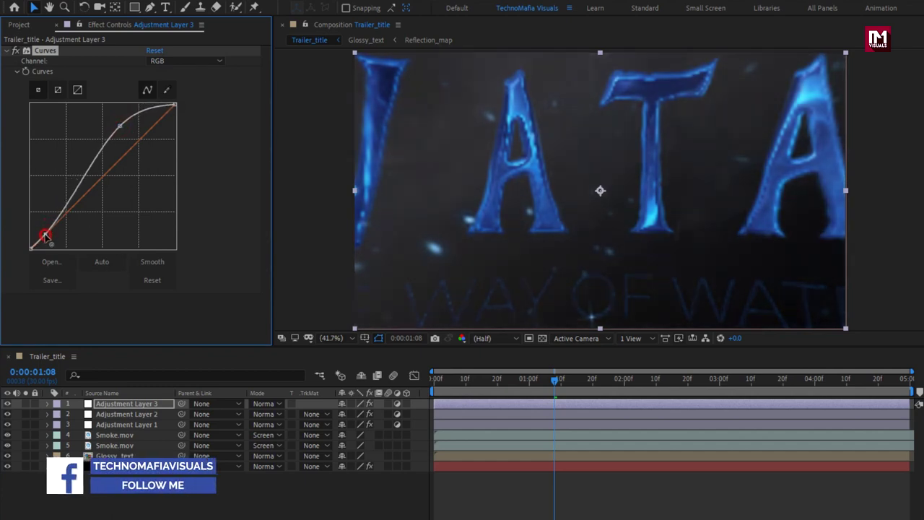
pyautogui.moveTo(120, 127); pyautogui.dragTo(120, 119)
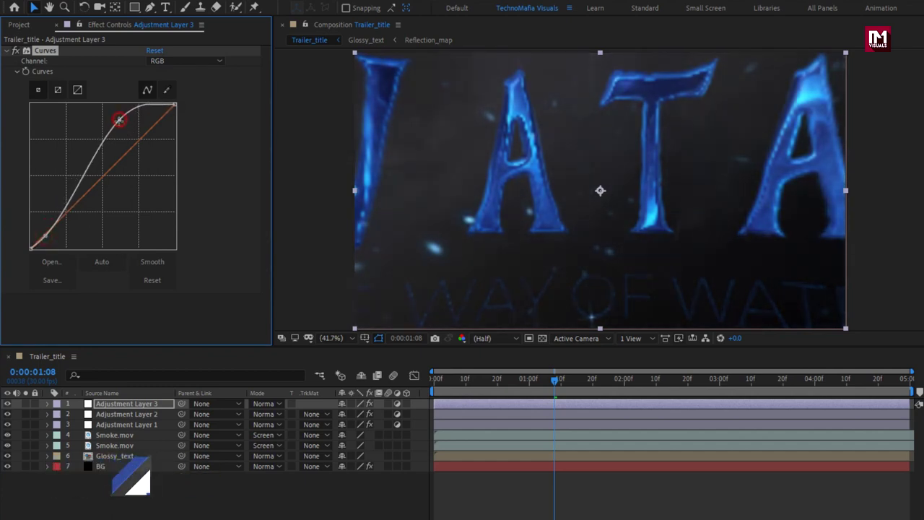
pyautogui.moveTo(701, 388); pyautogui.dragTo(808, 382)
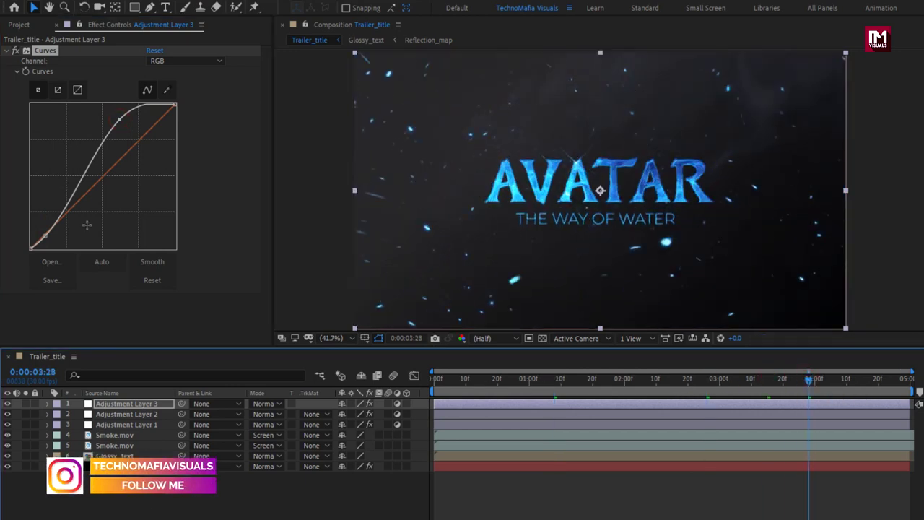
pyautogui.moveTo(120, 120); pyautogui.dragTo(118, 117)
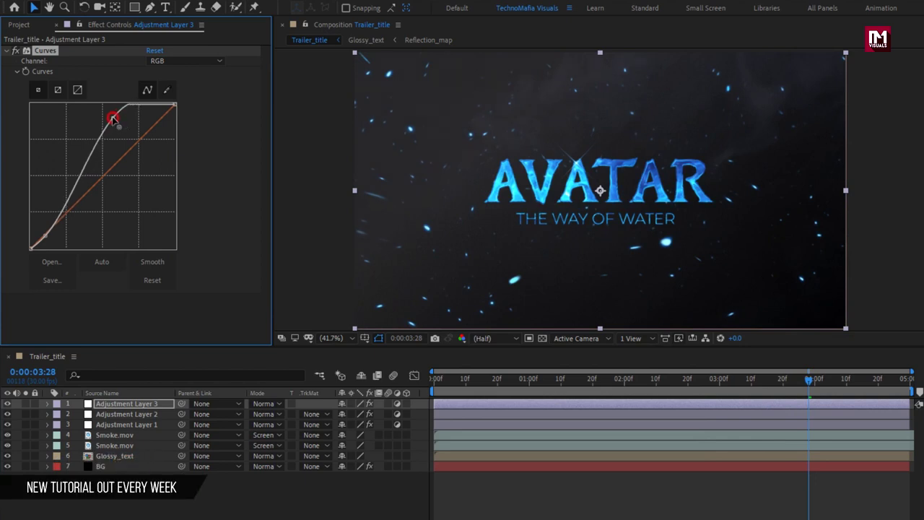
pyautogui.moveTo(49, 240); pyautogui.dragTo(45, 232)
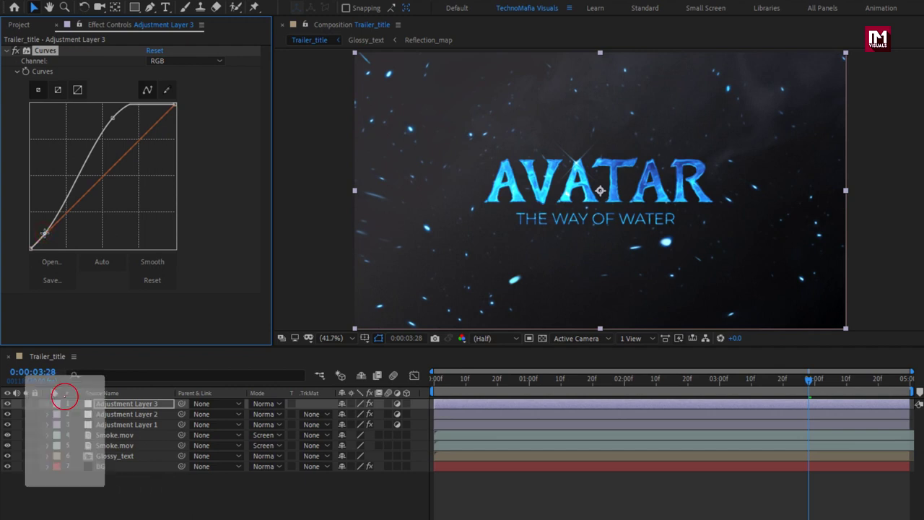
# - Create a black 1920 × 1080 px solid named Frame on top and add a full-size rectangular mask to it
pyautogui.rightClick(173, 505)
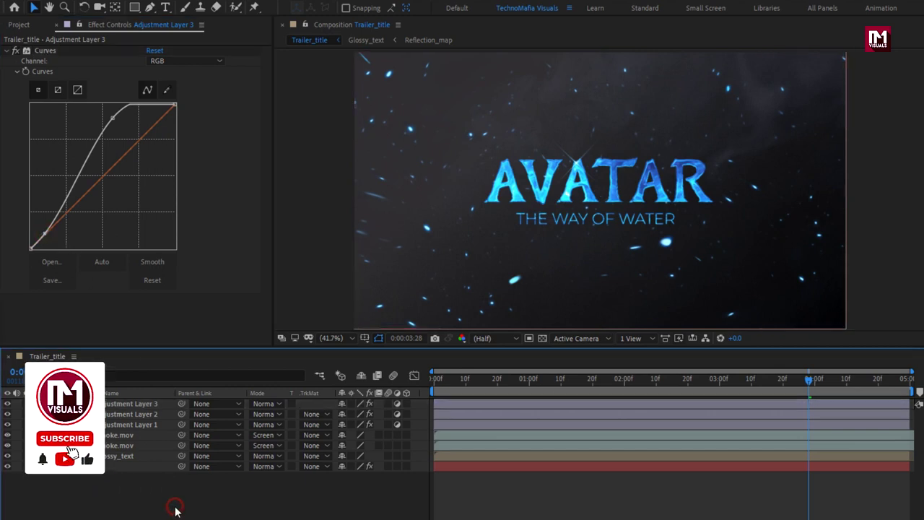
pyautogui.moveTo(323, 370)
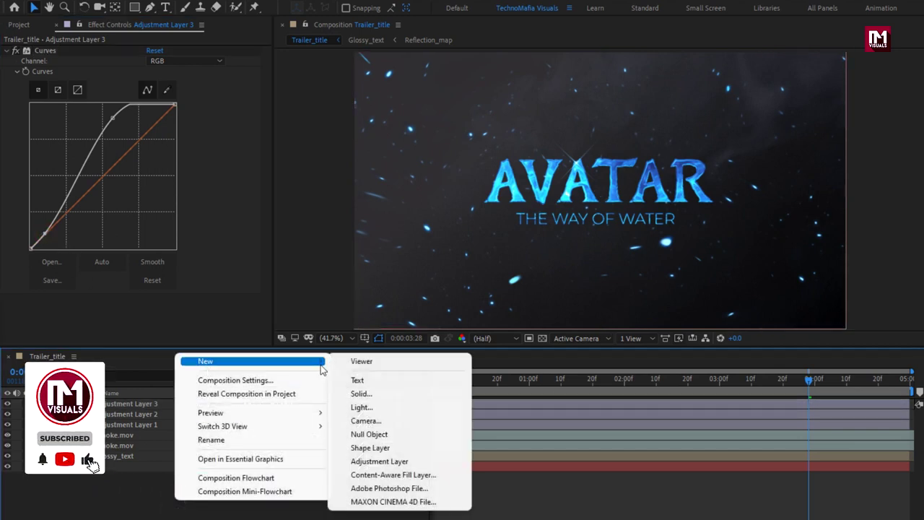
pyautogui.click(361, 393)
pyautogui.write('Frame')
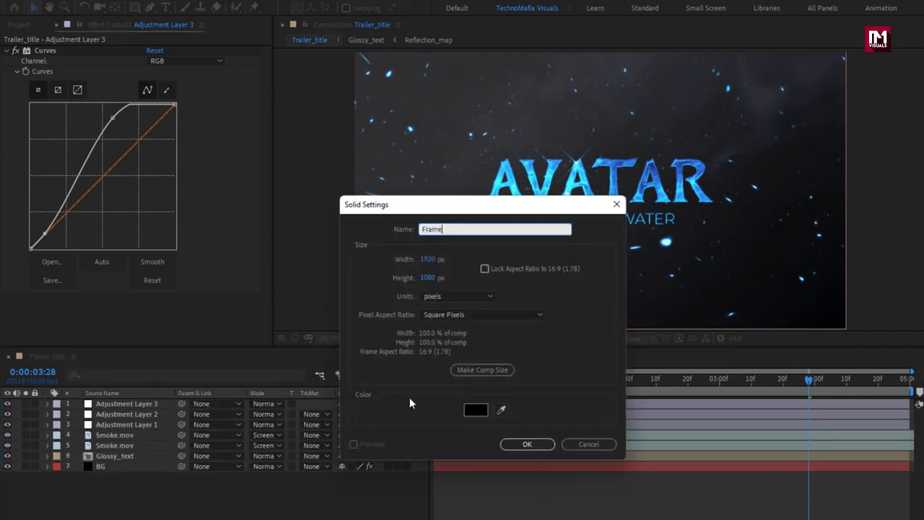
pyautogui.click(525, 444)
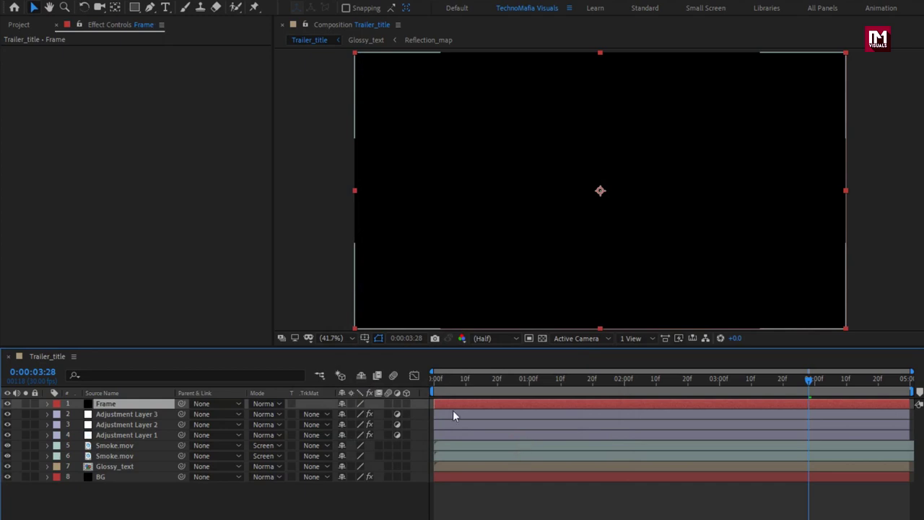
pyautogui.doubleClick(135, 8)
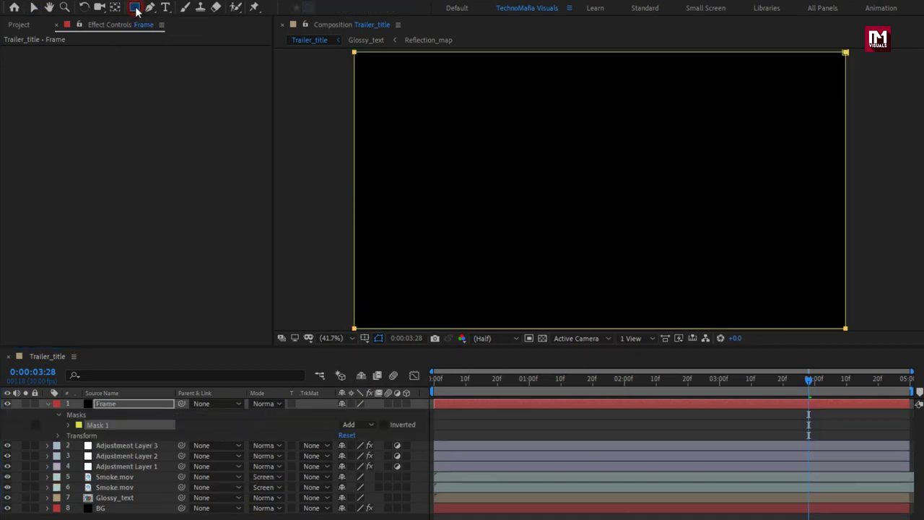
# - Set the Frame layer's Mask 1 shape in % of source, with top at 10% and bottom at 90%
pyautogui.click(69, 425)
pyautogui.click(354, 436)
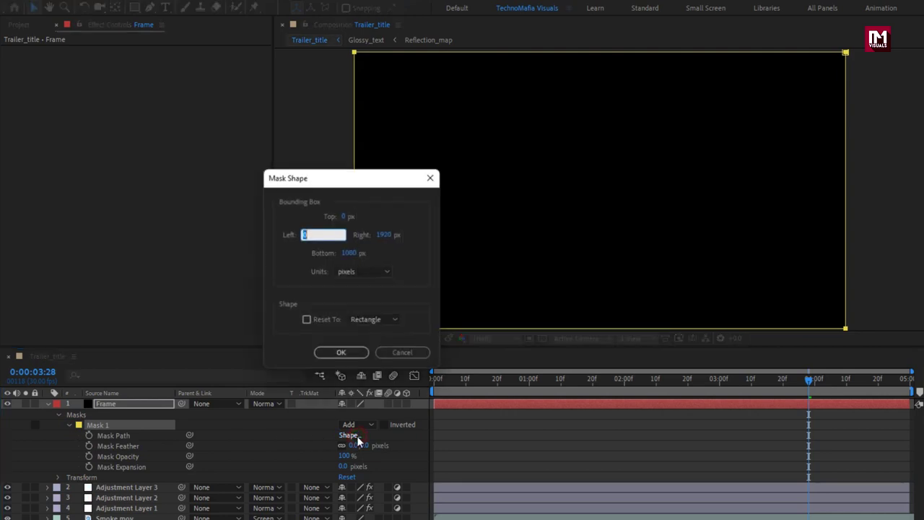
pyautogui.click(350, 271)
pyautogui.click(358, 325)
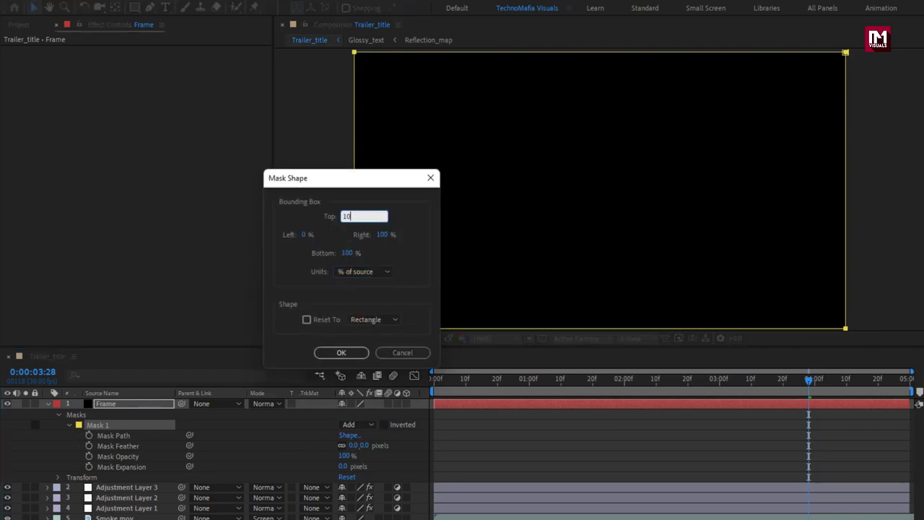
pyautogui.write('10')
pyautogui.click(348, 254)
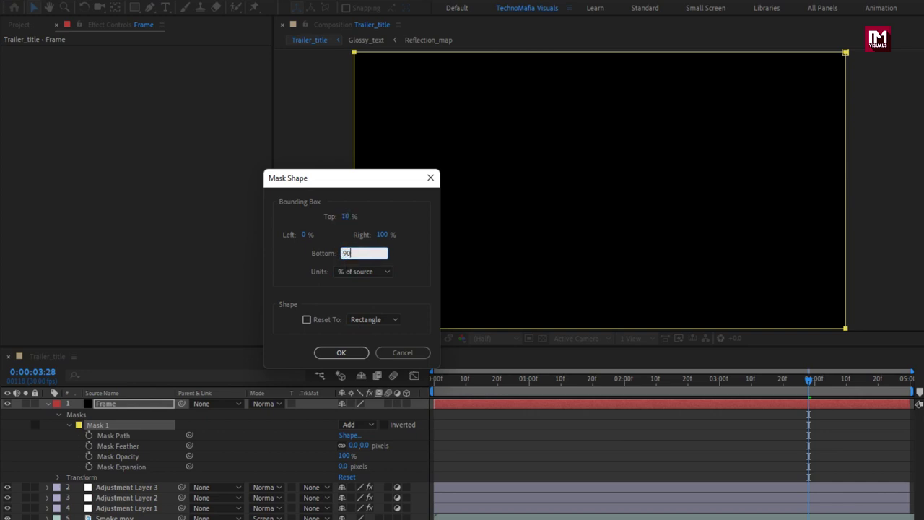
pyautogui.write('90')
pyautogui.click(341, 353)
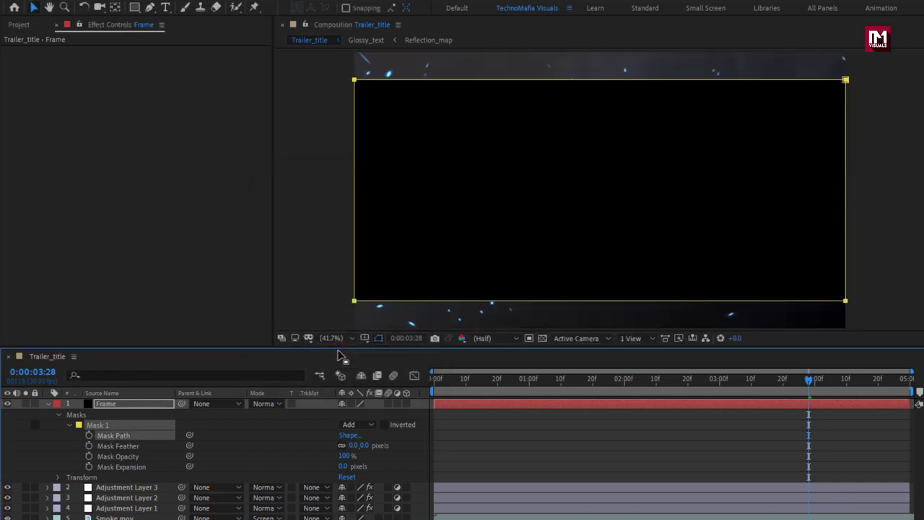
# - Invert Mask 1 on the collapsed Frame layer and preview the Trailer_title composition from the first frame
pyautogui.click(383, 424)
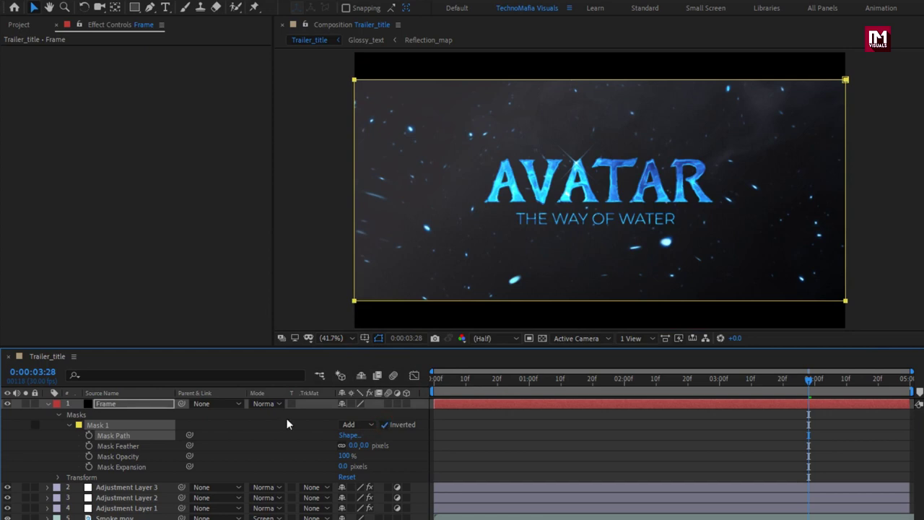
pyautogui.click(46, 404)
pyautogui.click(427, 381)
pyautogui.press('space')
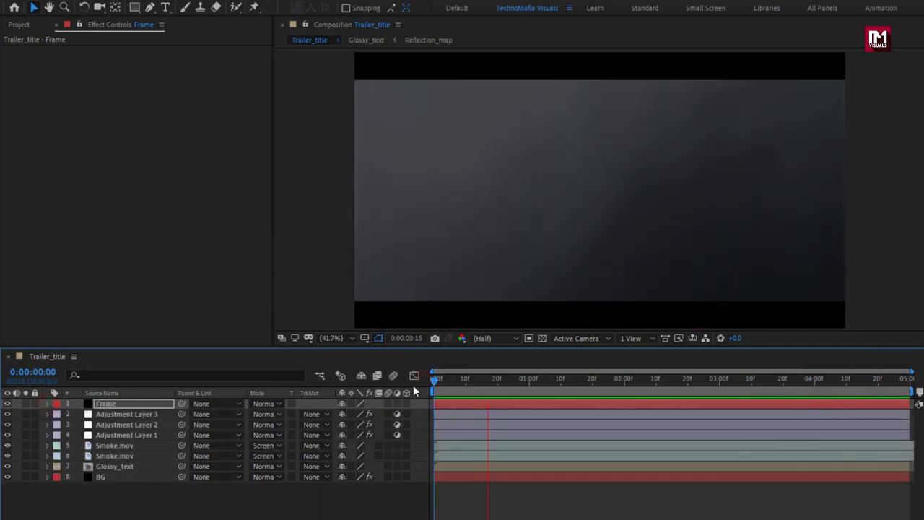